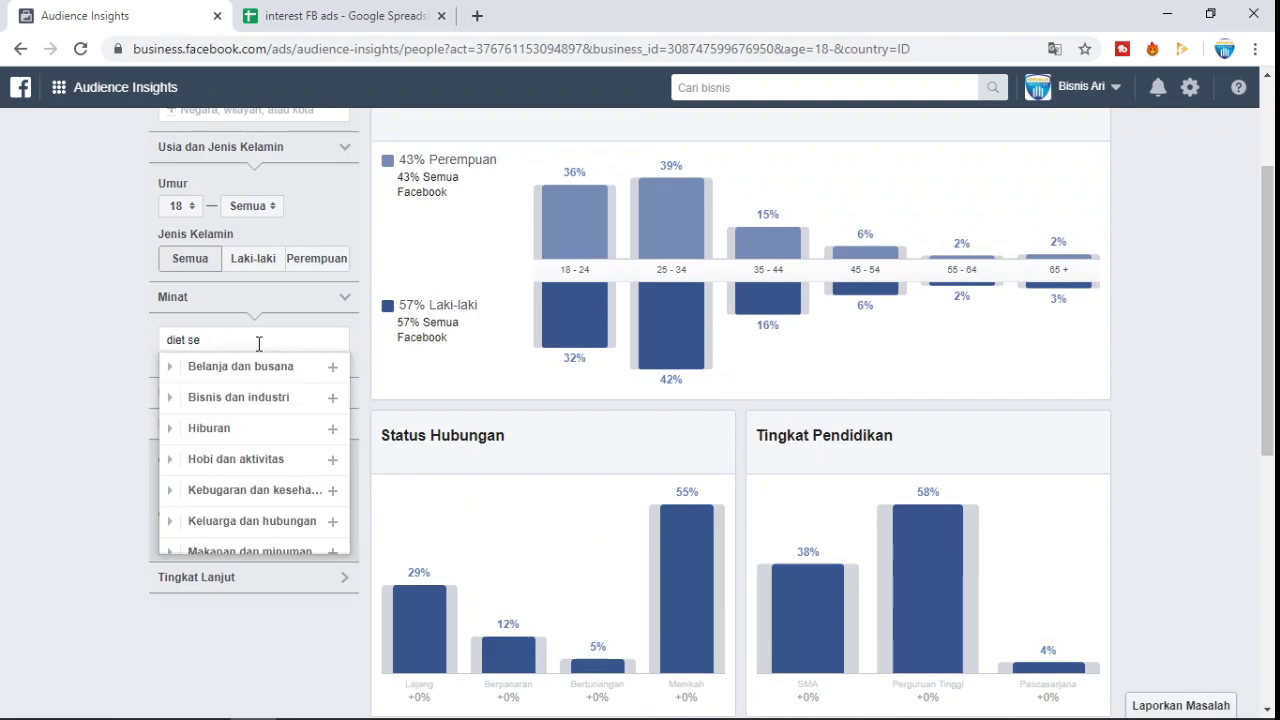
- Add 'Diet sehat' as the Minat interest, shifting the audience to 73% women
{"action": "key", "text": "BackSpace"}
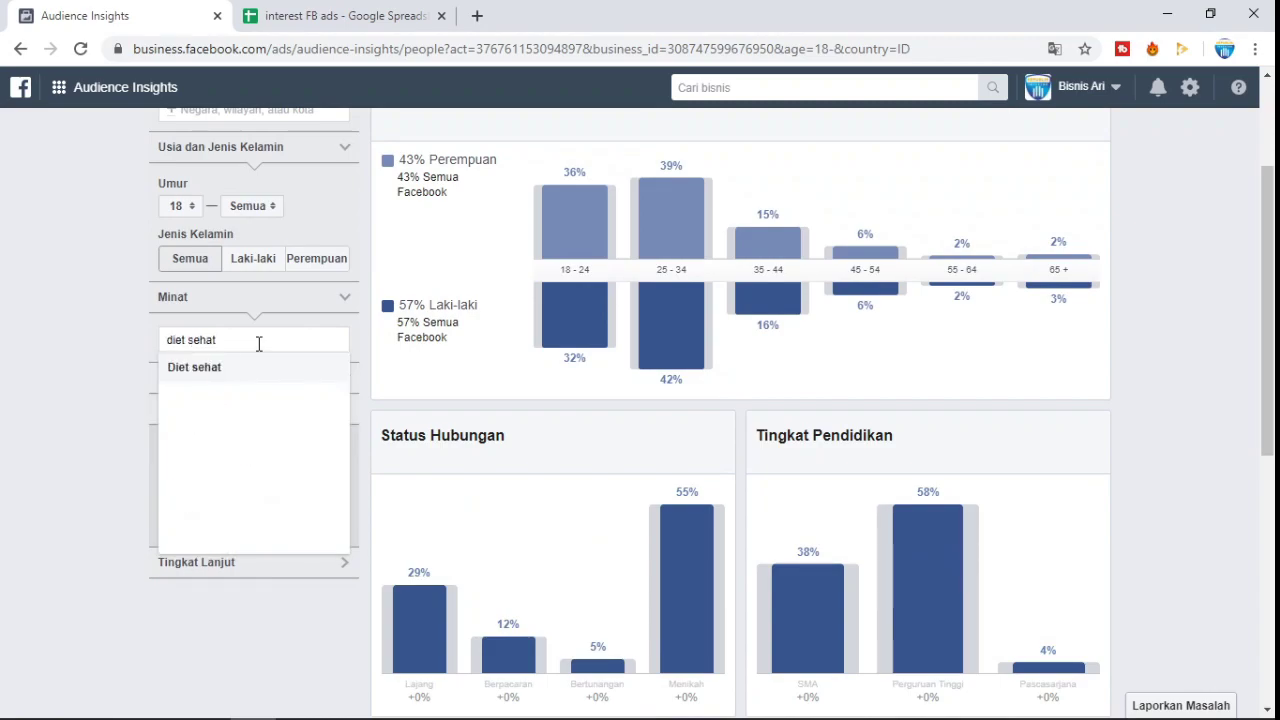
{"action": "key", "text": "Return"}
{"action": "left_click", "coordinate": [48, 336]}
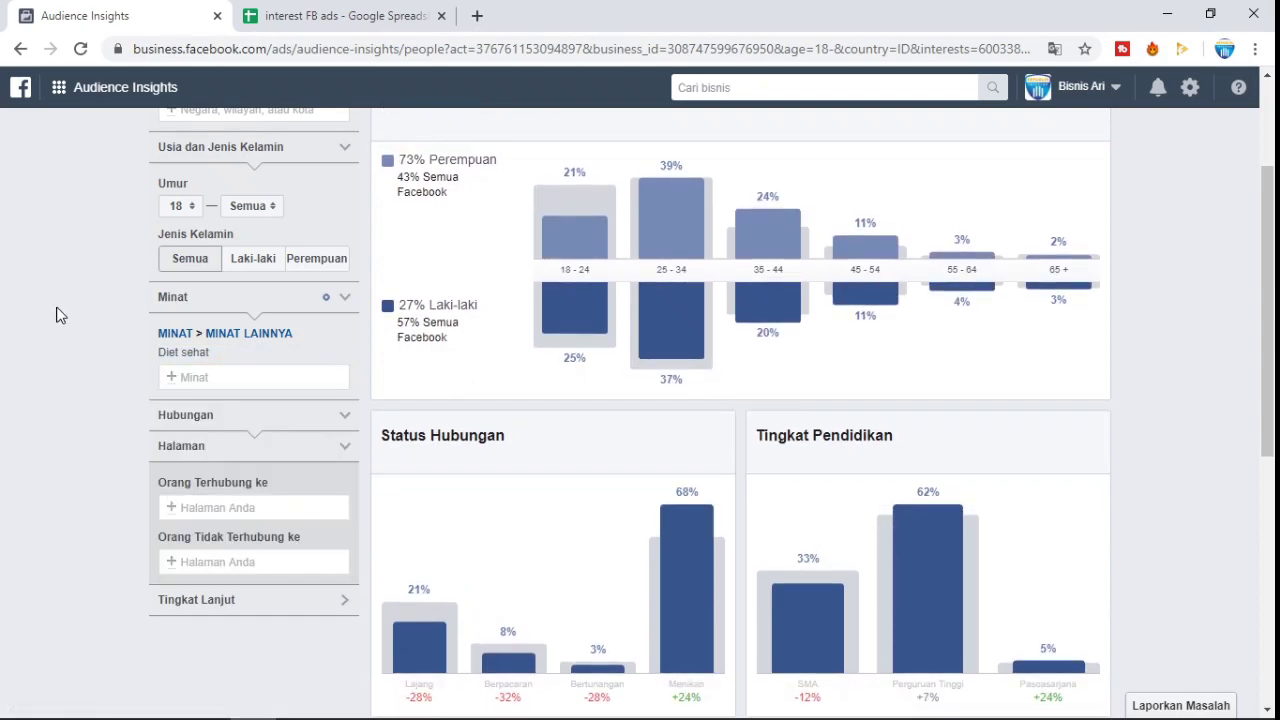
- Show Suka Halaman for the Diet sehat audience, led by Diet Enak, Bahagia dan Menyenangkan at 94x
{"action": "scroll", "coordinate": [660, 330], "scroll_direction": "up", "scroll_amount": 2}
{"action": "left_click", "coordinate": [625, 240]}
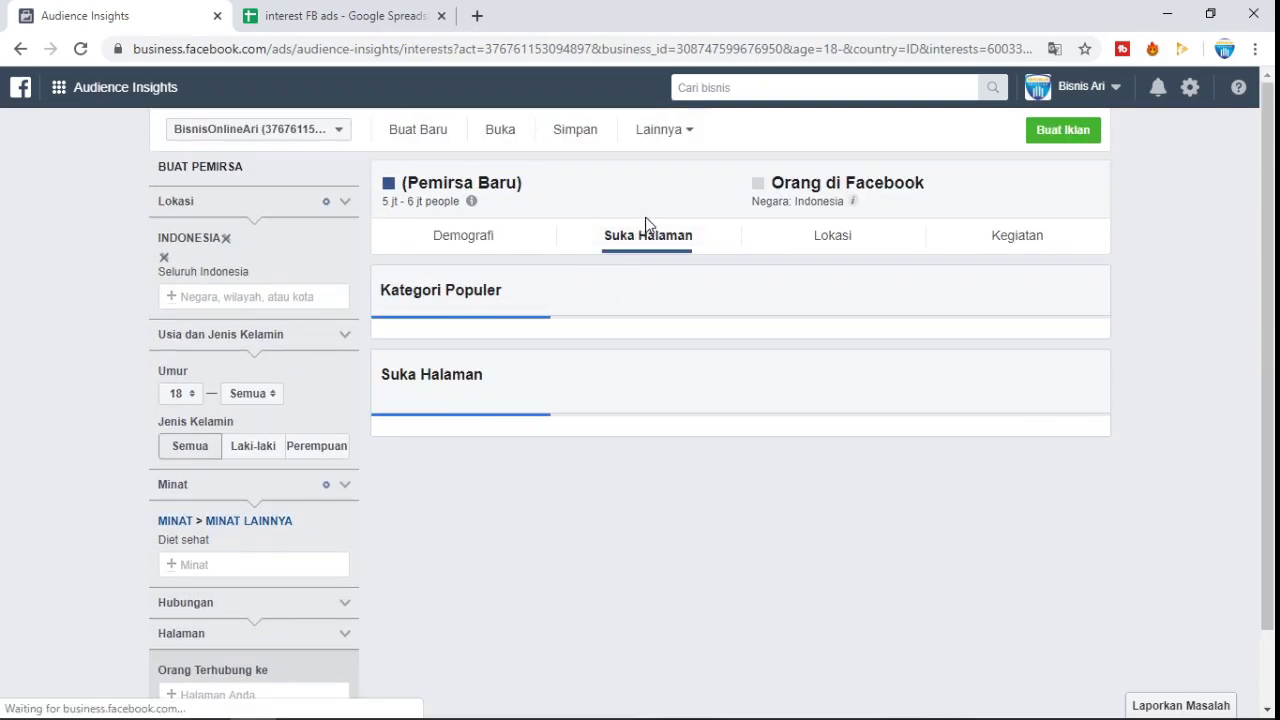
{"action": "scroll", "coordinate": [645, 222], "scroll_direction": "down", "scroll_amount": 2}
{"action": "scroll", "coordinate": [974, 466], "scroll_direction": "down", "scroll_amount": 1}
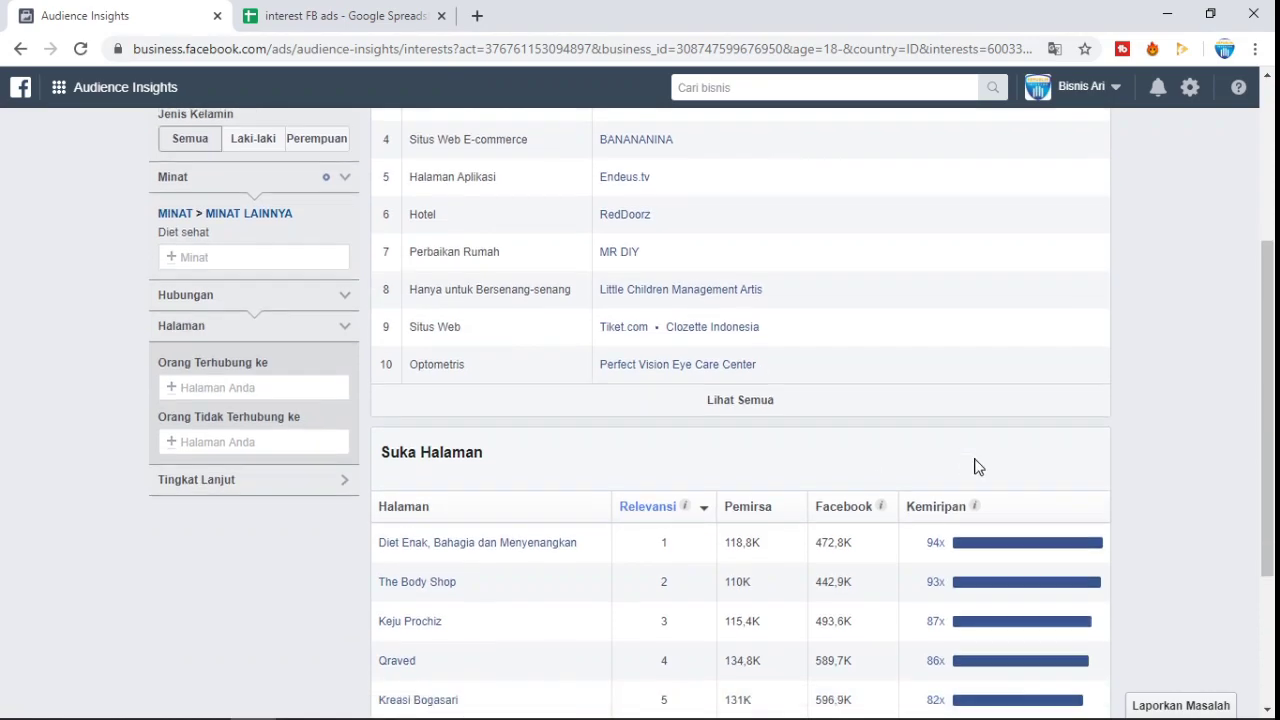
{"action": "scroll", "coordinate": [855, 300], "scroll_direction": "up", "scroll_amount": 2}
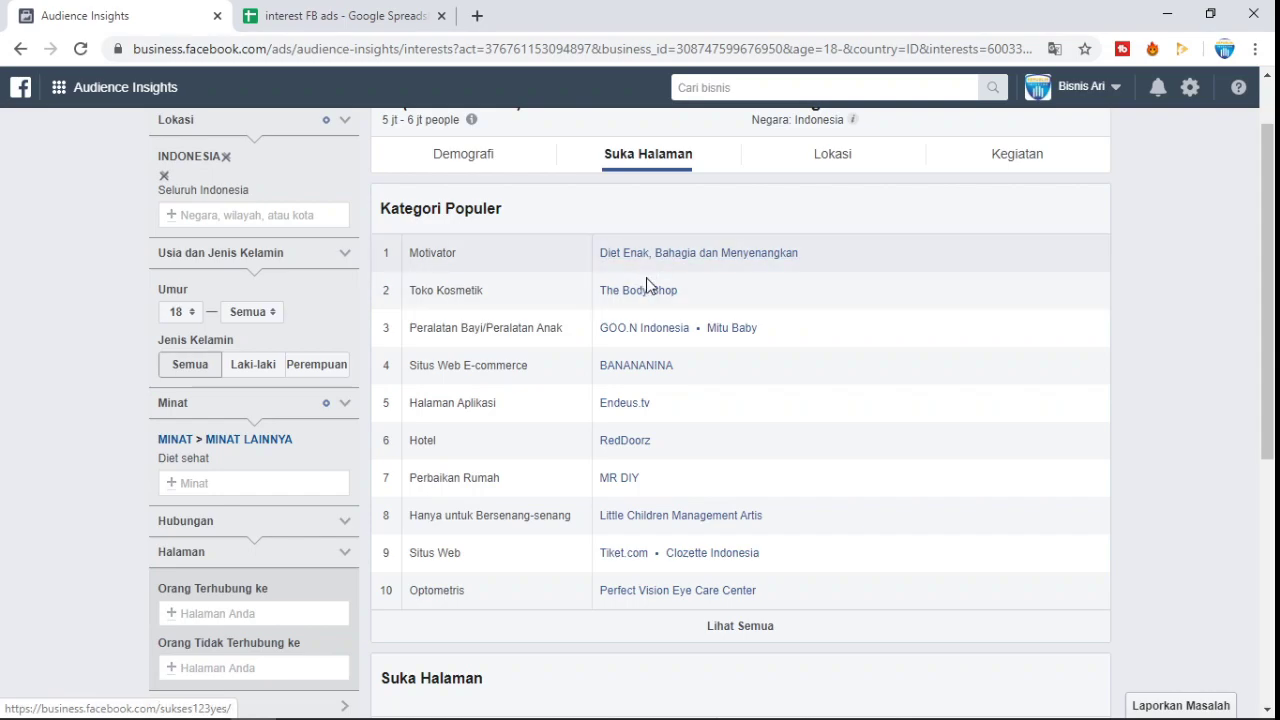
{"action": "scroll", "coordinate": [284, 500], "scroll_direction": "down", "scroll_amount": 1}
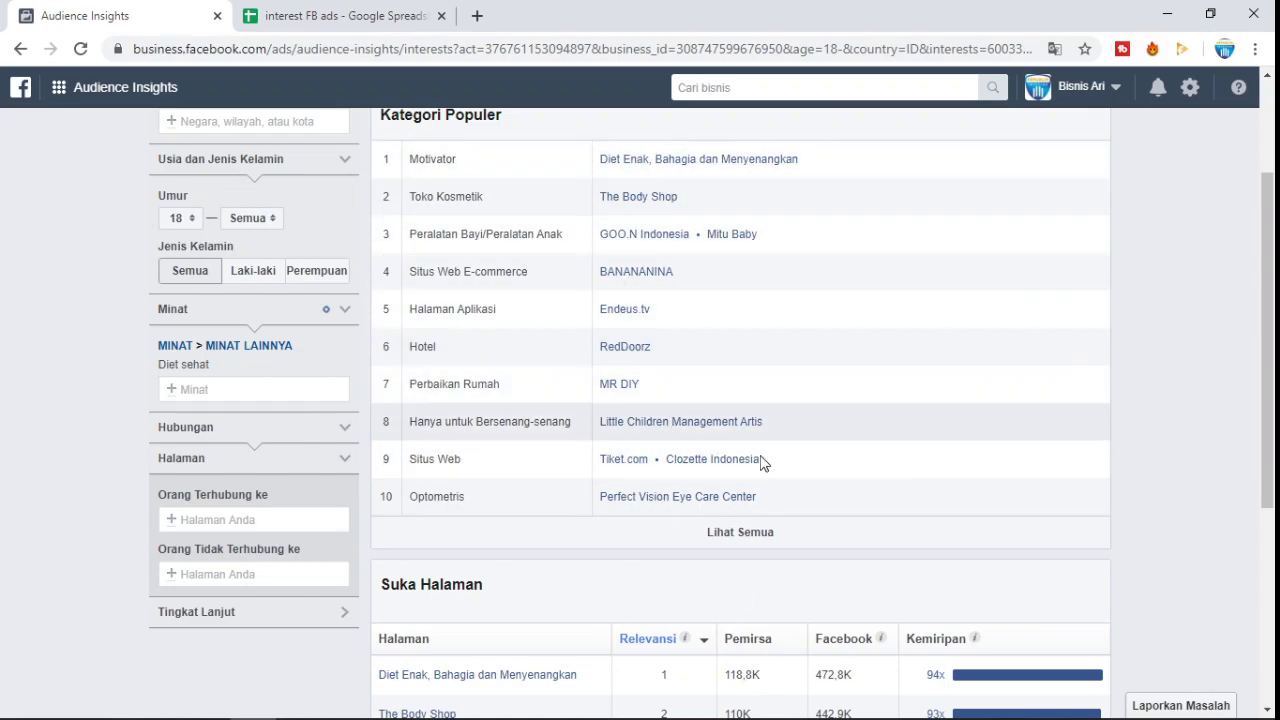
- Put the cursor in the Minat box, ready to enter another interest
{"action": "left_click", "coordinate": [245, 390]}
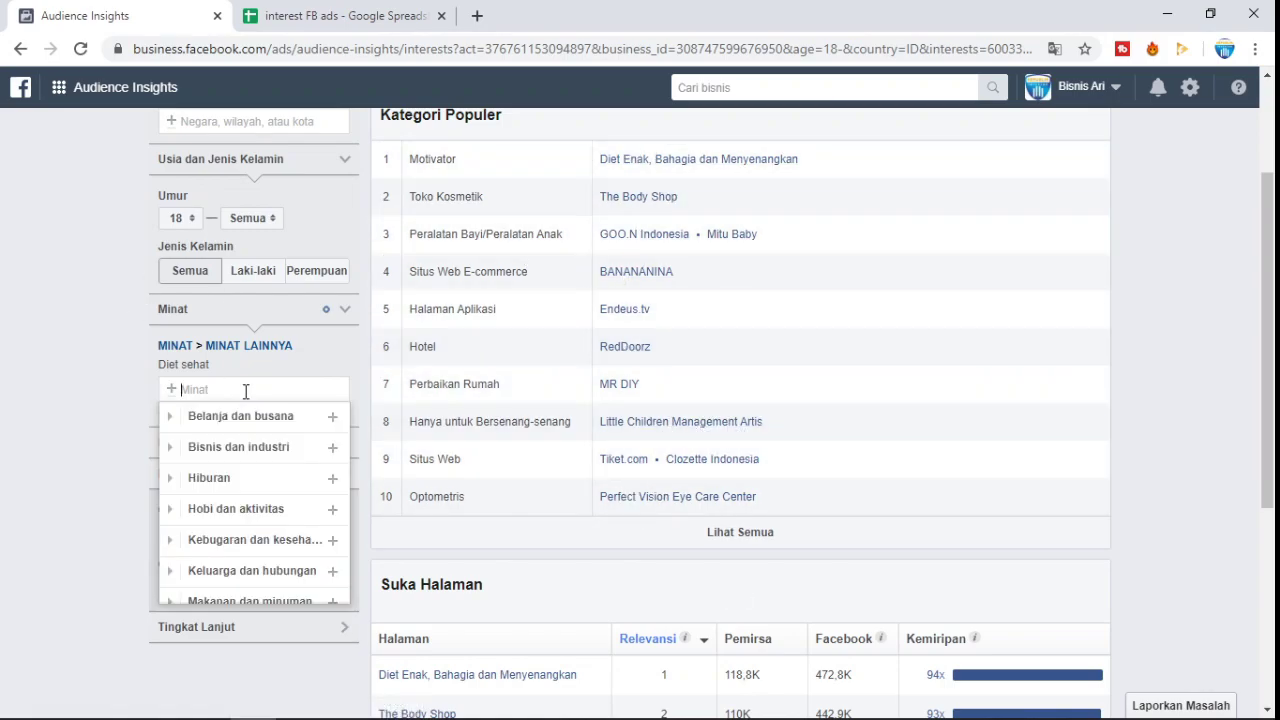
{"action": "left_click", "coordinate": [90, 375]}
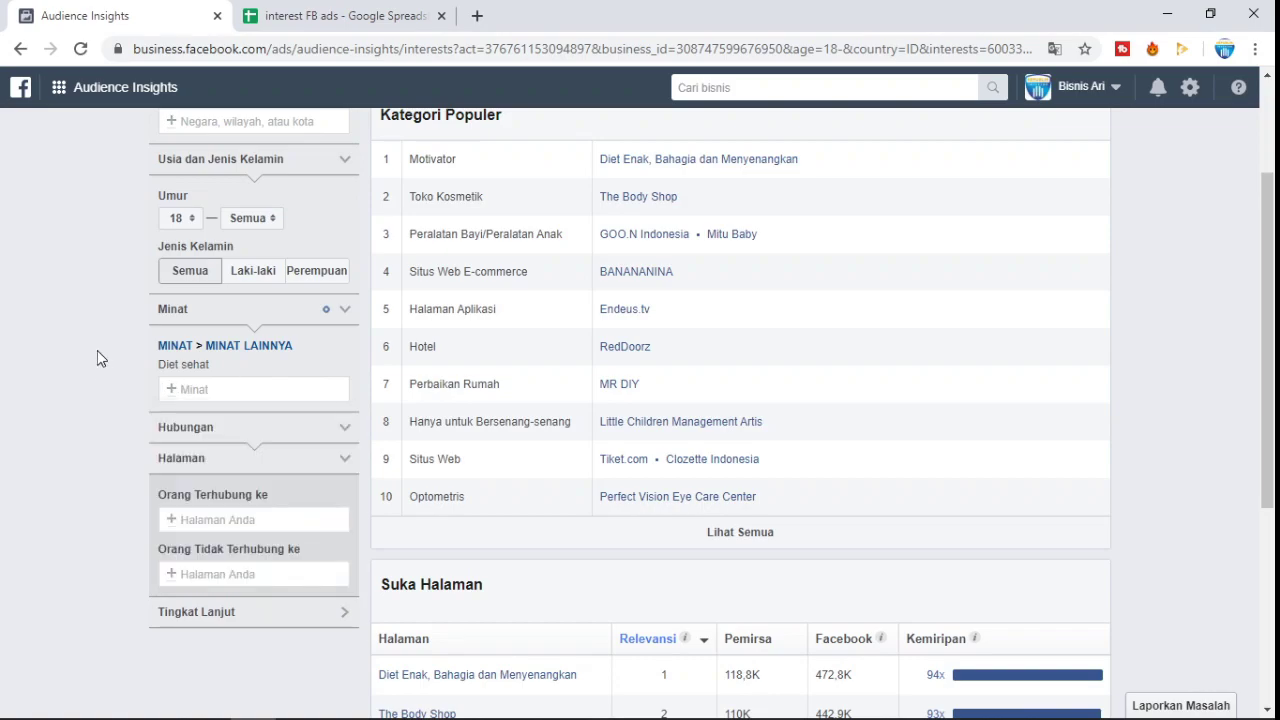
{"action": "scroll", "coordinate": [106, 355], "scroll_direction": "down", "scroll_amount": 4}
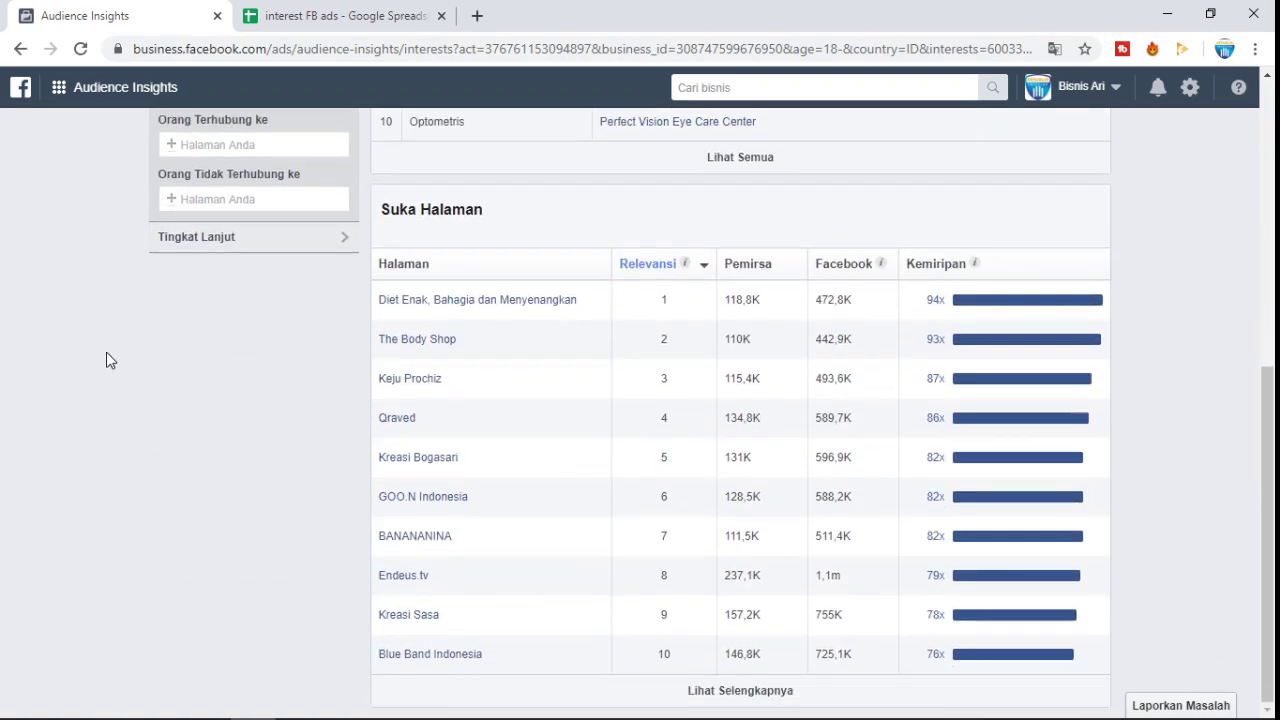
{"action": "scroll", "coordinate": [106, 353], "scroll_direction": "up", "scroll_amount": 4}
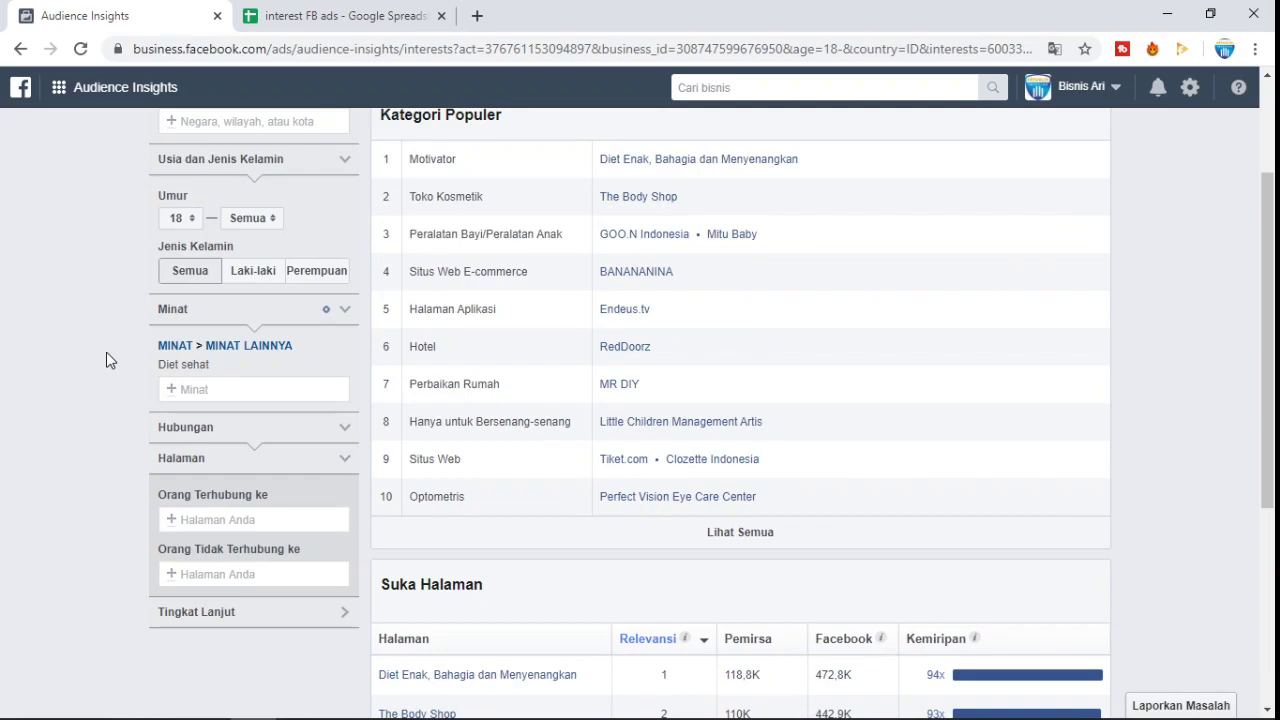
{"action": "left_click", "coordinate": [219, 390]}
- Remove Diet sehat, check resepkita.com in sheet cell B3, and search Minat for 'resepkita'
{"action": "left_click", "coordinate": [345, 366]}
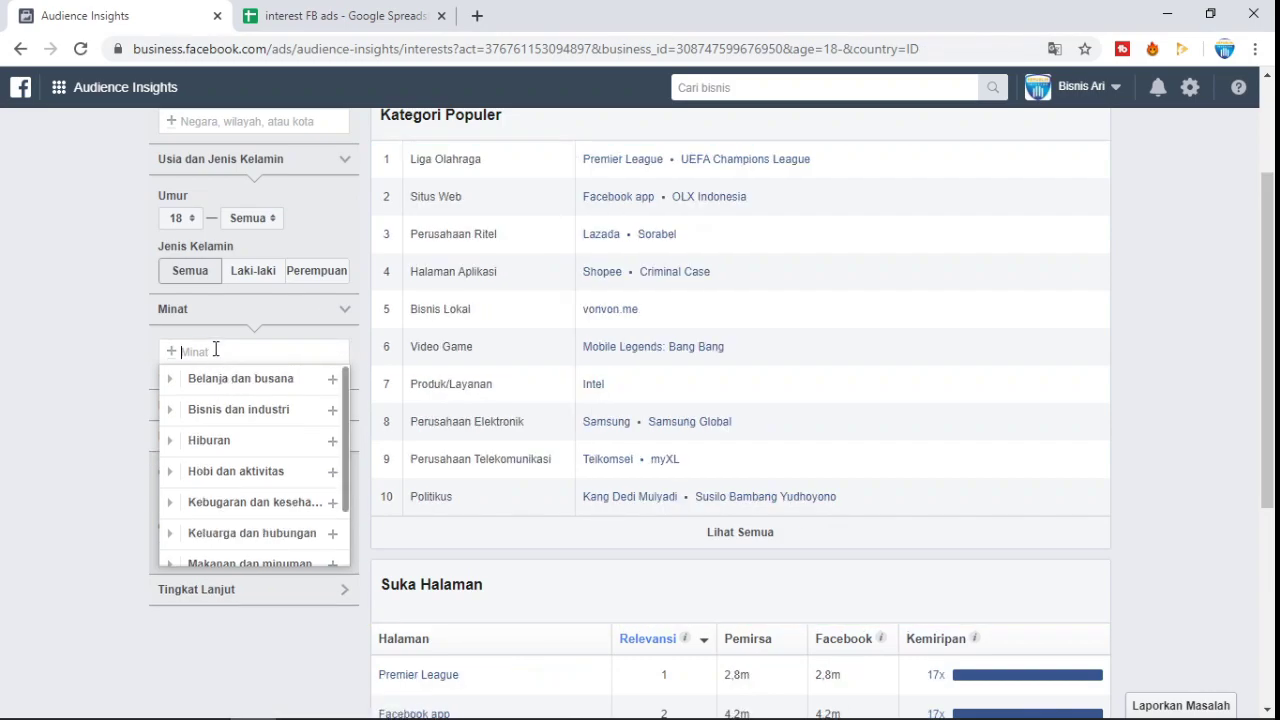
{"action": "left_click", "coordinate": [420, 16]}
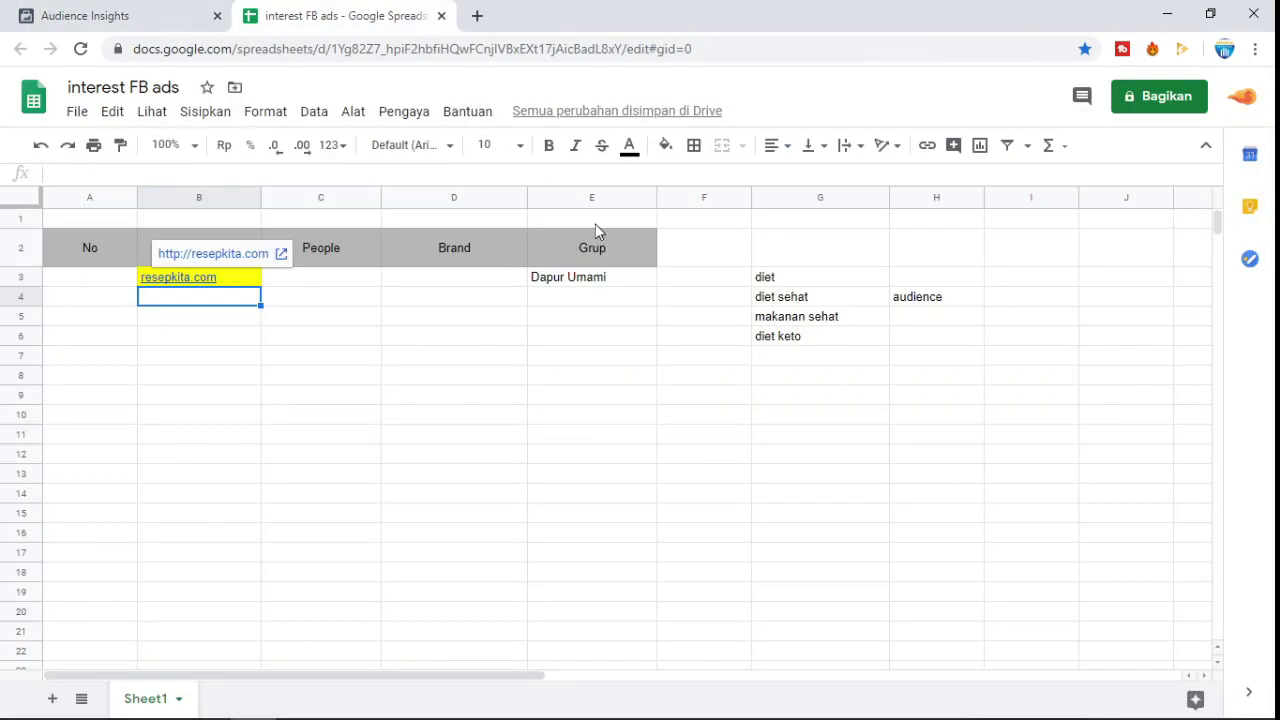
{"action": "left_click", "coordinate": [240, 283]}
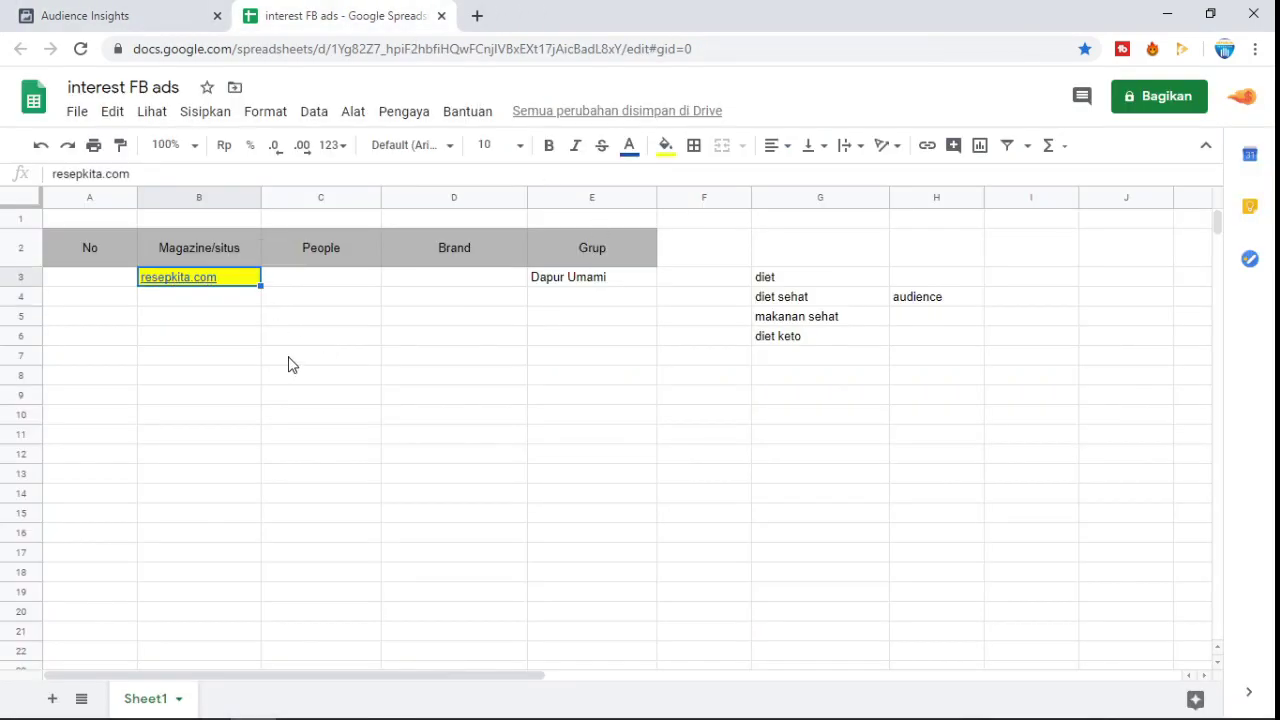
{"action": "left_click", "coordinate": [163, 12]}
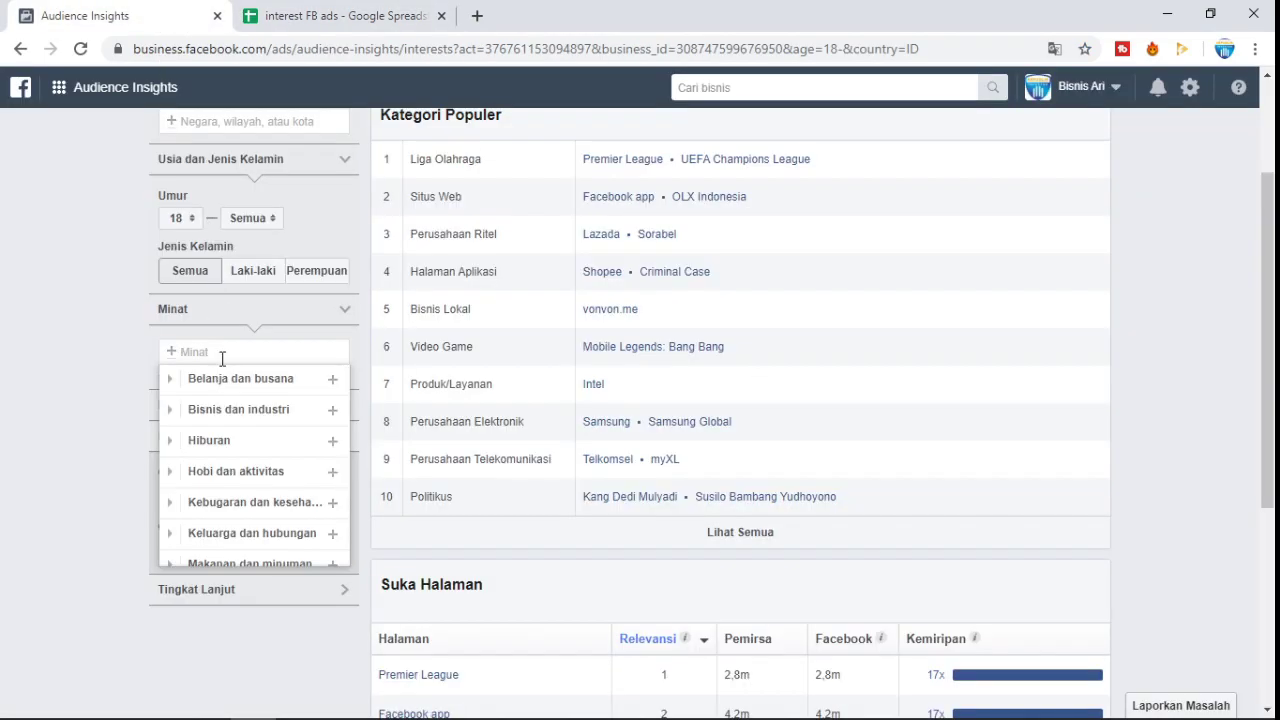
{"action": "type", "text": "resepkita"}
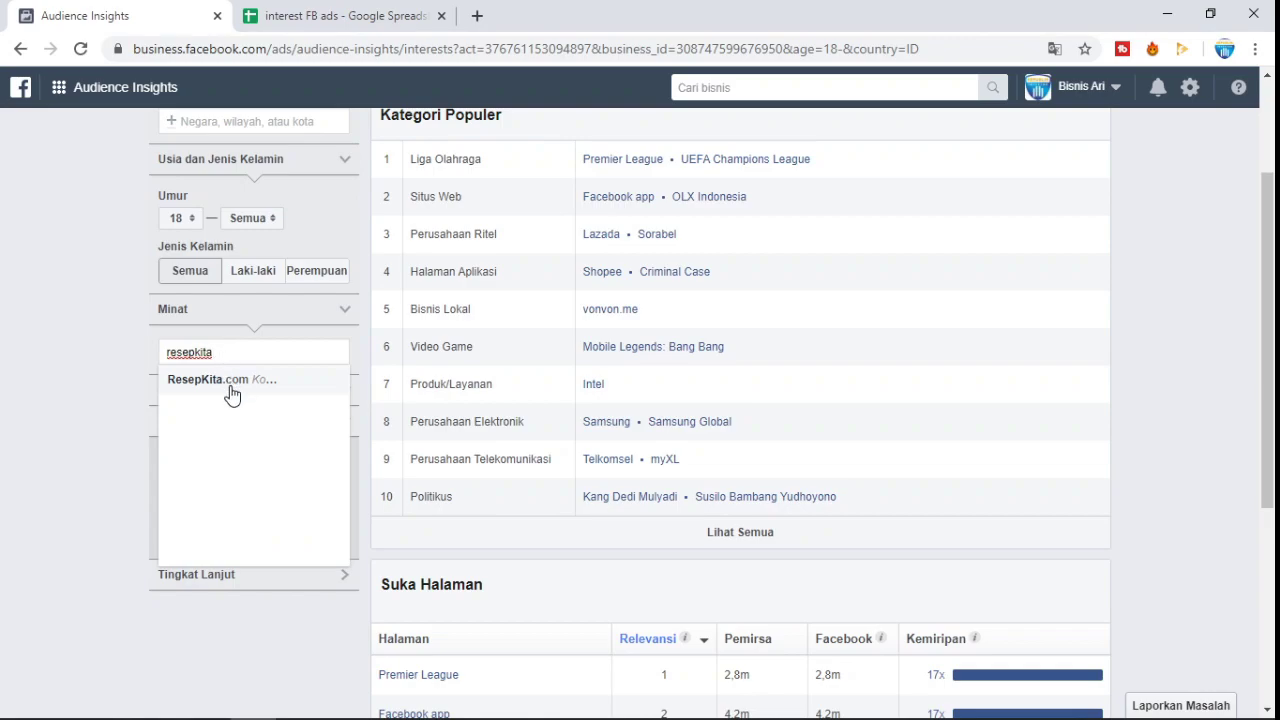
- Set ResepKita.com as the interest and open ResepKoki and Dapur Ibuku in new tabs
{"action": "left_click", "coordinate": [229, 388]}
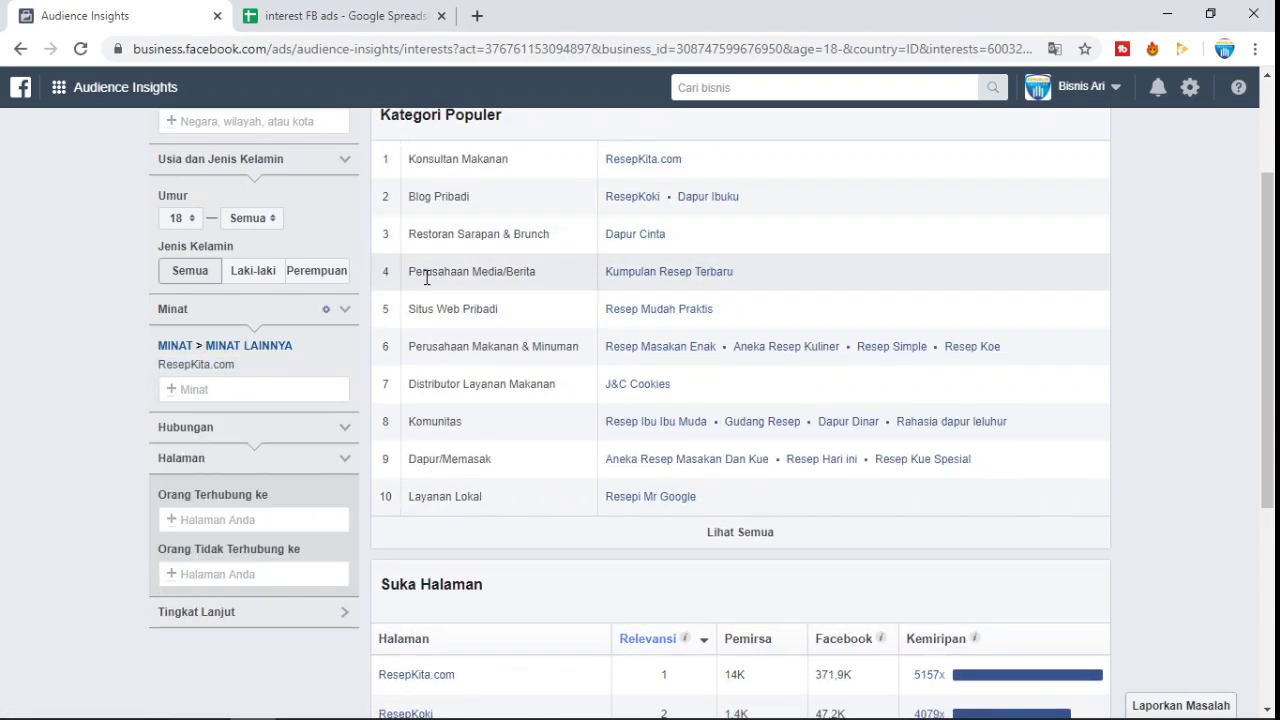
{"action": "right_click", "coordinate": [630, 200]}
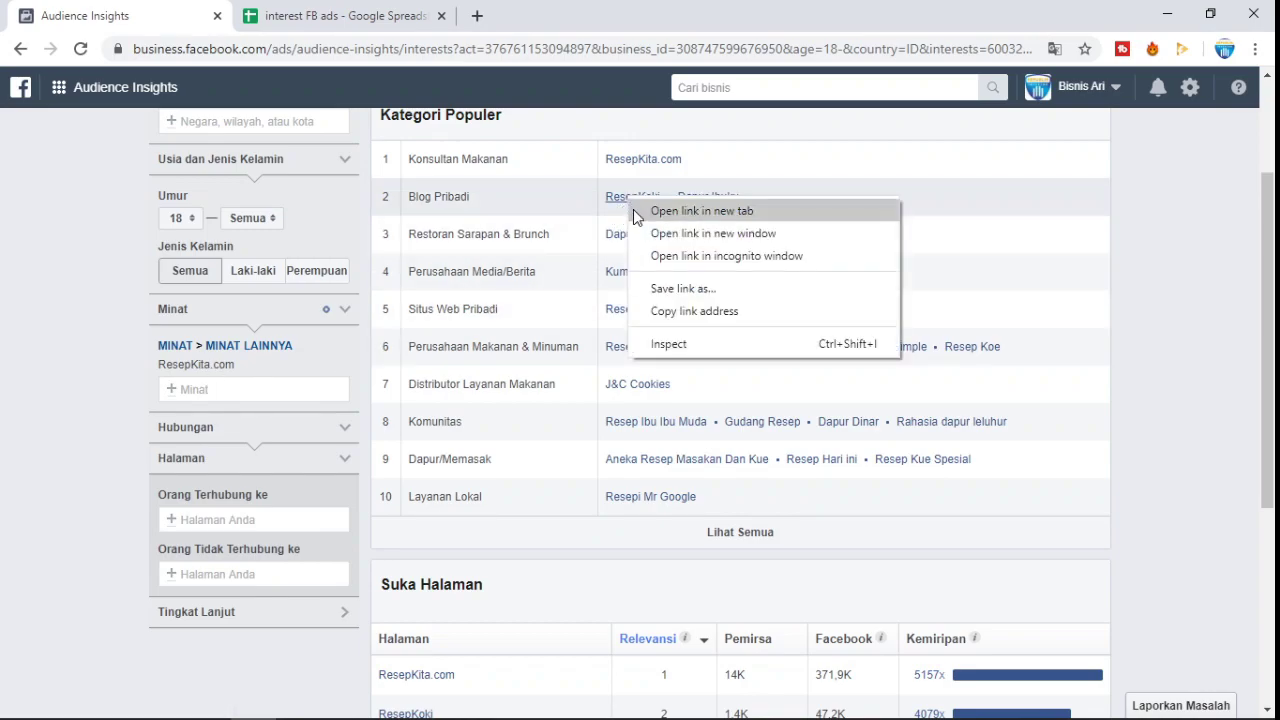
{"action": "left_click", "coordinate": [634, 211]}
{"action": "right_click", "coordinate": [712, 203]}
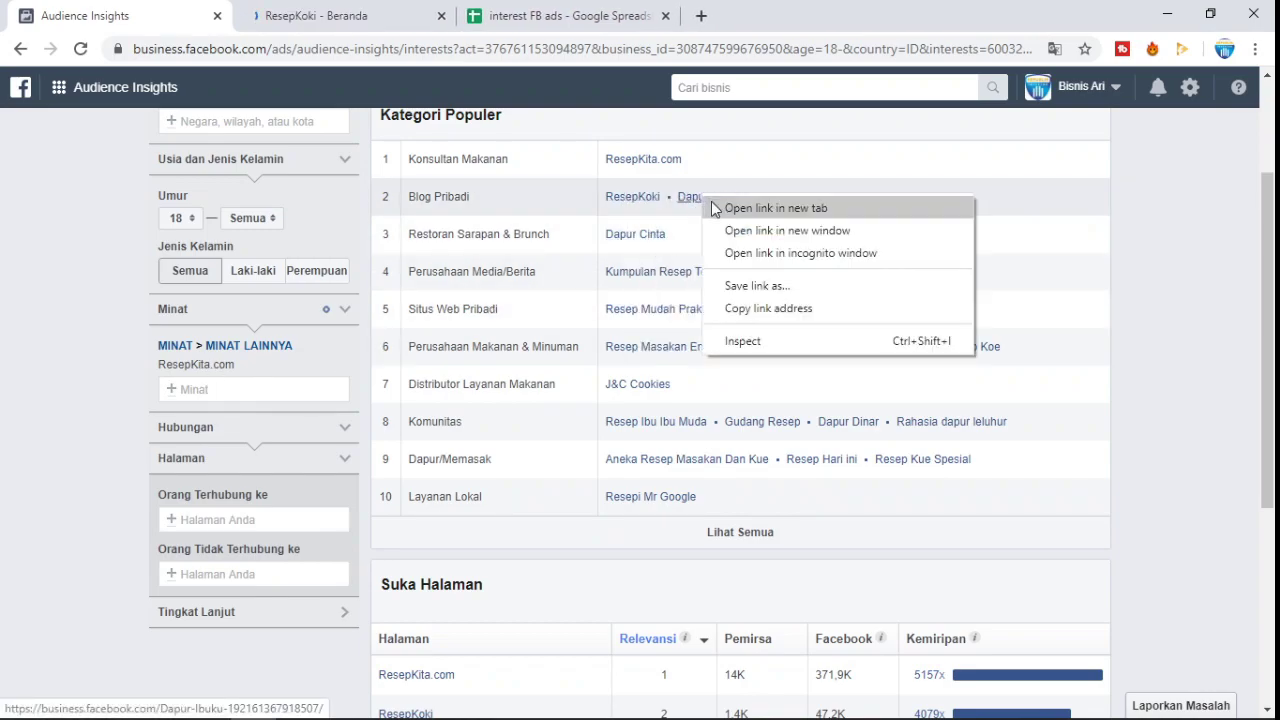
{"action": "left_click", "coordinate": [714, 208]}
{"action": "scroll", "coordinate": [749, 177], "scroll_direction": "down", "scroll_amount": 2}
{"action": "scroll", "coordinate": [659, 150], "scroll_direction": "up", "scroll_amount": 1}
- Open Dapur Cinta, Kumpulan Resep Terbaru and Resep Mudah Praktis in new tabs, then view ResepKoki's page
{"action": "right_click", "coordinate": [659, 150]}
{"action": "left_click", "coordinate": [880, 156]}
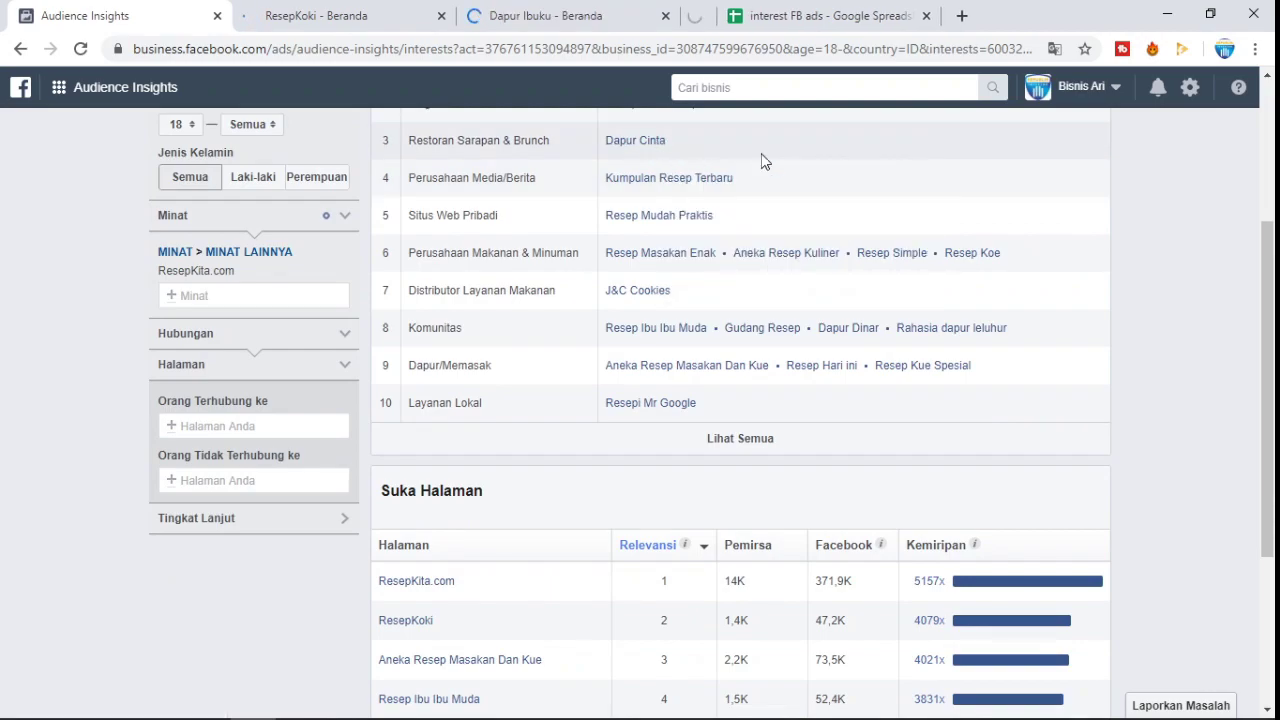
{"action": "right_click", "coordinate": [702, 185]}
{"action": "left_click", "coordinate": [714, 190]}
{"action": "right_click", "coordinate": [681, 219]}
{"action": "left_click", "coordinate": [712, 224]}
{"action": "scroll", "coordinate": [703, 323], "scroll_direction": "down", "scroll_amount": 1}
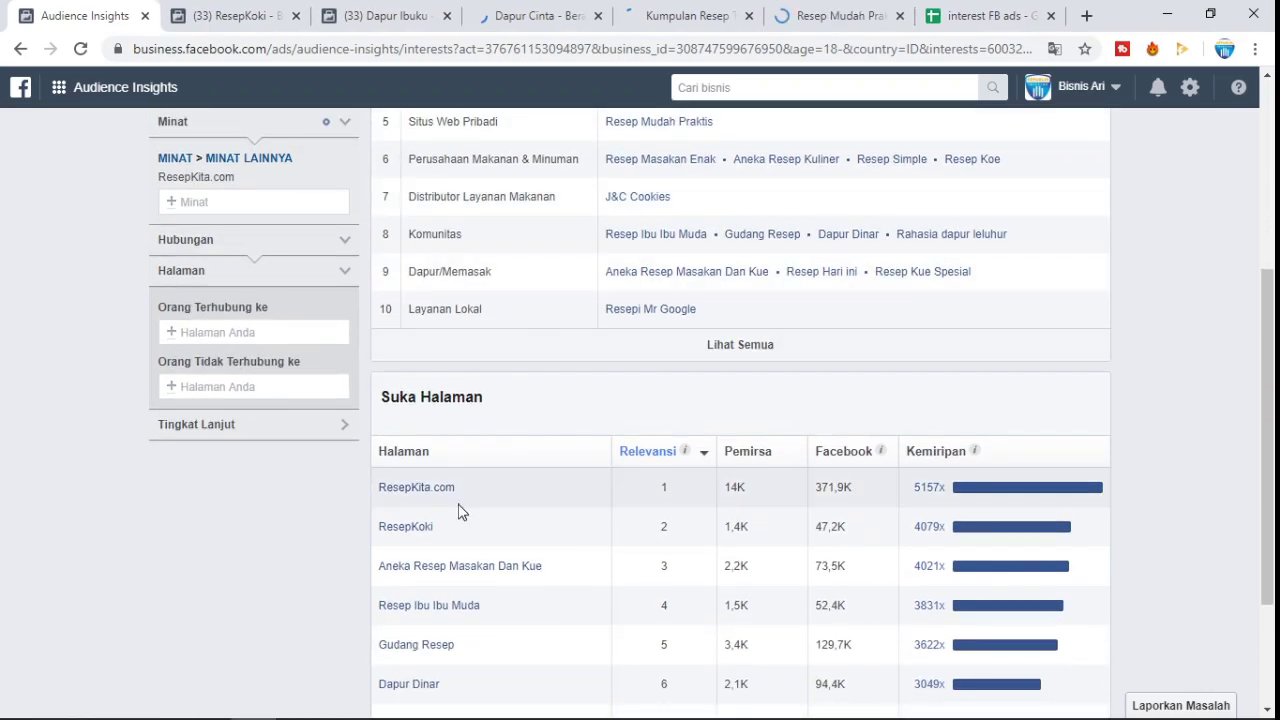
{"action": "left_click", "coordinate": [240, 15]}
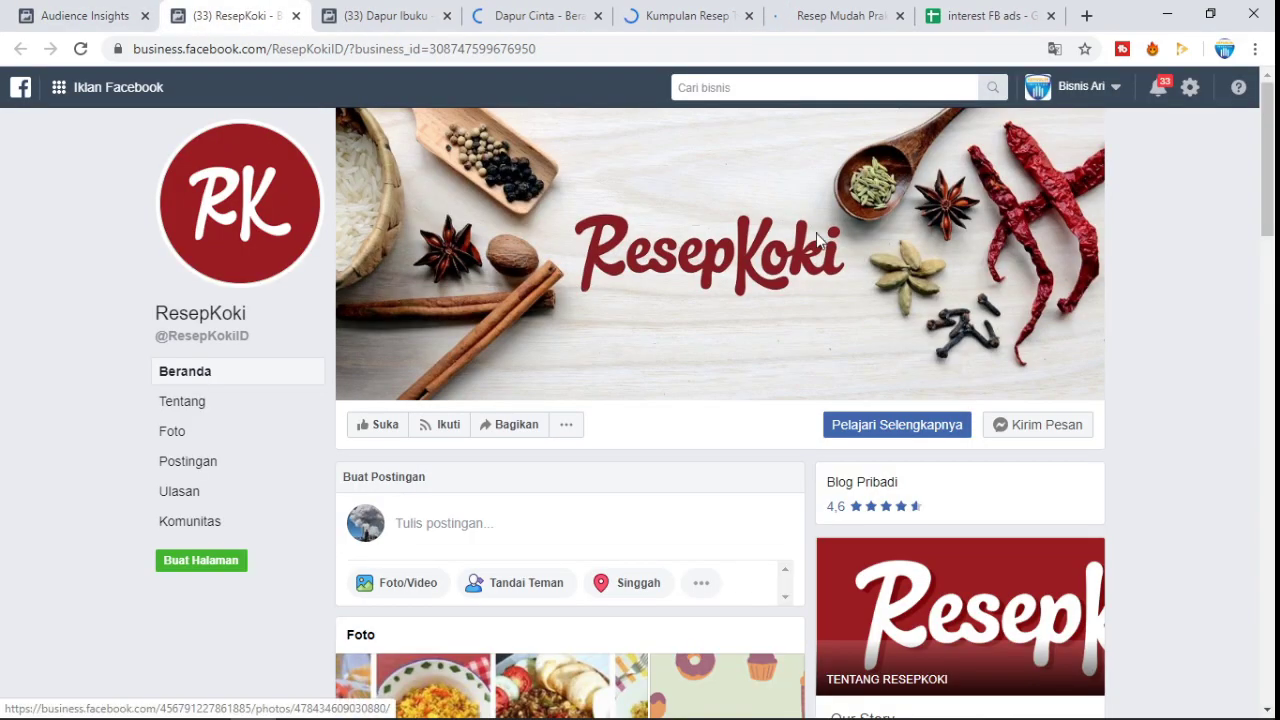
- Back in Audience Insights, search Minat for 'resepkoki' and review the suggestions without adding one
{"action": "left_click", "coordinate": [100, 15]}
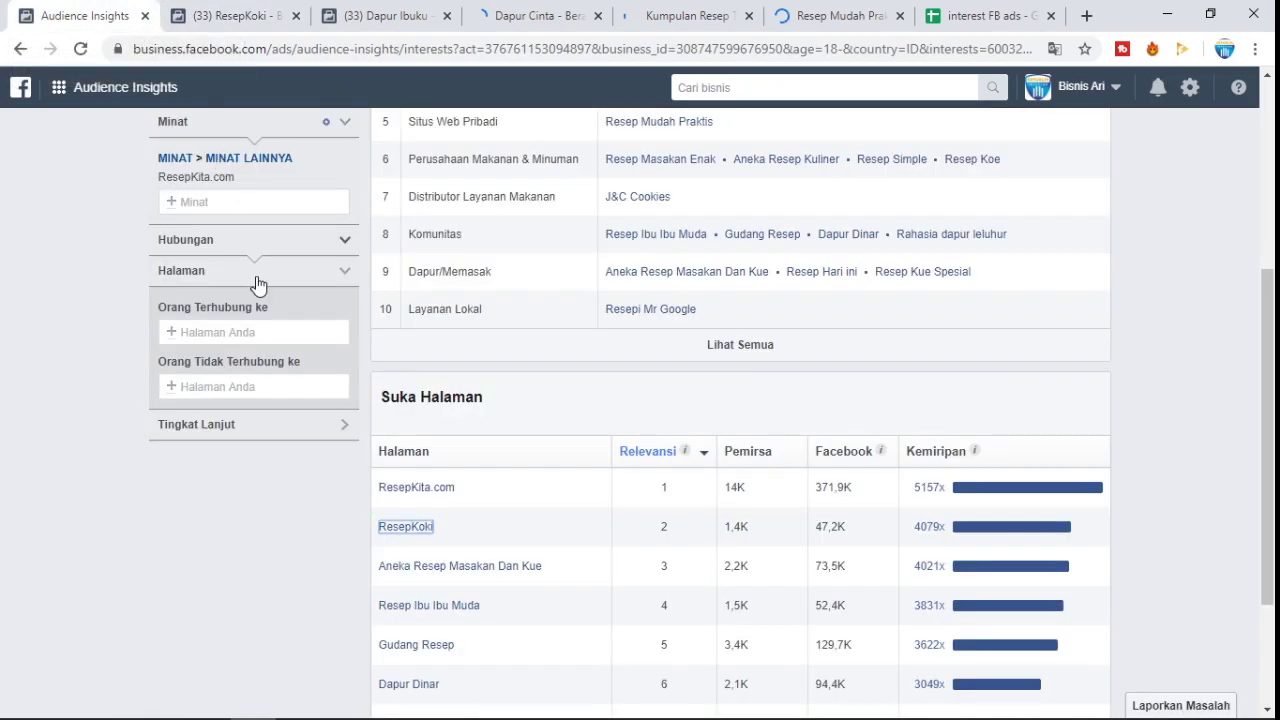
{"action": "scroll", "coordinate": [255, 250], "scroll_direction": "up", "scroll_amount": 1}
{"action": "left_click", "coordinate": [227, 295]}
{"action": "type", "text": "resep"}
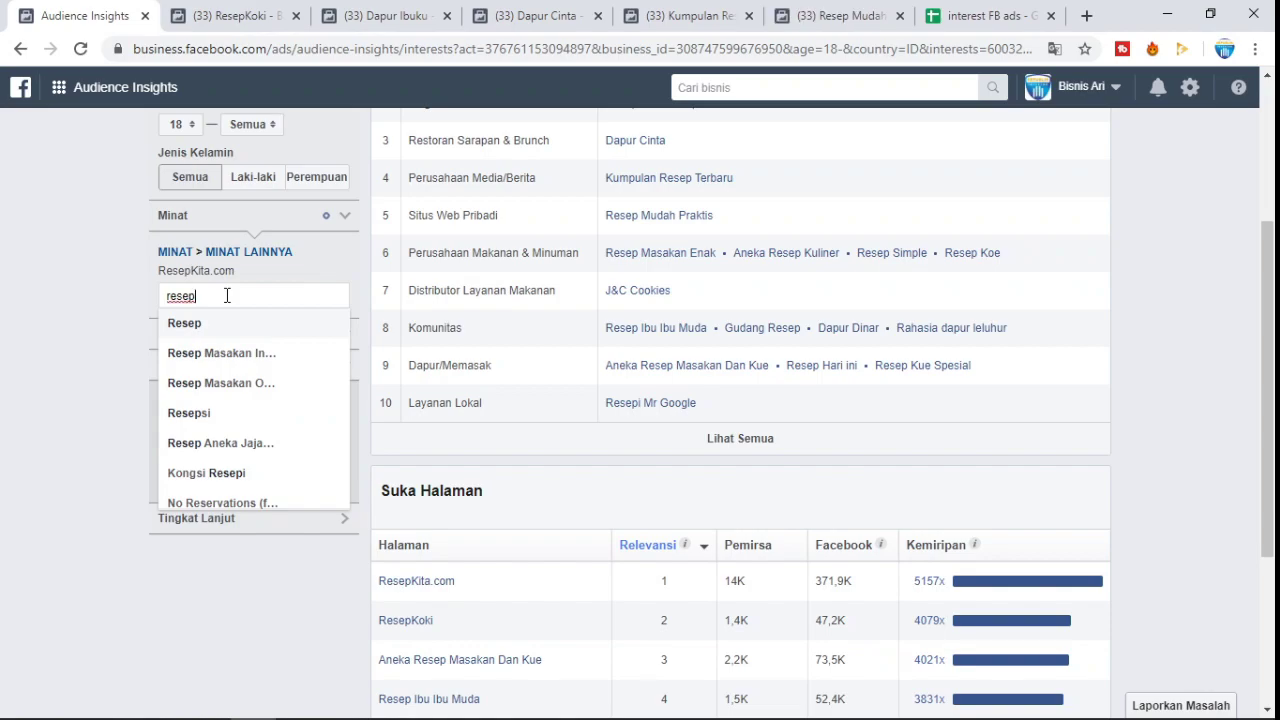
{"action": "type", "text": "koki"}
{"action": "key", "text": "BackSpace"}
{"action": "key", "text": "BackSpace"}
{"action": "type", "text": "k"}
{"action": "key", "text": "BackSpace"}
{"action": "key", "text": "BackSpace"}
{"action": "key", "text": "BackSpace"}
{"action": "key", "text": "BackSpace"}
{"action": "key", "text": "BackSpace"}
{"action": "key", "text": "BackSpace"}
{"action": "key", "text": "BackSpace"}
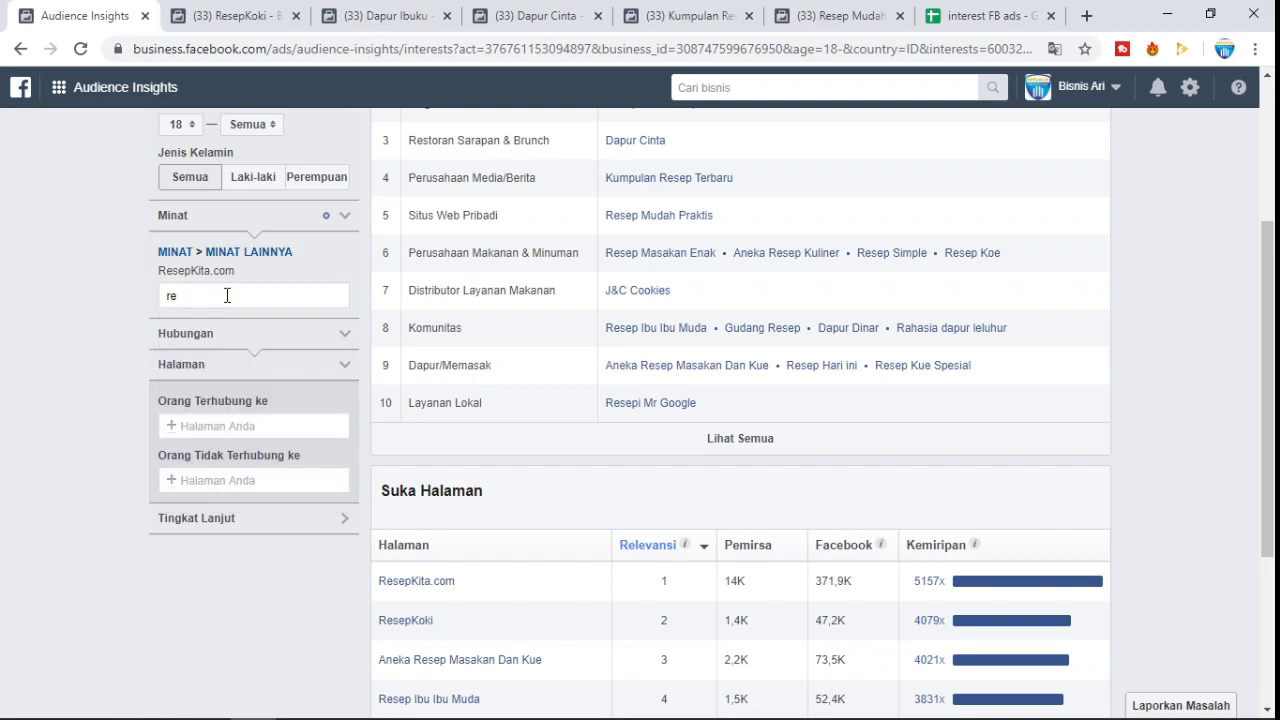
- Close the ResepKoki tab, glance at Dapur Ibuku, and search Minat for 'dapur cinta'
{"action": "left_click", "coordinate": [296, 16]}
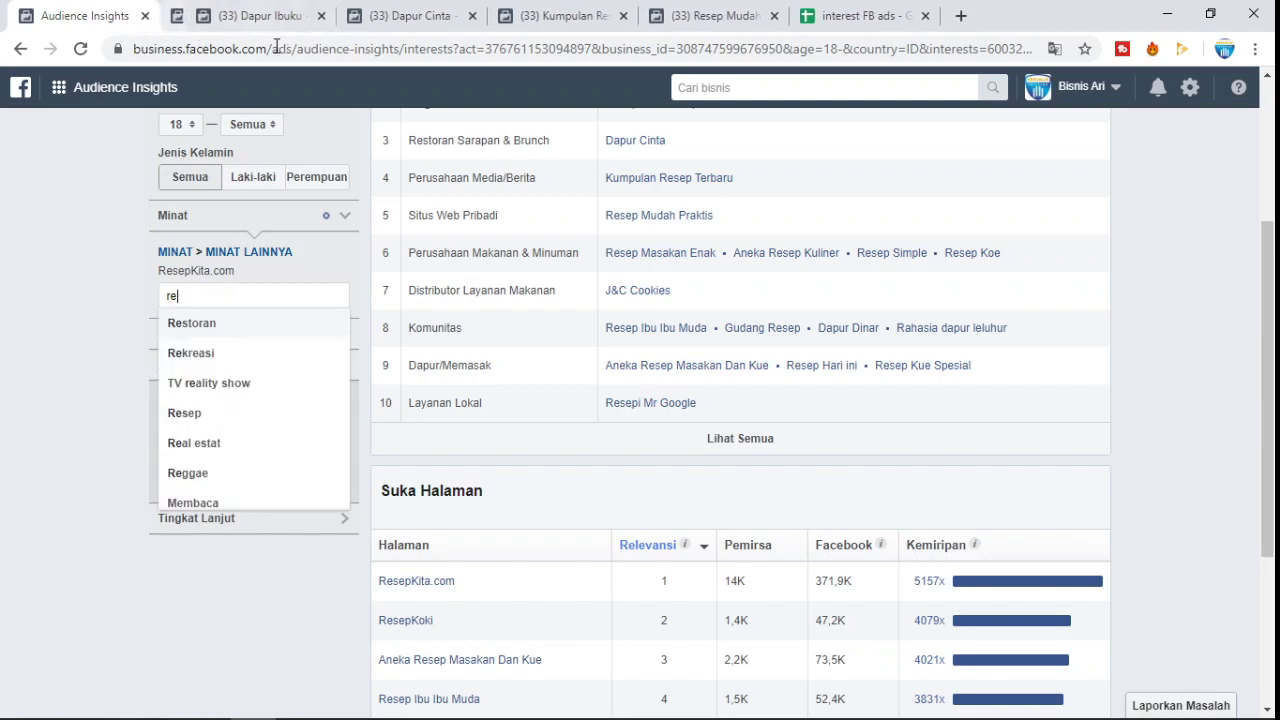
{"action": "left_click", "coordinate": [290, 16]}
{"action": "left_click", "coordinate": [95, 8]}
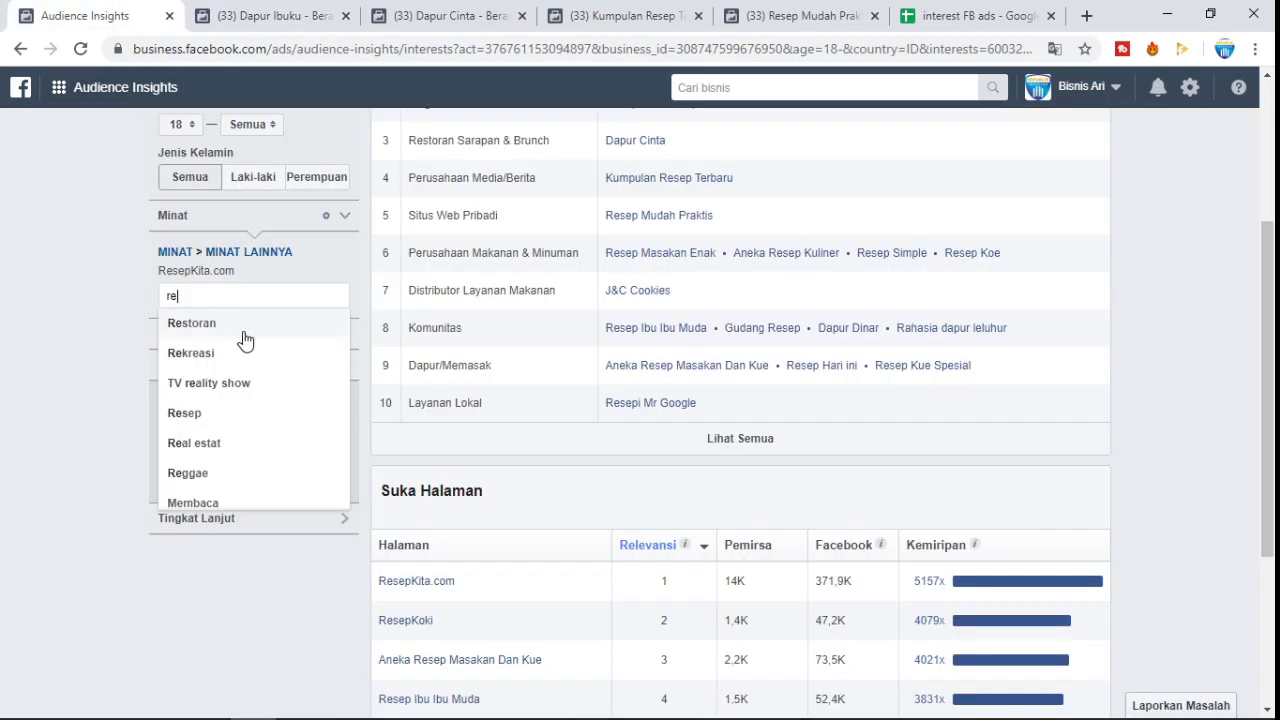
{"action": "key", "text": "BackSpace"}
{"action": "key", "text": "BackSpace"}
{"action": "type", "text": "da"}
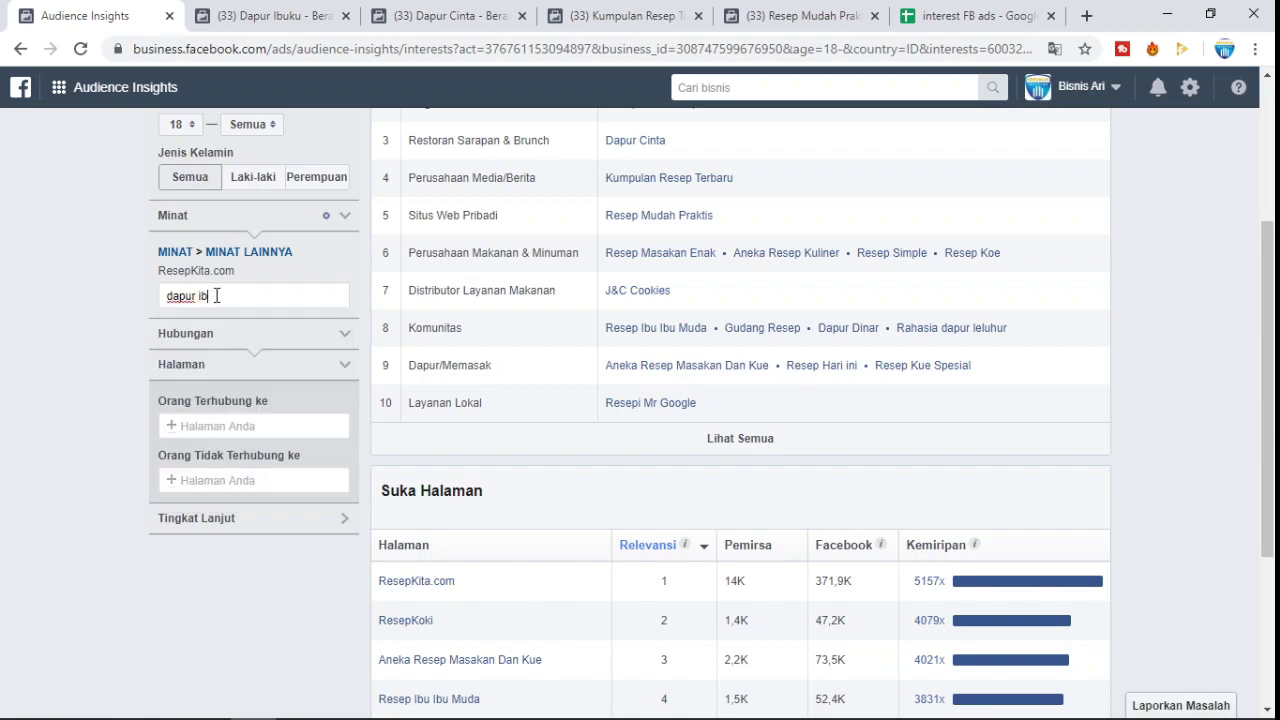
{"action": "type", "text": "pur cinta"}
- Try 'kue' and 'ke' as Minat searches, then empty the box without adding anything
{"action": "key", "text": "BackSpace"}
{"action": "key", "text": "BackSpace"}
{"action": "type", "text": "kumpulan r"}
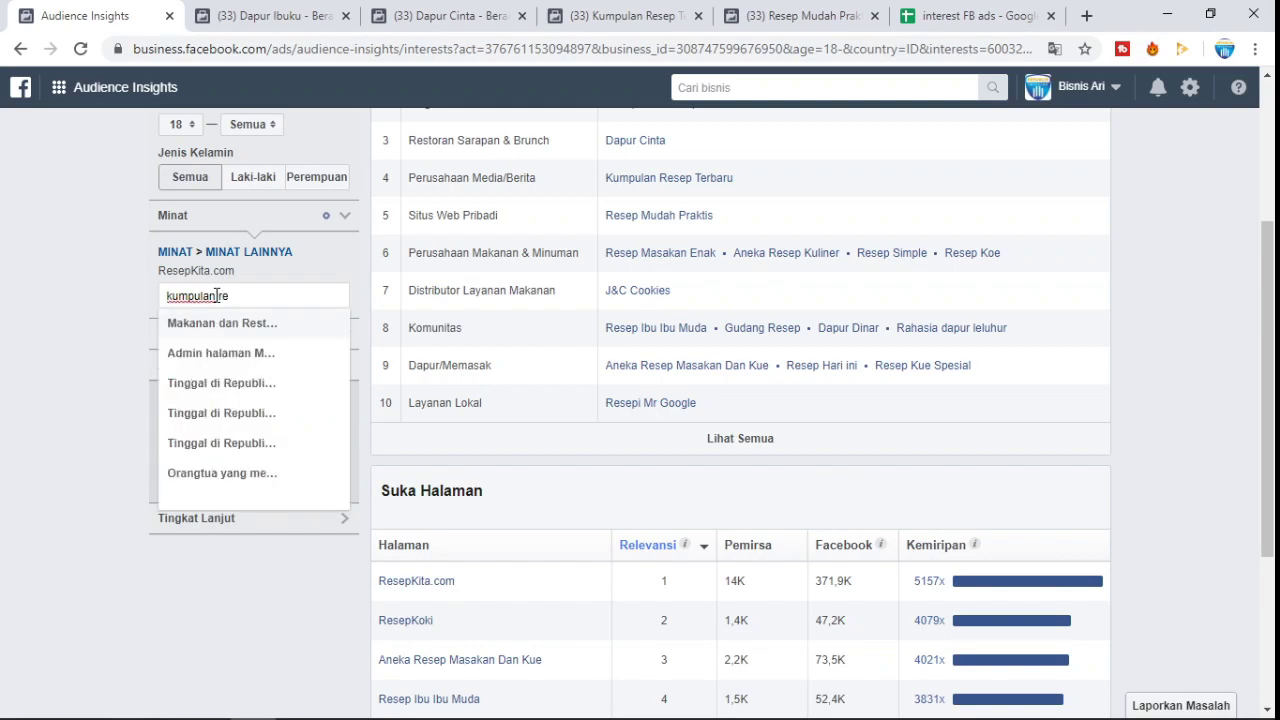
{"action": "type", "text": "e"}
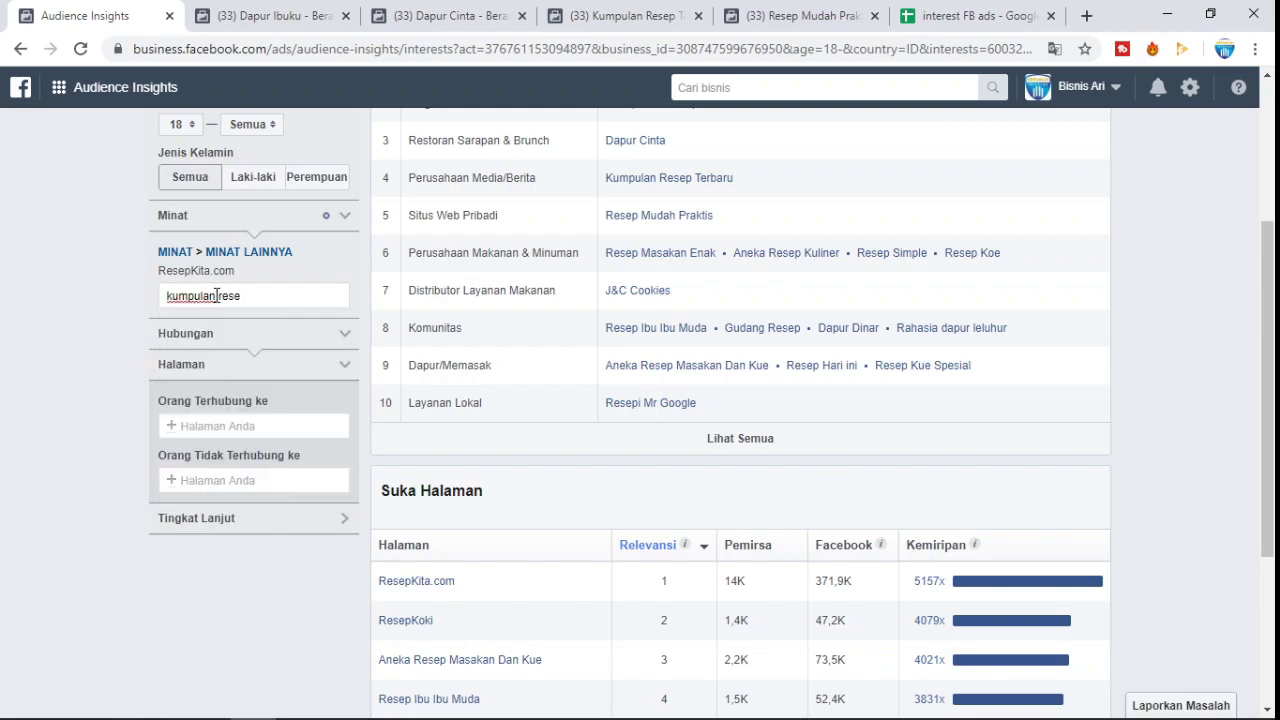
{"action": "key", "text": "ctrl+a"}
{"action": "type", "text": "ke"}
{"action": "key", "text": "BackSpace"}
{"action": "key", "text": "BackSpace"}
{"action": "key", "text": "BackSpace"}
{"action": "key", "text": "BackSpace"}
{"action": "key", "text": "BackSpace"}
{"action": "key", "text": "BackSpace"}
{"action": "key", "text": "BackSpace"}
{"action": "key", "text": "BackSpace"}
{"action": "key", "text": "BackSpace"}
{"action": "key", "text": "BackSpace"}
{"action": "scroll", "coordinate": [680, 434], "scroll_direction": "down", "scroll_amount": 3}
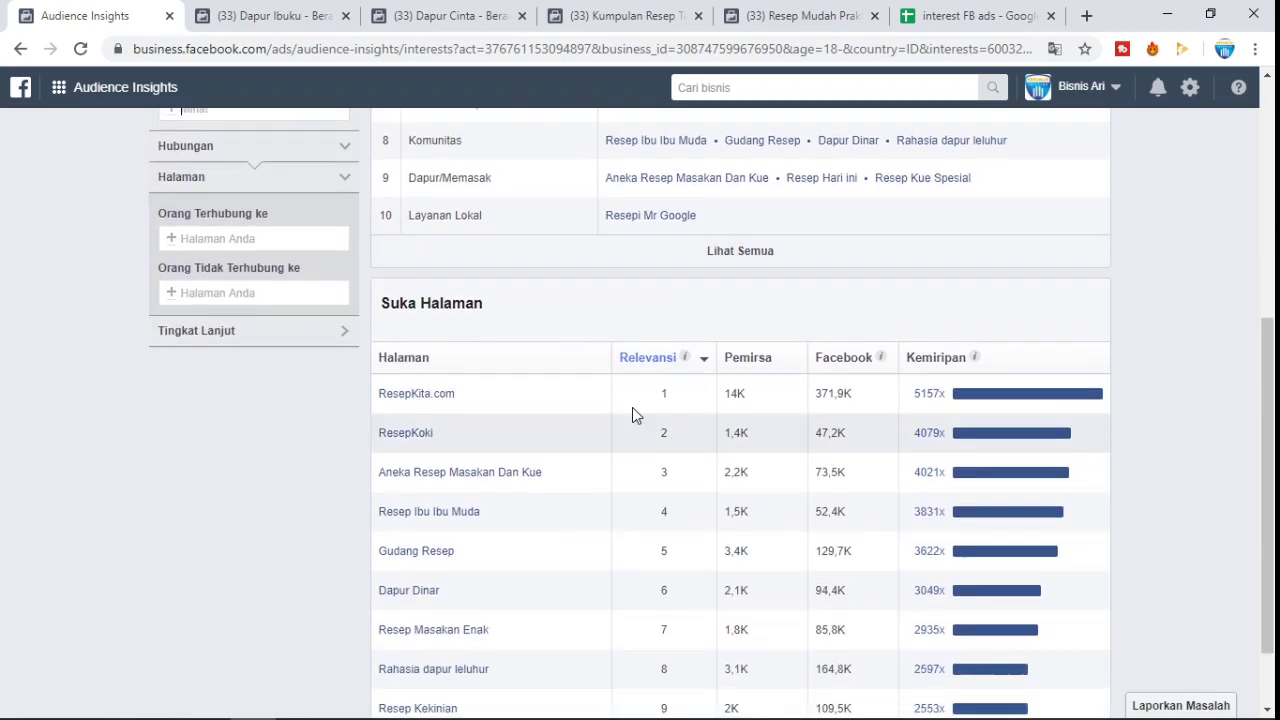
- Expand Kategori Populer via Lihat Semua and search Minat for 'saji' to find Sajian Sedap
{"action": "scroll", "coordinate": [578, 320], "scroll_direction": "up", "scroll_amount": 2}
{"action": "left_click", "coordinate": [731, 344]}
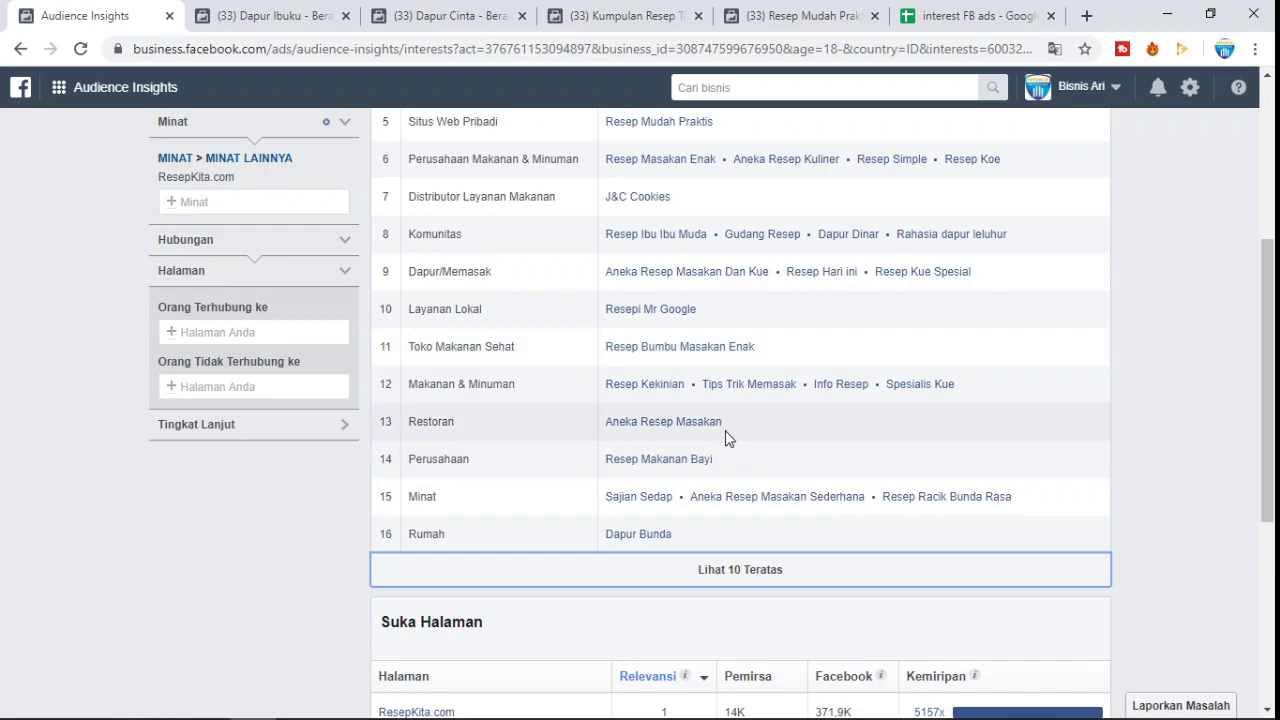
{"action": "left_click", "coordinate": [248, 199]}
{"action": "type", "text": "sajian sedap"}
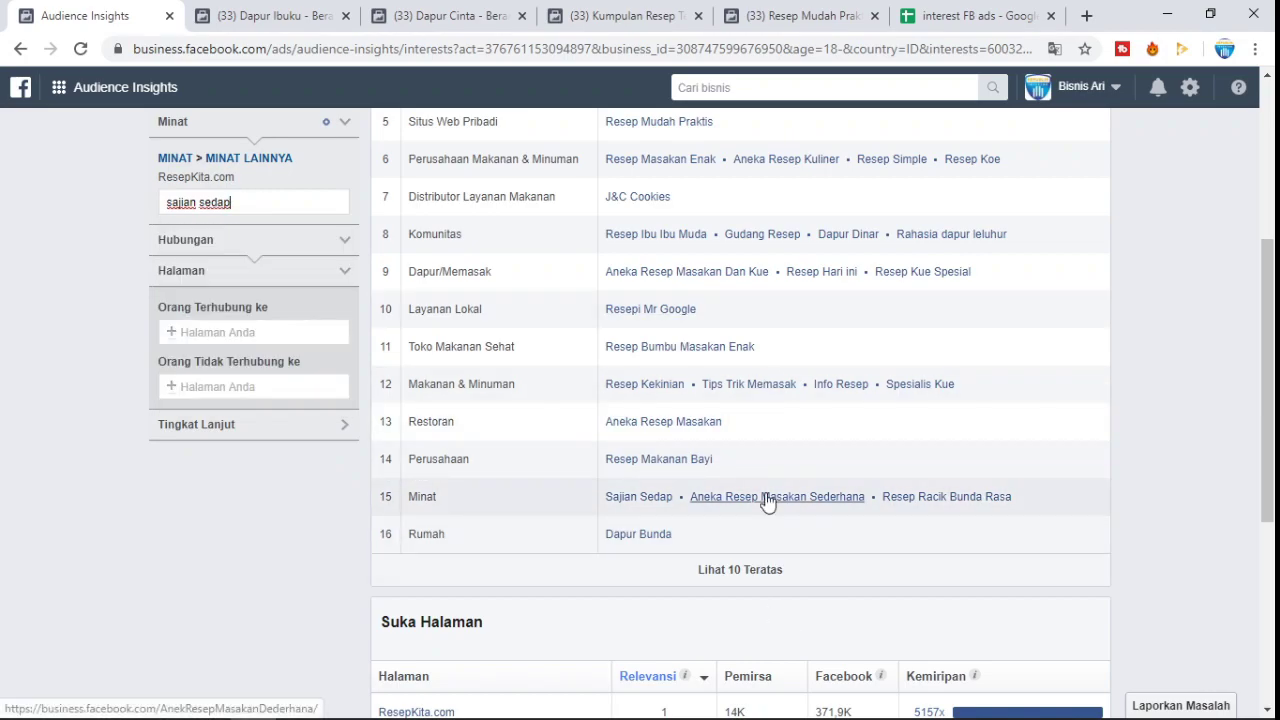
- Scroll through the ten Suka Halaman pages, ResepKita.com 5157x down to Aneka Resep Bunda 2444x
{"action": "scroll", "coordinate": [760, 490], "scroll_direction": "up", "scroll_amount": 4}
{"action": "scroll", "coordinate": [694, 346], "scroll_direction": "down", "scroll_amount": 5}
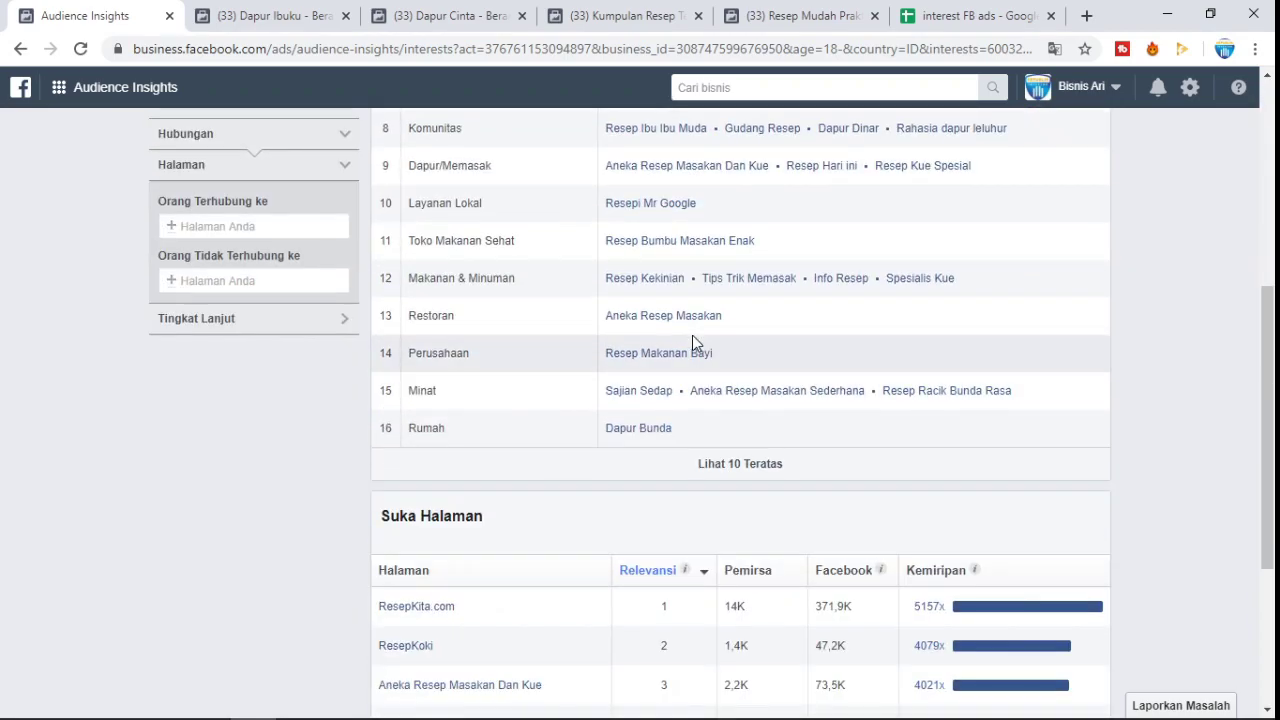
{"action": "scroll", "coordinate": [692, 336], "scroll_direction": "down", "scroll_amount": 2}
{"action": "scroll", "coordinate": [393, 358], "scroll_direction": "down", "scroll_amount": 1}
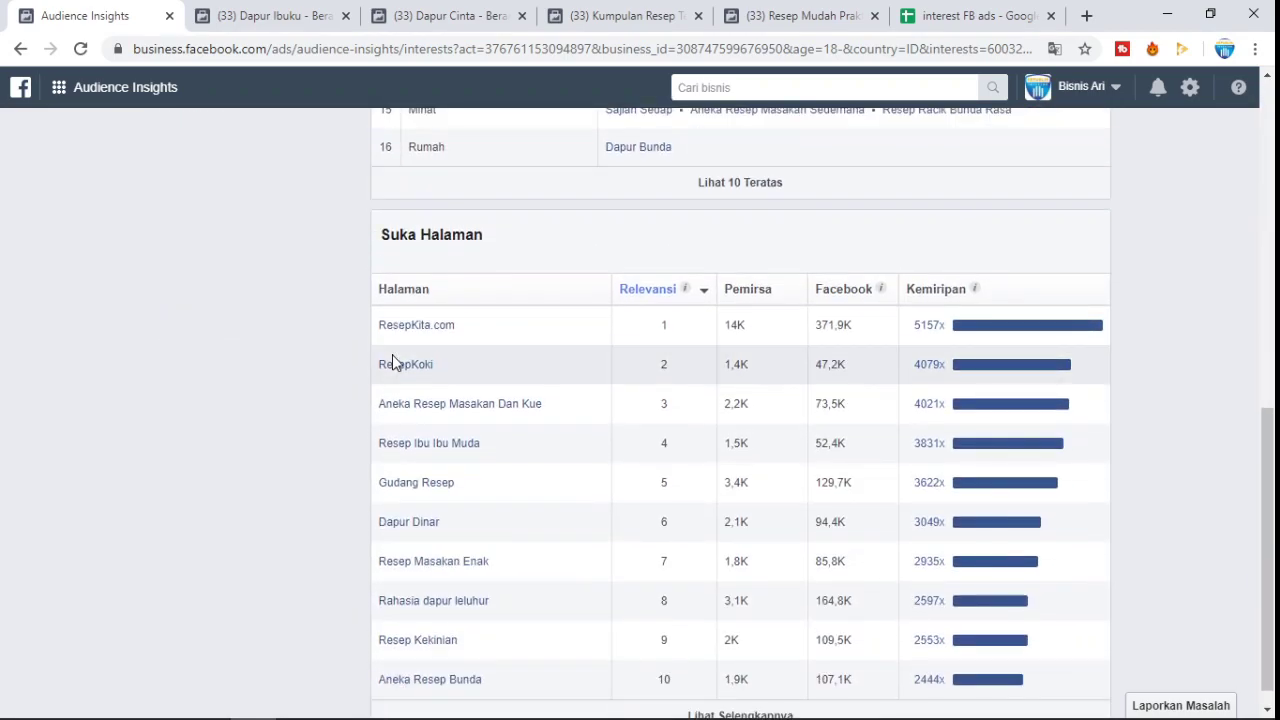
{"action": "scroll", "coordinate": [282, 388], "scroll_direction": "down", "scroll_amount": 1}
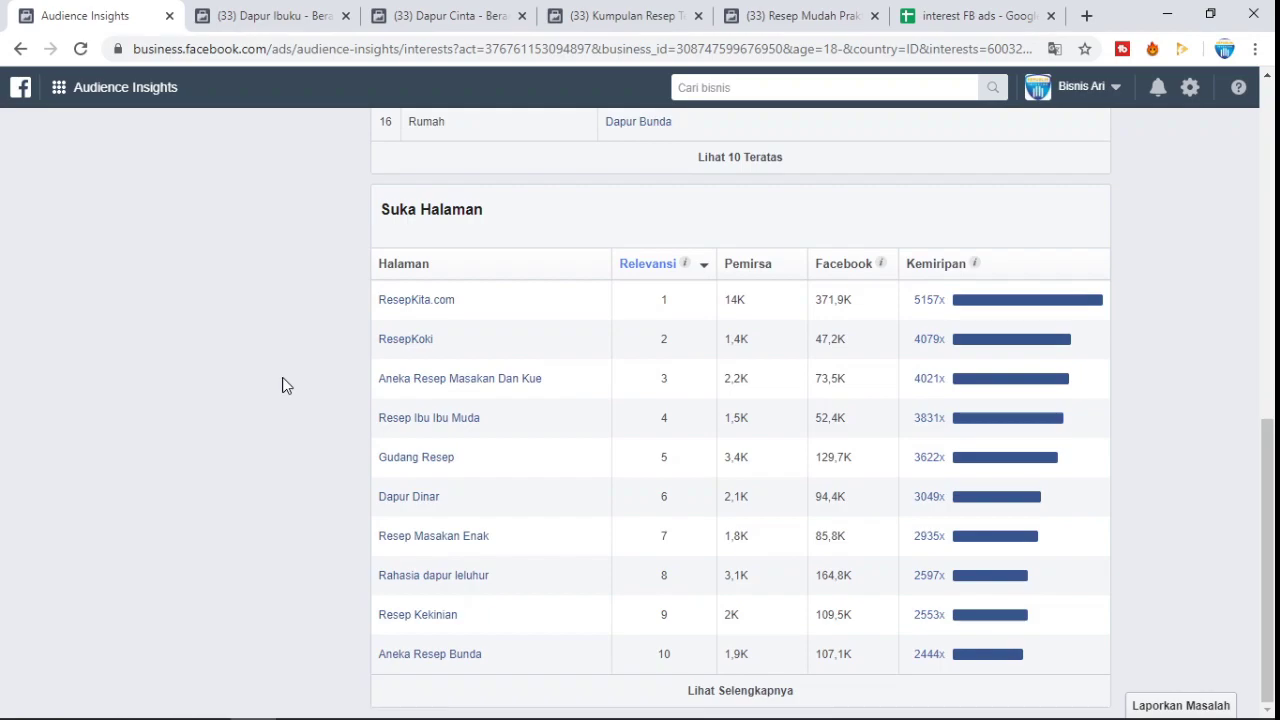
{"action": "scroll", "coordinate": [285, 380], "scroll_direction": "up", "scroll_amount": 8}
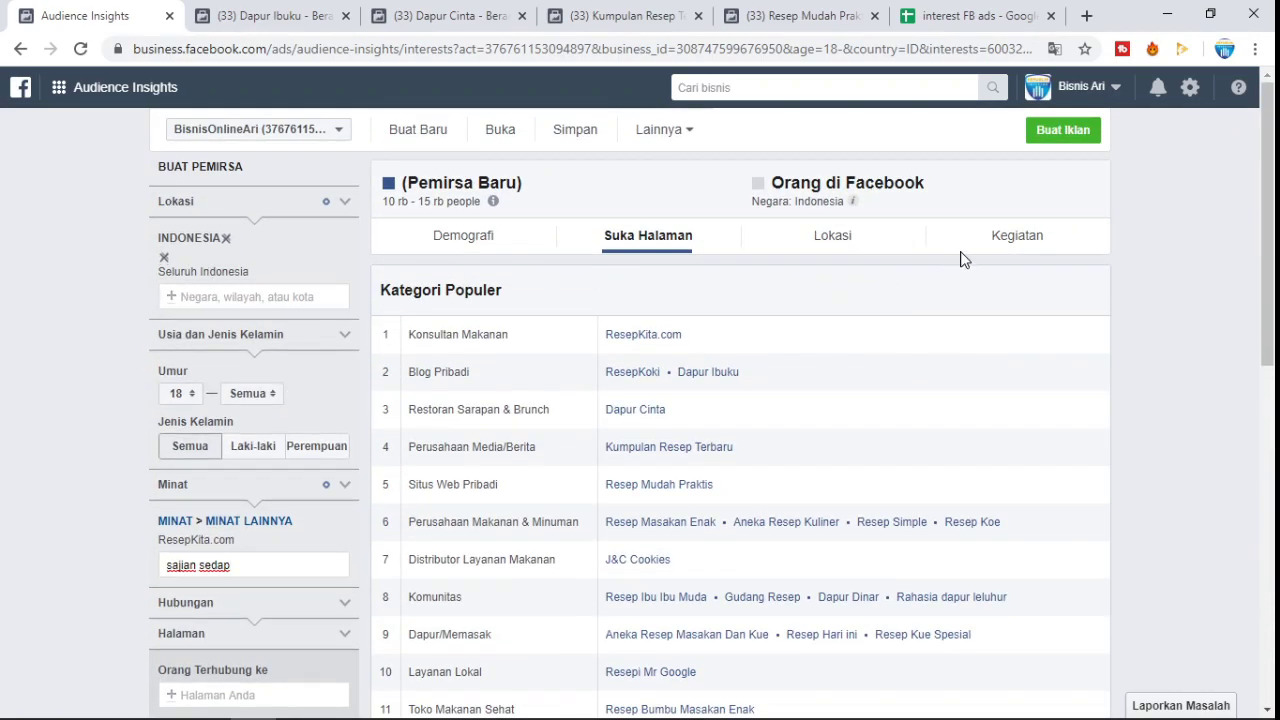
- Search Google for 'resep sehat' in a new tab and scroll the results
{"action": "left_click", "coordinate": [1087, 15]}
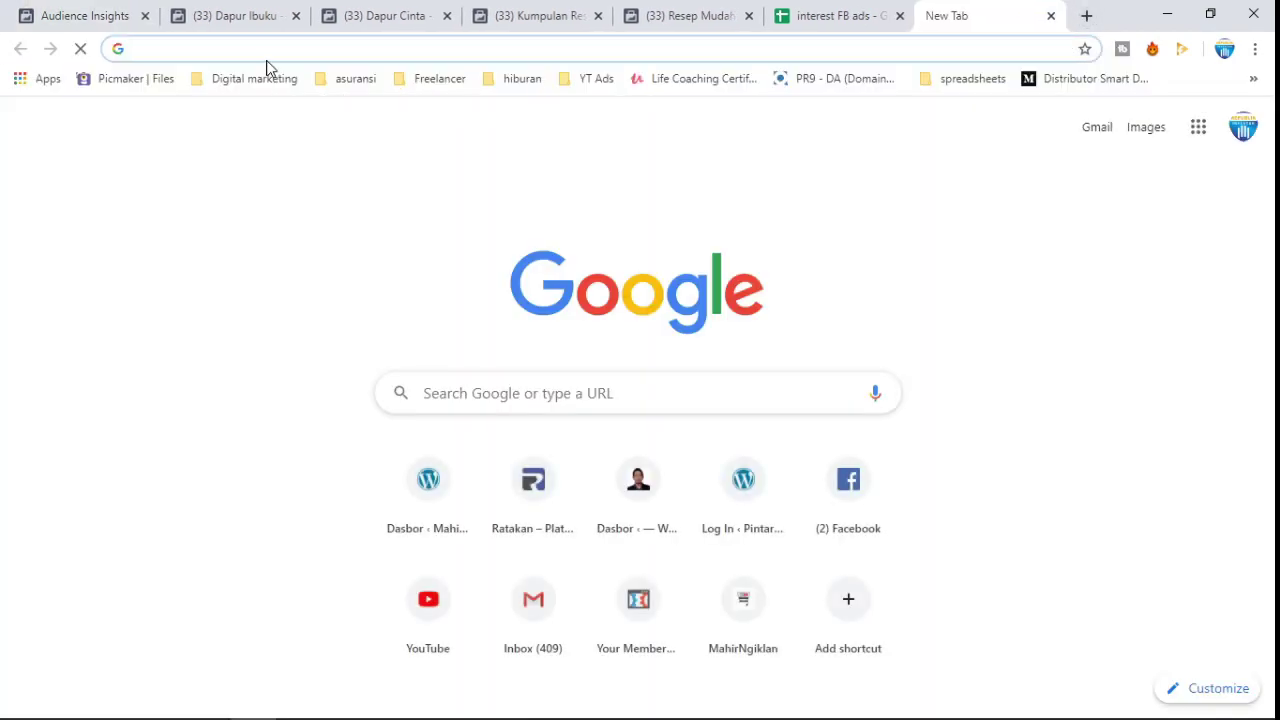
{"action": "type", "text": "res"}
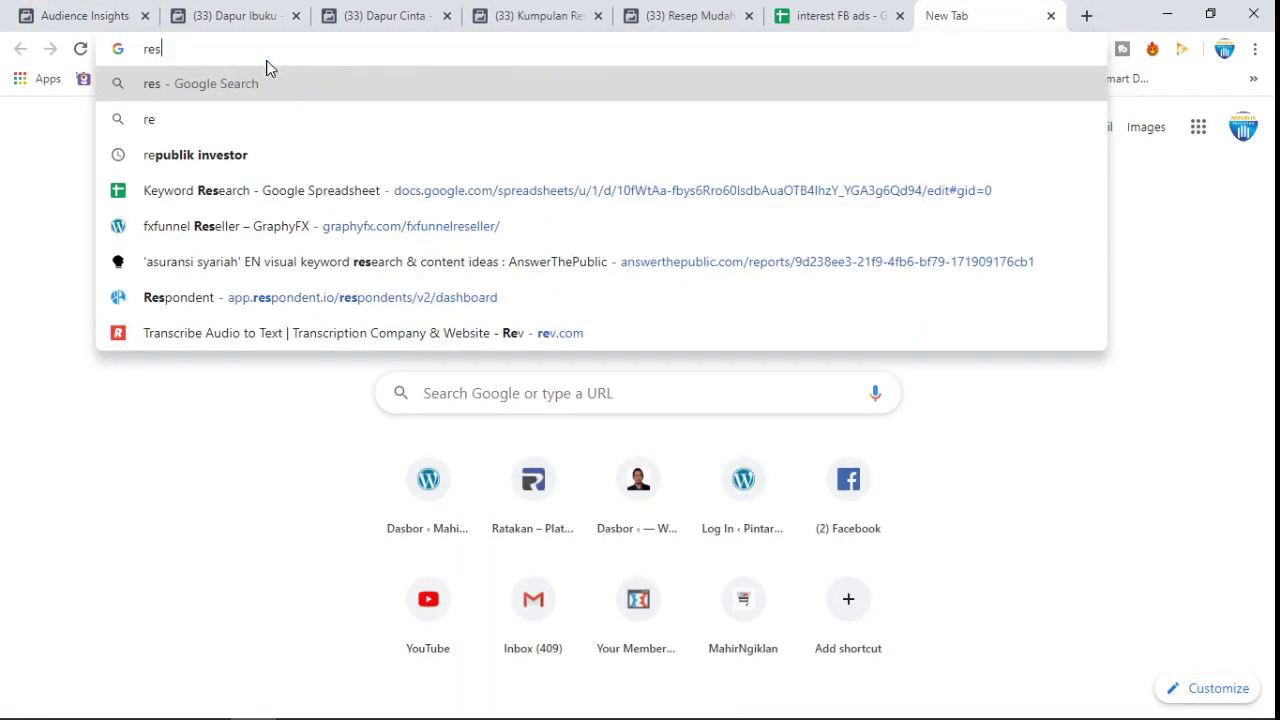
{"action": "type", "text": "ep sehat"}
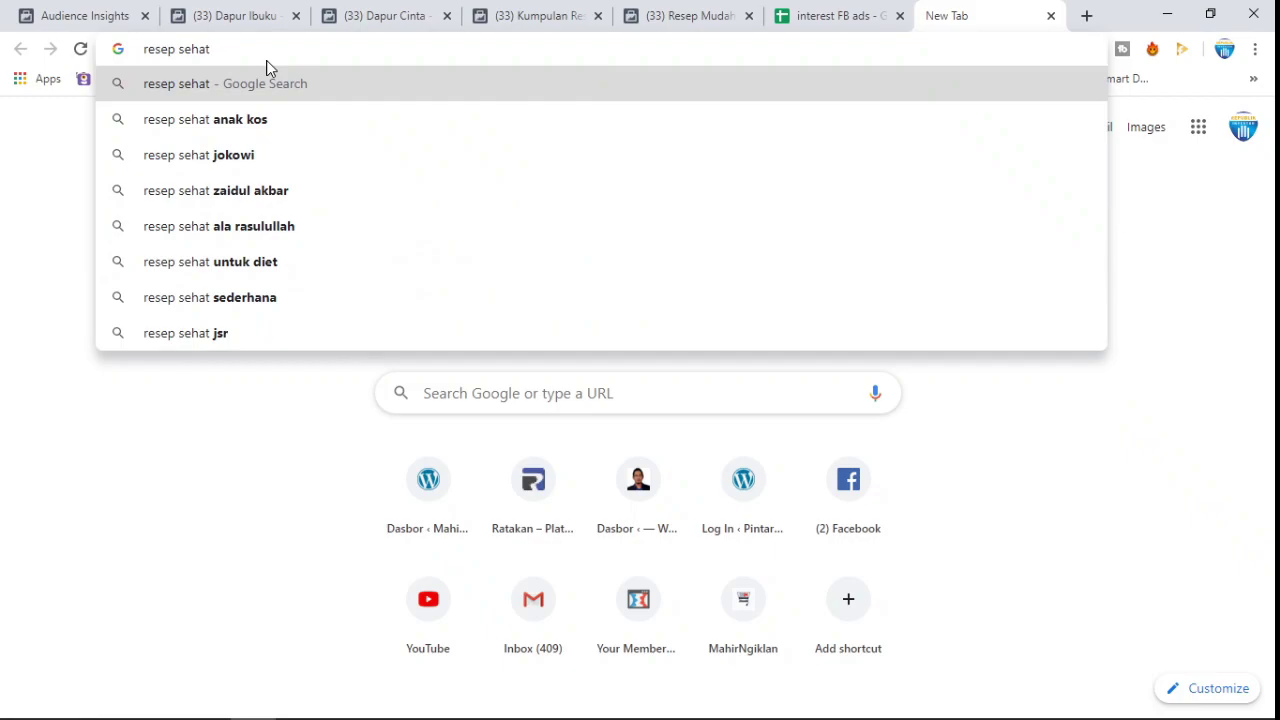
{"action": "key", "text": "Return"}
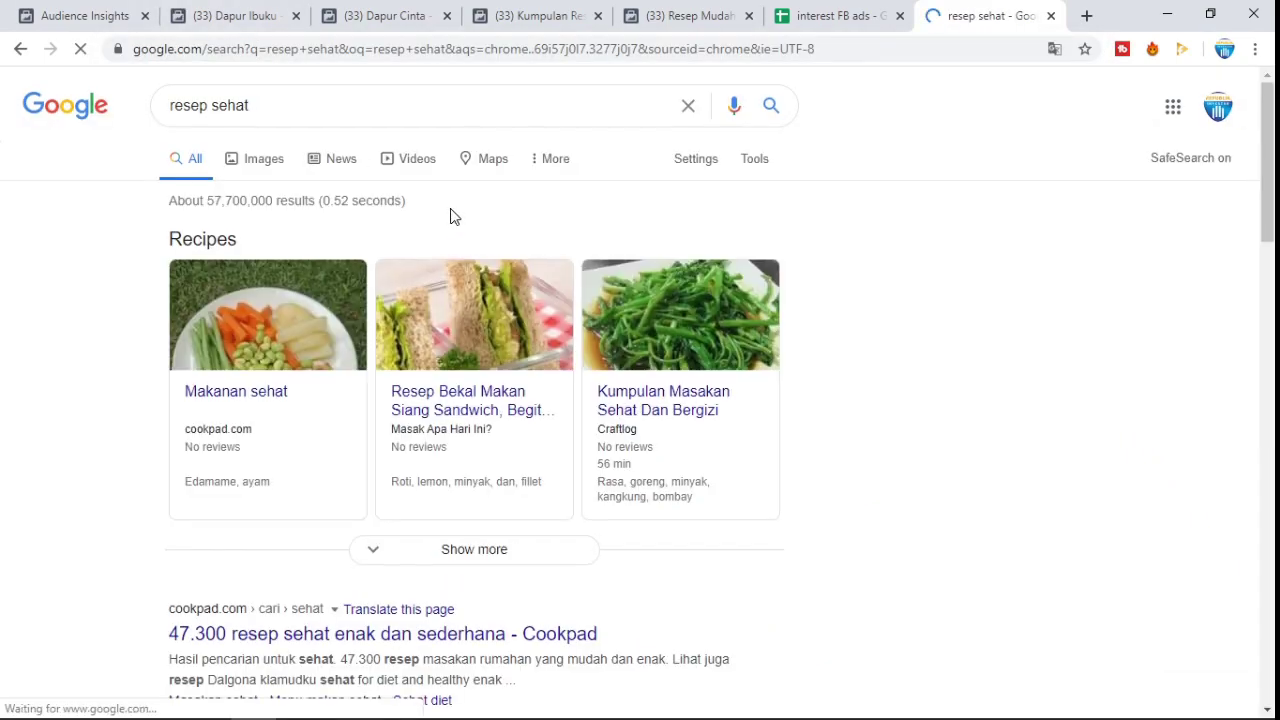
{"action": "scroll", "coordinate": [450, 216], "scroll_direction": "down", "scroll_amount": 2}
{"action": "scroll", "coordinate": [450, 216], "scroll_direction": "down", "scroll_amount": 2}
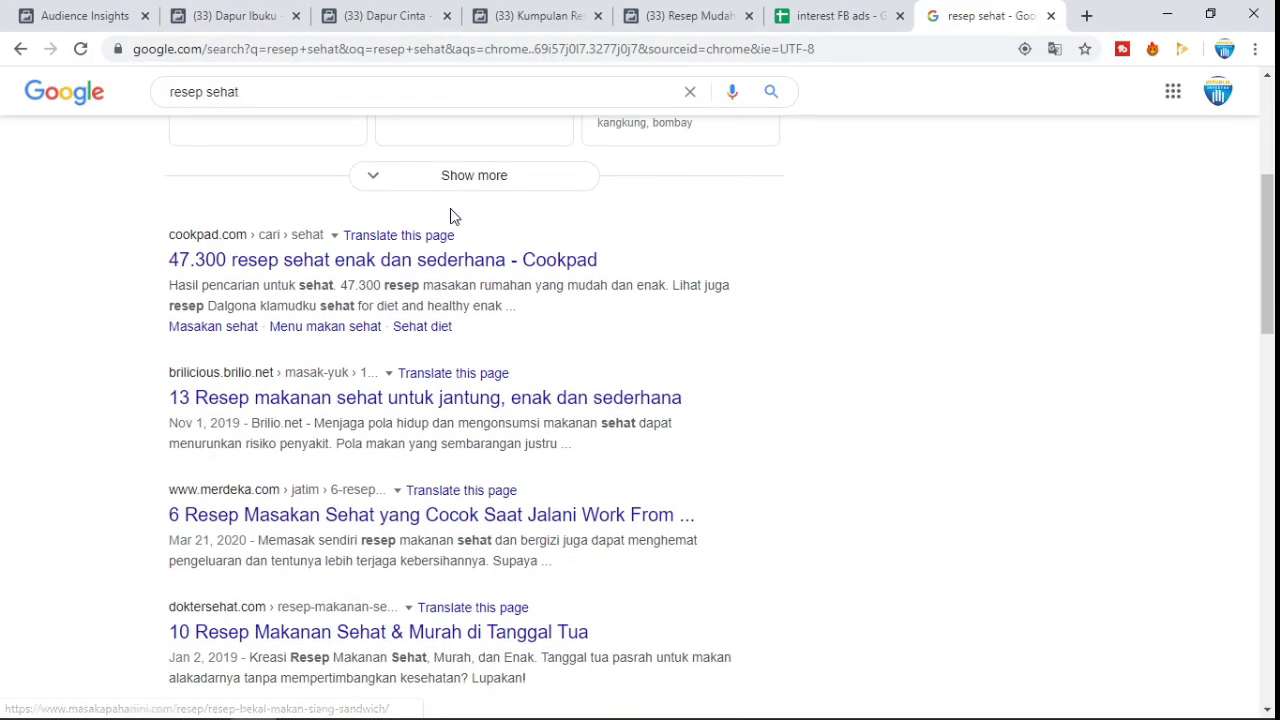
{"action": "scroll", "coordinate": [450, 216], "scroll_direction": "down", "scroll_amount": 15}
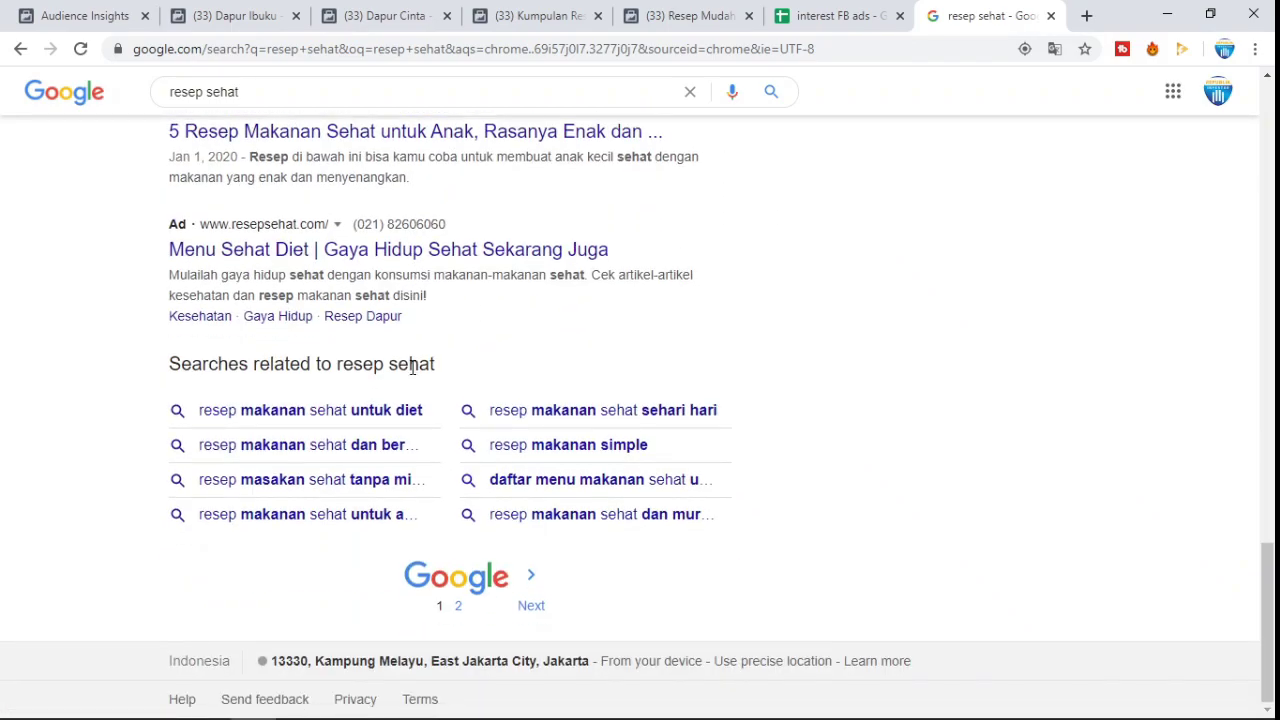
- Open the related search 'resep makanan sehat untuk diet' and review its recipe sites, including Cookpad
{"action": "left_click", "coordinate": [406, 413]}
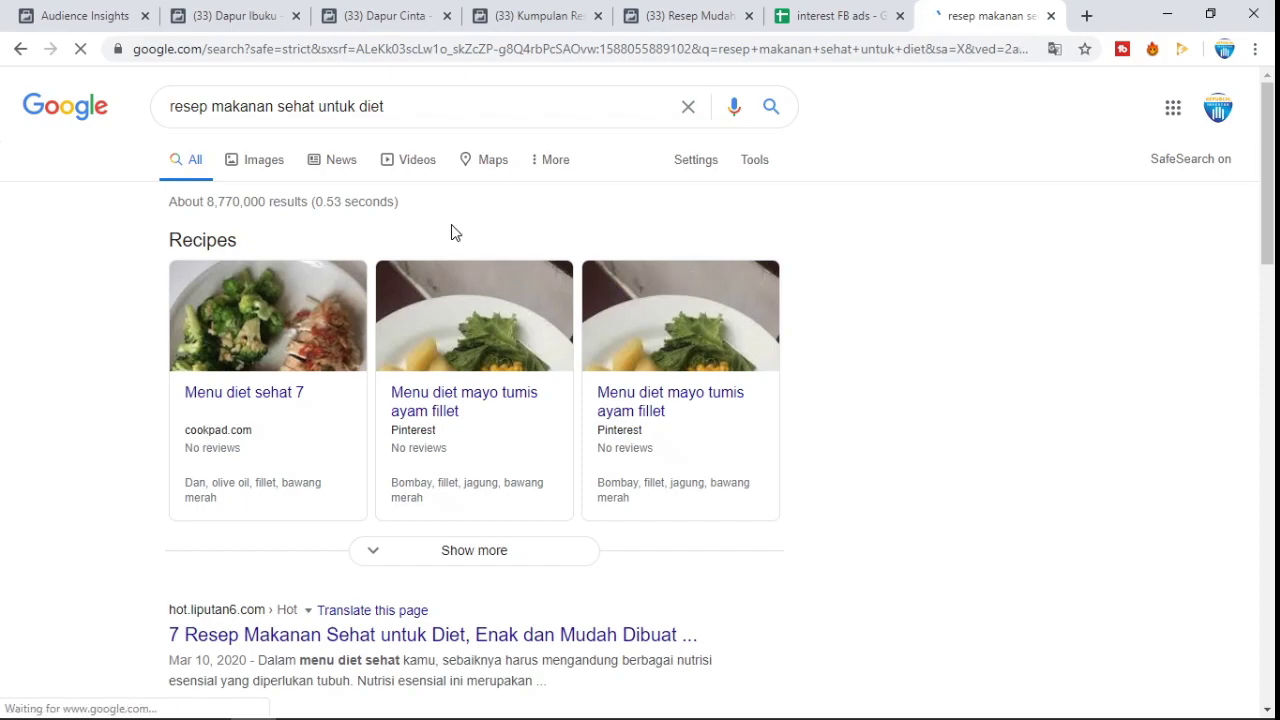
{"action": "scroll", "coordinate": [443, 229], "scroll_direction": "down", "scroll_amount": 3}
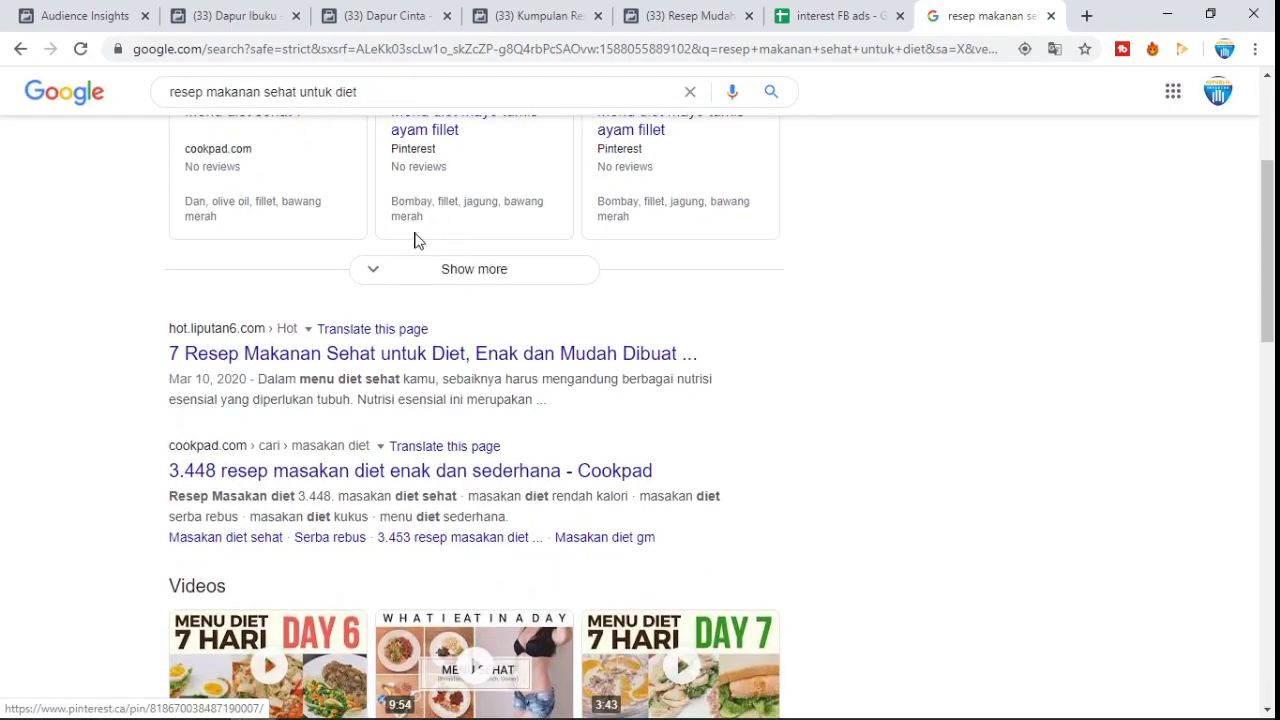
{"action": "scroll", "coordinate": [397, 257], "scroll_direction": "down", "scroll_amount": 2}
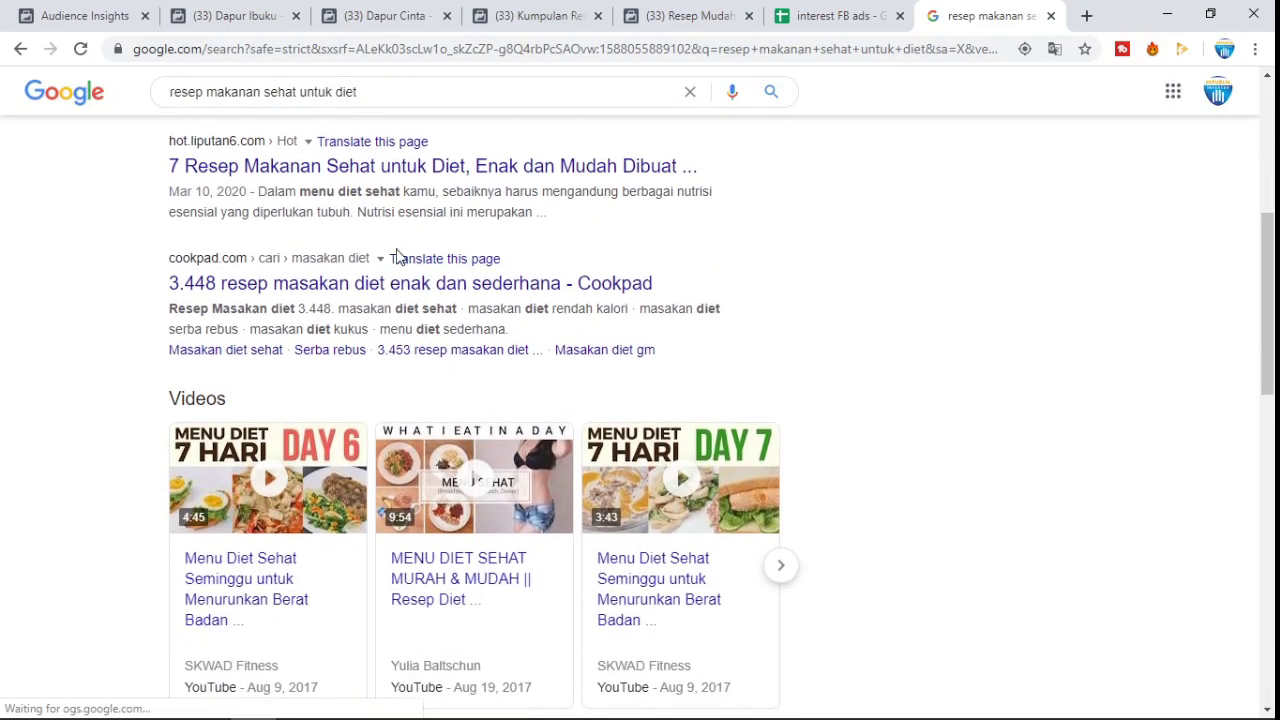
{"action": "left_click", "coordinate": [85, 15]}
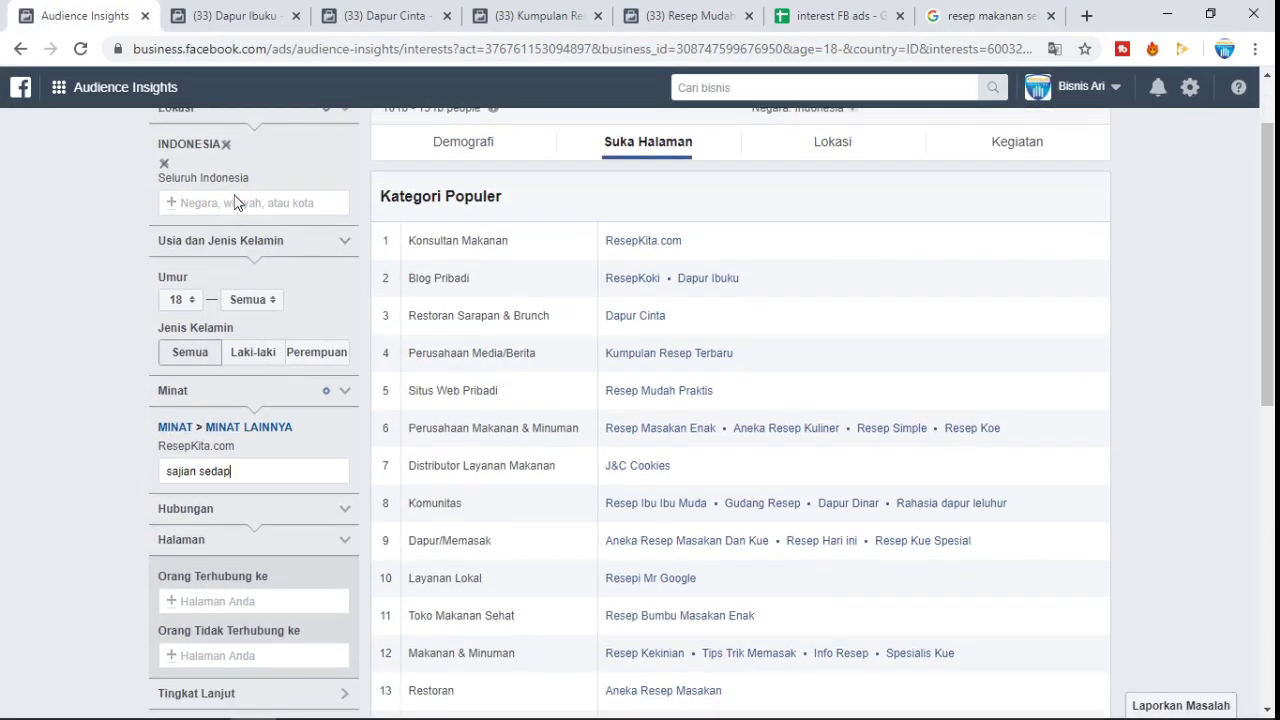
- Replace the 'sajian sedap' Minat text with 'cook' and add Cookpad as a second interest
{"action": "left_click_drag", "start_coordinate": [227, 471], "coordinate": [157, 469]}
{"action": "key", "text": "BackSpace"}
{"action": "type", "text": "cookpad"}
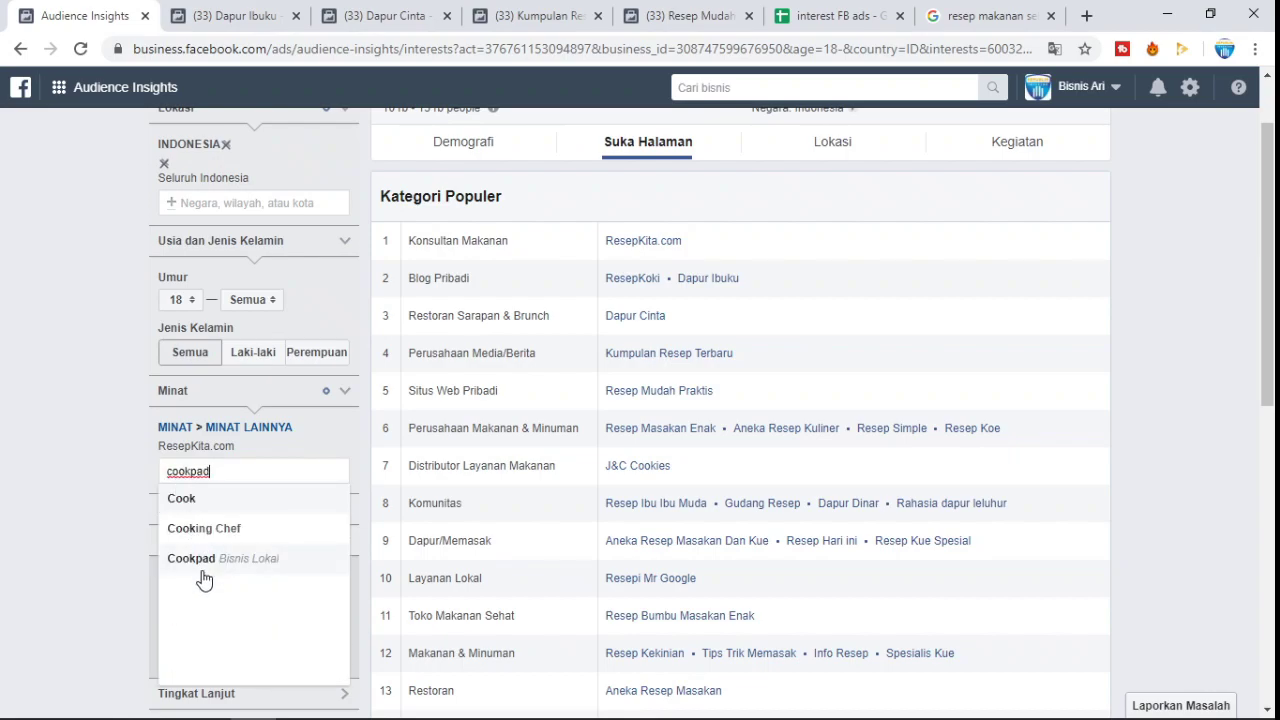
{"action": "left_click", "coordinate": [203, 566]}
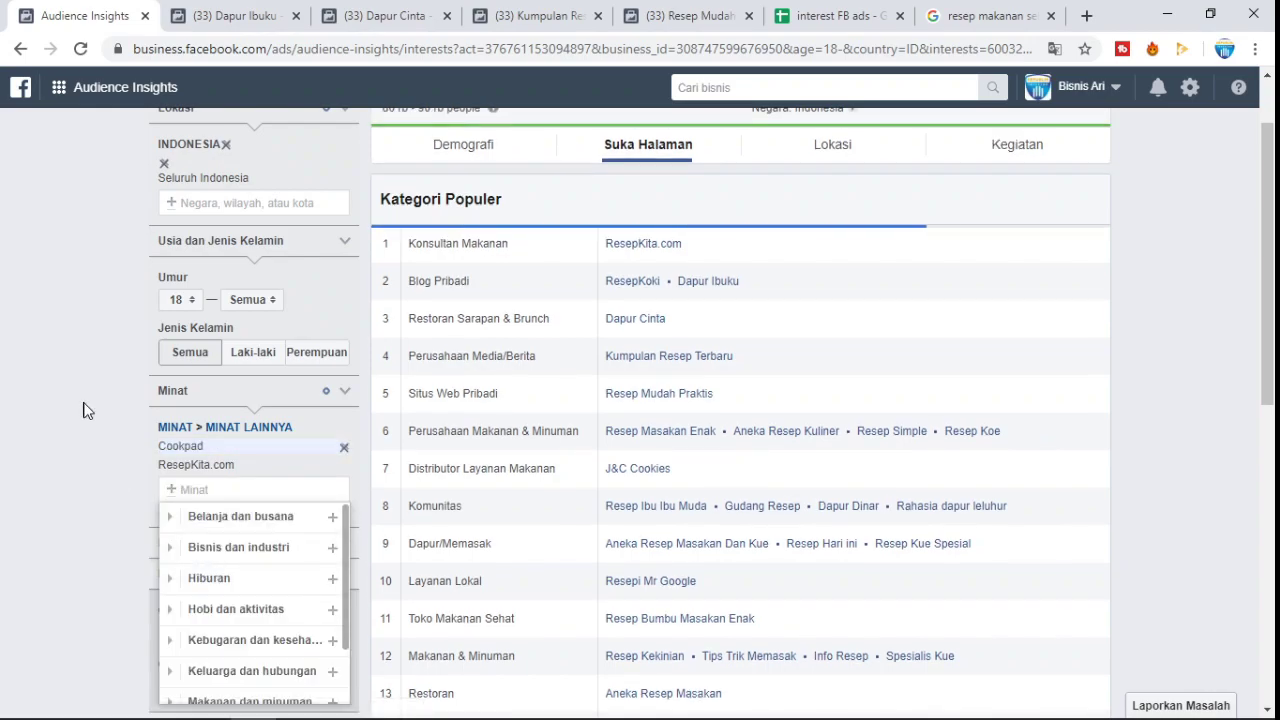
{"action": "left_click", "coordinate": [897, 9]}
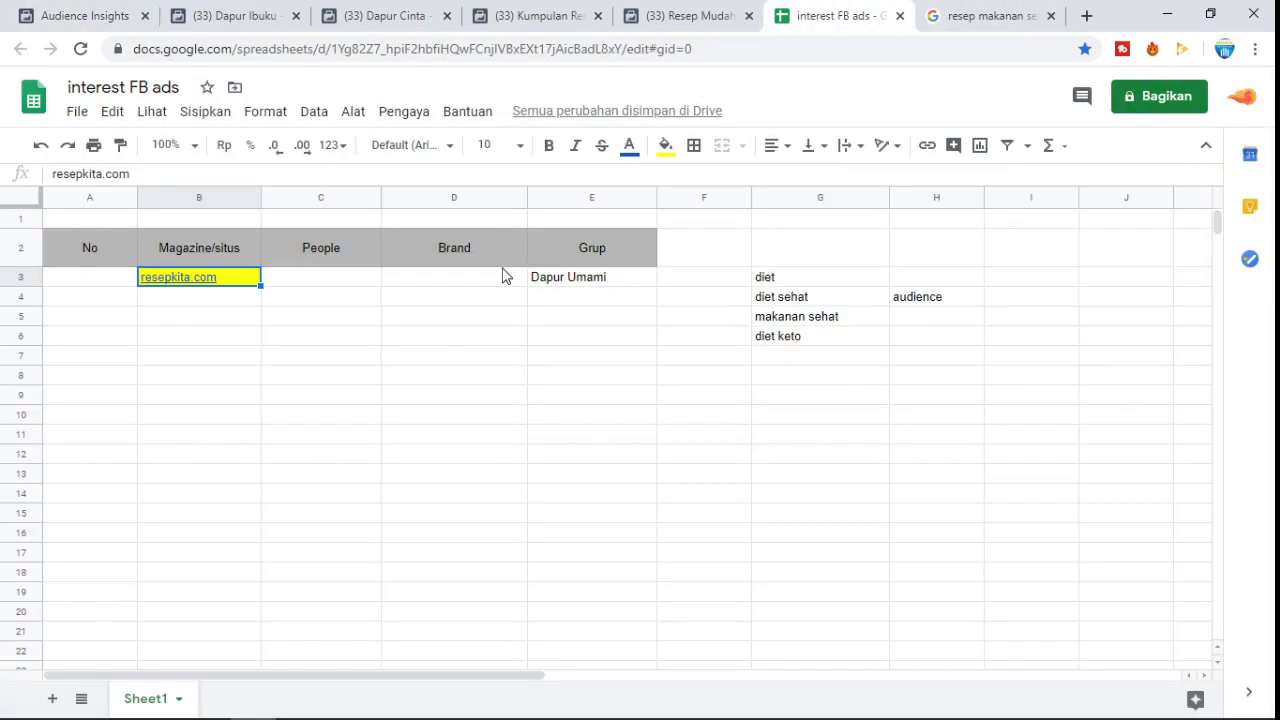
- Enter cookpad.com in sheet cell B4, then close the Minat list back in Audience Insights
{"action": "left_click", "coordinate": [226, 304]}
{"action": "type", "text": "cookpad.com"}
{"action": "key", "text": "Return"}
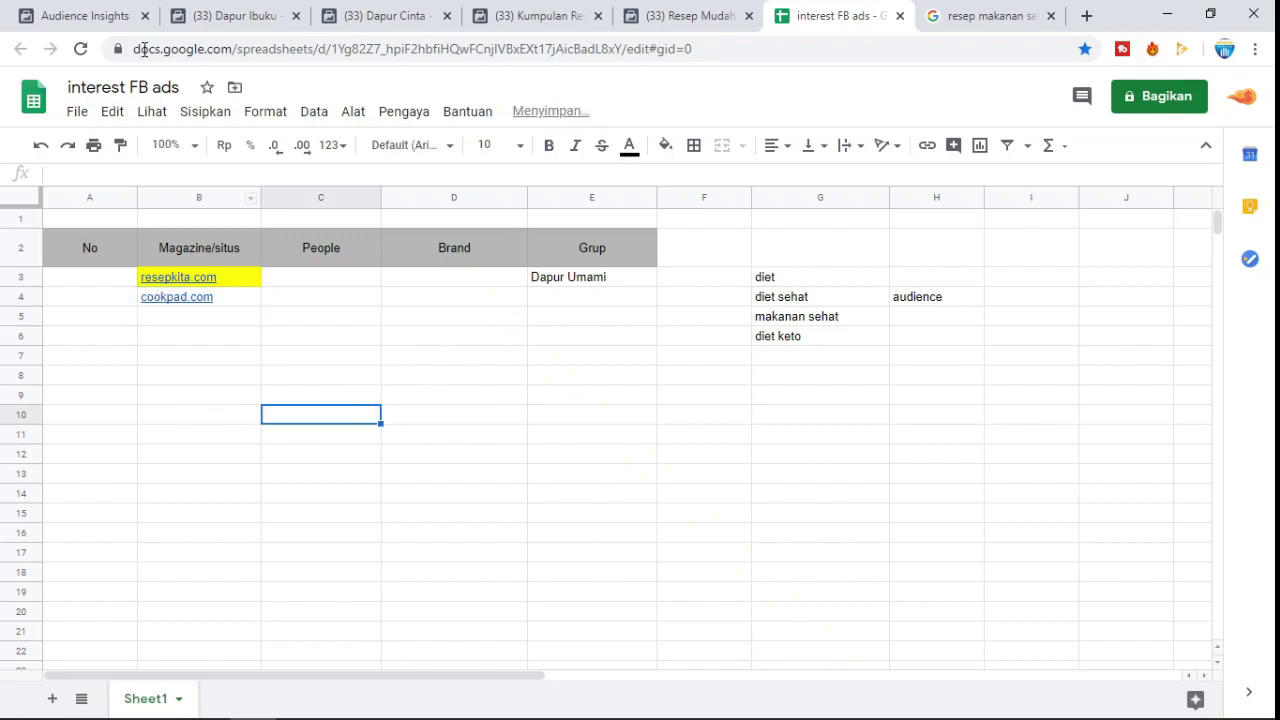
{"action": "left_click", "coordinate": [135, 16]}
{"action": "left_click", "coordinate": [71, 422]}
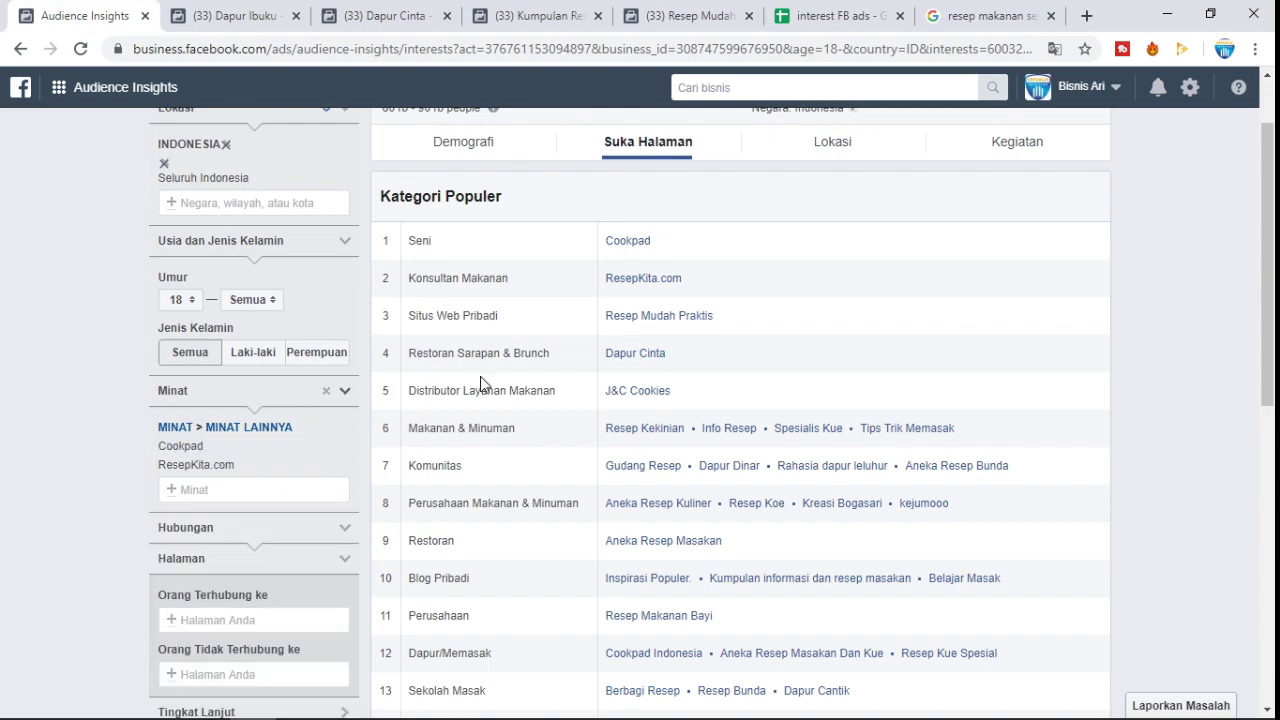
- Scroll through the 'resep makanan sehat untuk diet' Google results again
{"action": "left_click", "coordinate": [990, 15]}
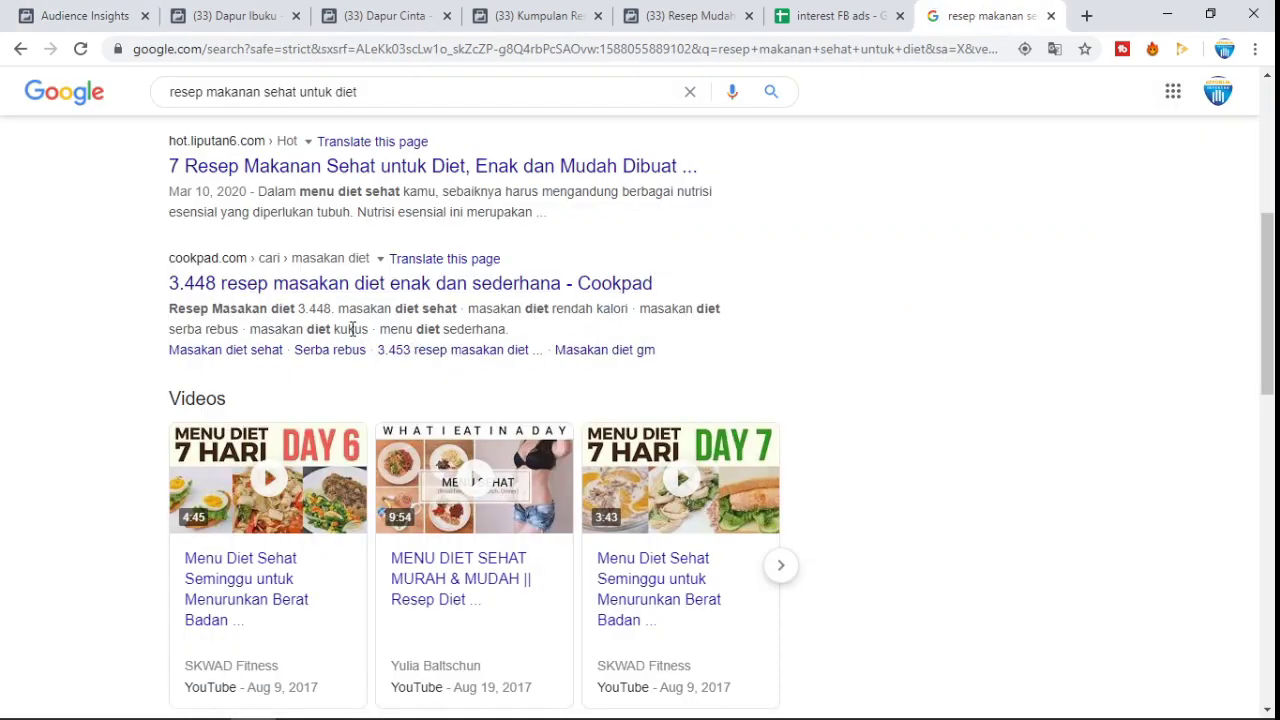
{"action": "scroll", "coordinate": [330, 270], "scroll_direction": "down", "scroll_amount": 3}
{"action": "scroll", "coordinate": [309, 277], "scroll_direction": "down", "scroll_amount": 1}
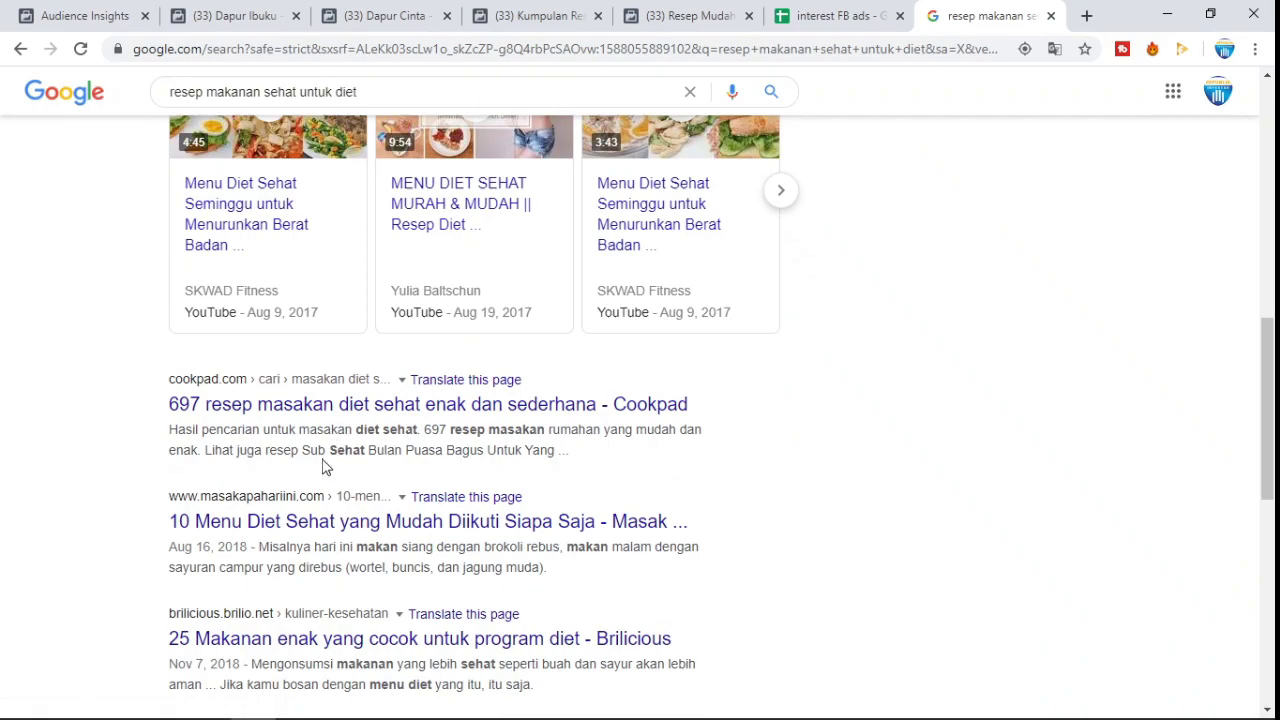
{"action": "scroll", "coordinate": [322, 478], "scroll_direction": "down", "scroll_amount": 2}
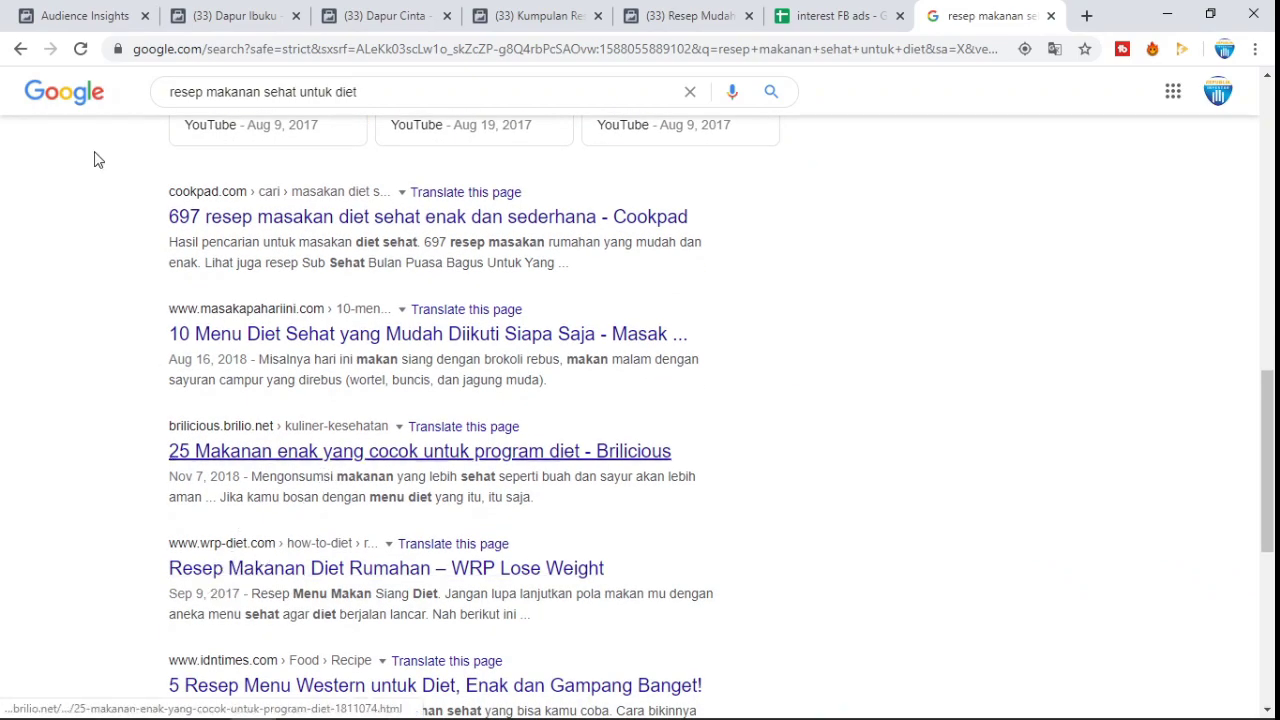
- Try 'wrp' in the Minat box, clear it unadded, and return to the top of the Google results
{"action": "left_click", "coordinate": [85, 16]}
{"action": "scroll", "coordinate": [208, 470], "scroll_direction": "down", "scroll_amount": 1}
{"action": "left_click", "coordinate": [226, 397]}
{"action": "type", "text": "wr"}
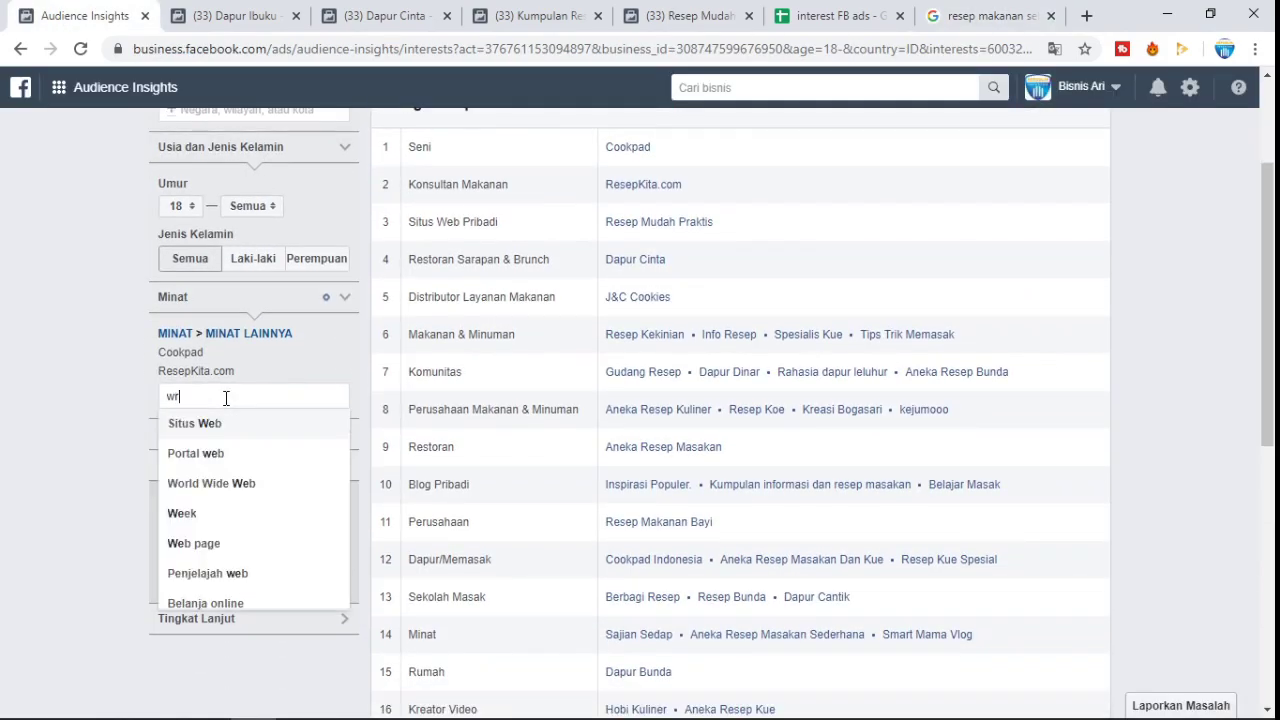
{"action": "type", "text": "p"}
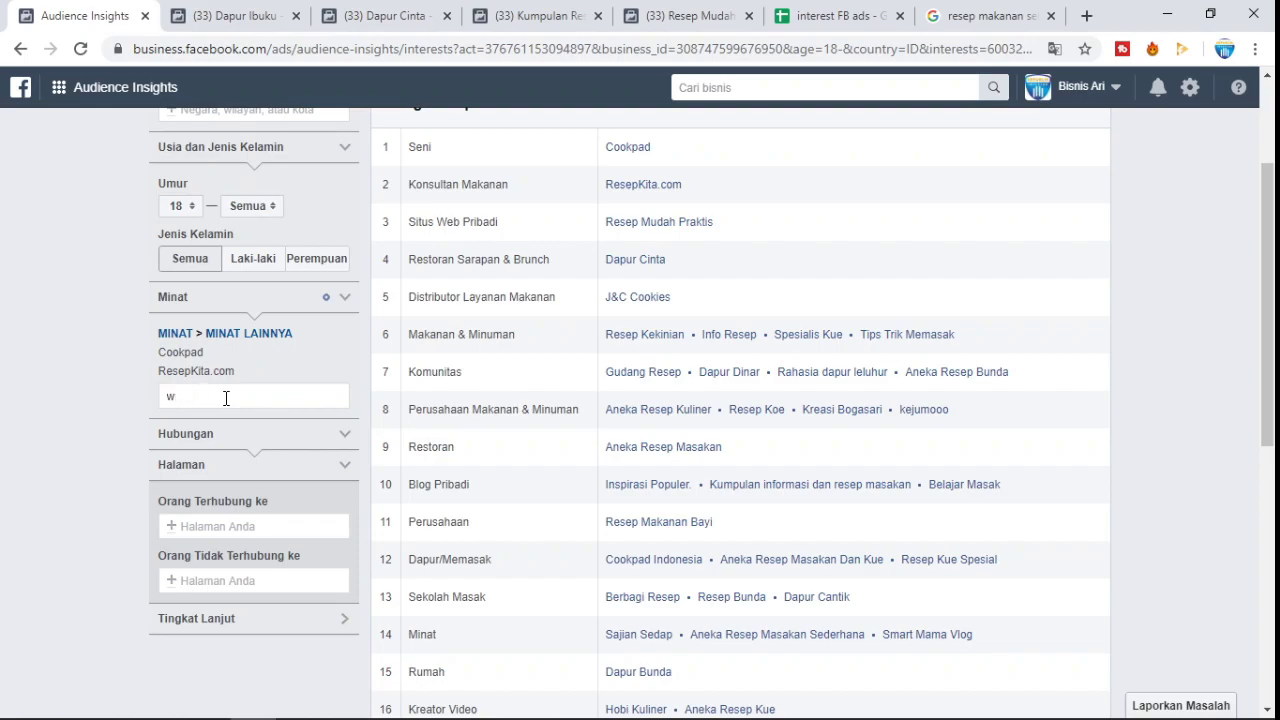
{"action": "left_click", "coordinate": [69, 403]}
{"action": "left_click", "coordinate": [990, 12]}
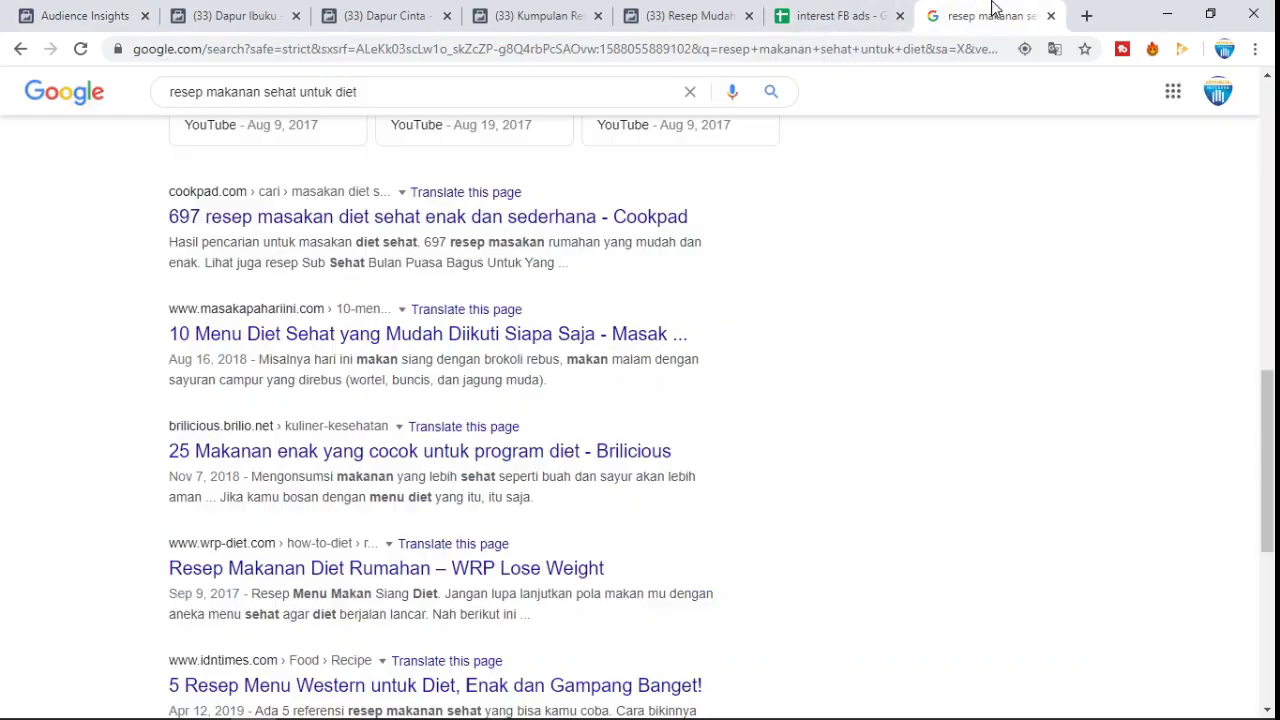
{"action": "scroll", "coordinate": [560, 300], "scroll_direction": "up", "scroll_amount": 5}
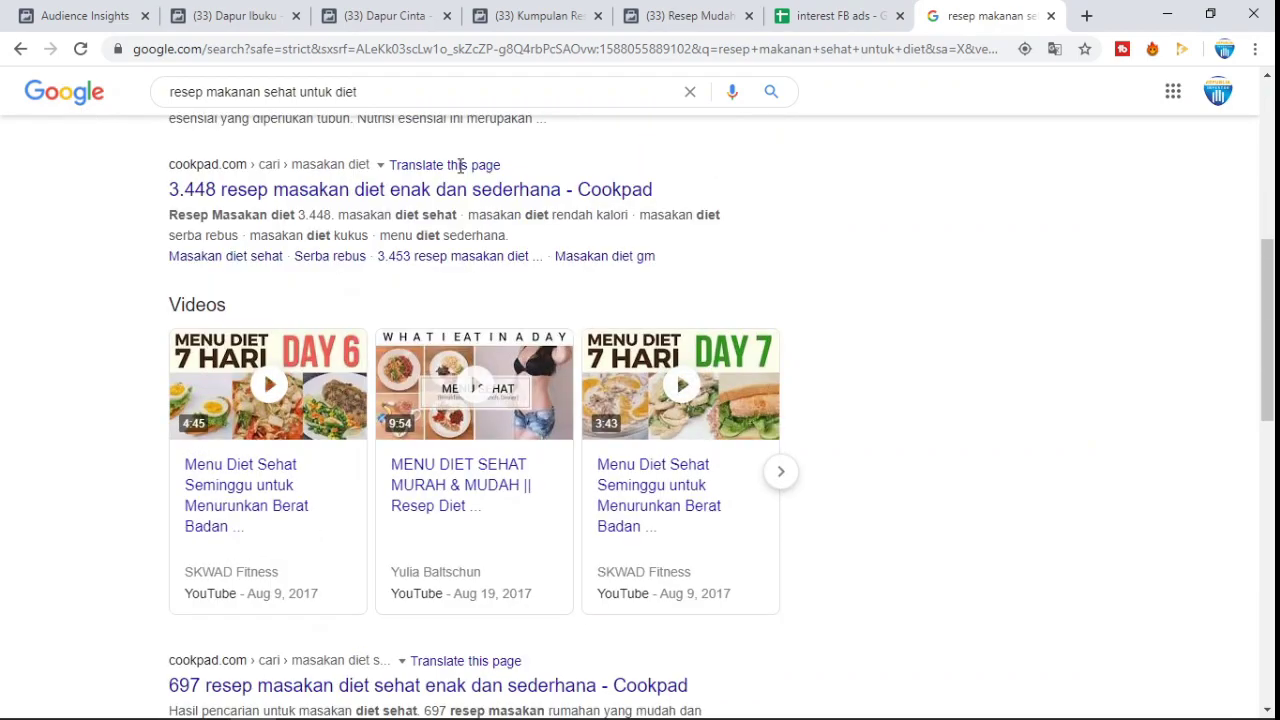
{"action": "scroll", "coordinate": [552, 289], "scroll_direction": "up", "scroll_amount": 3}
{"action": "scroll", "coordinate": [550, 289], "scroll_direction": "up", "scroll_amount": 3}
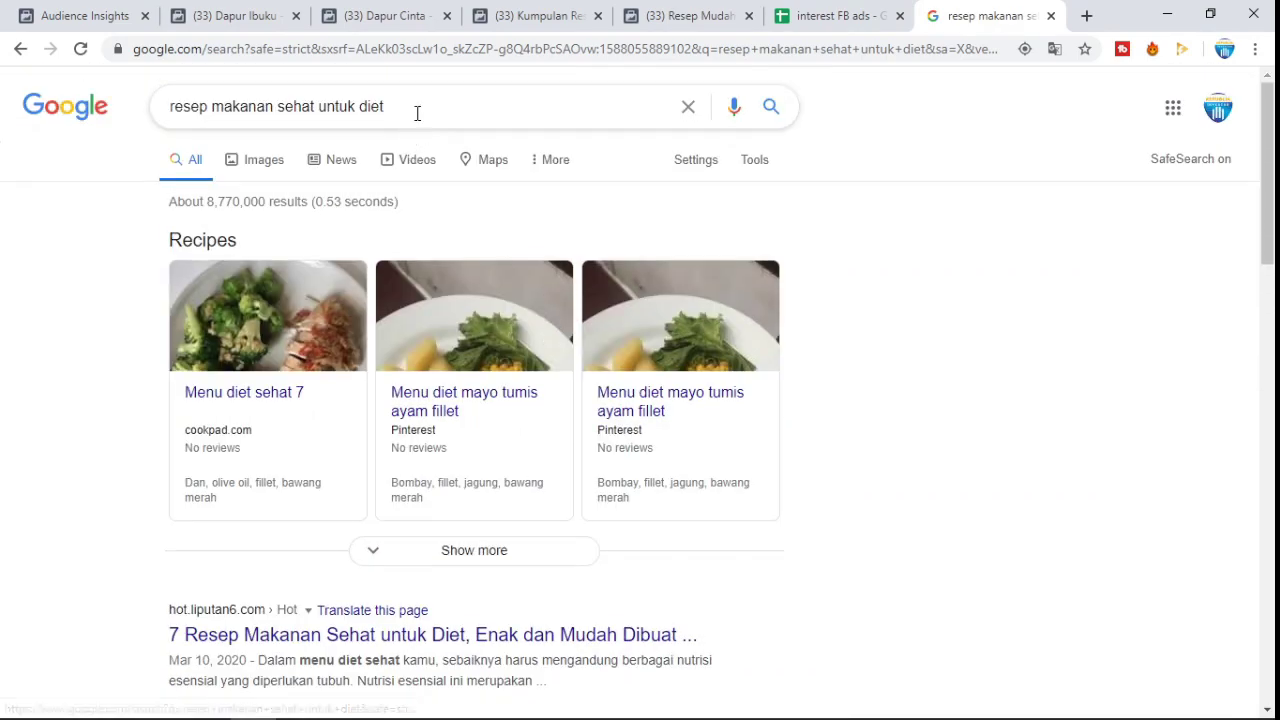
- Search Google for 'investasi saham wikipedia' and open the Saham Wikipedia result
{"action": "left_click_drag", "start_coordinate": [417, 110], "coordinate": [150, 138]}
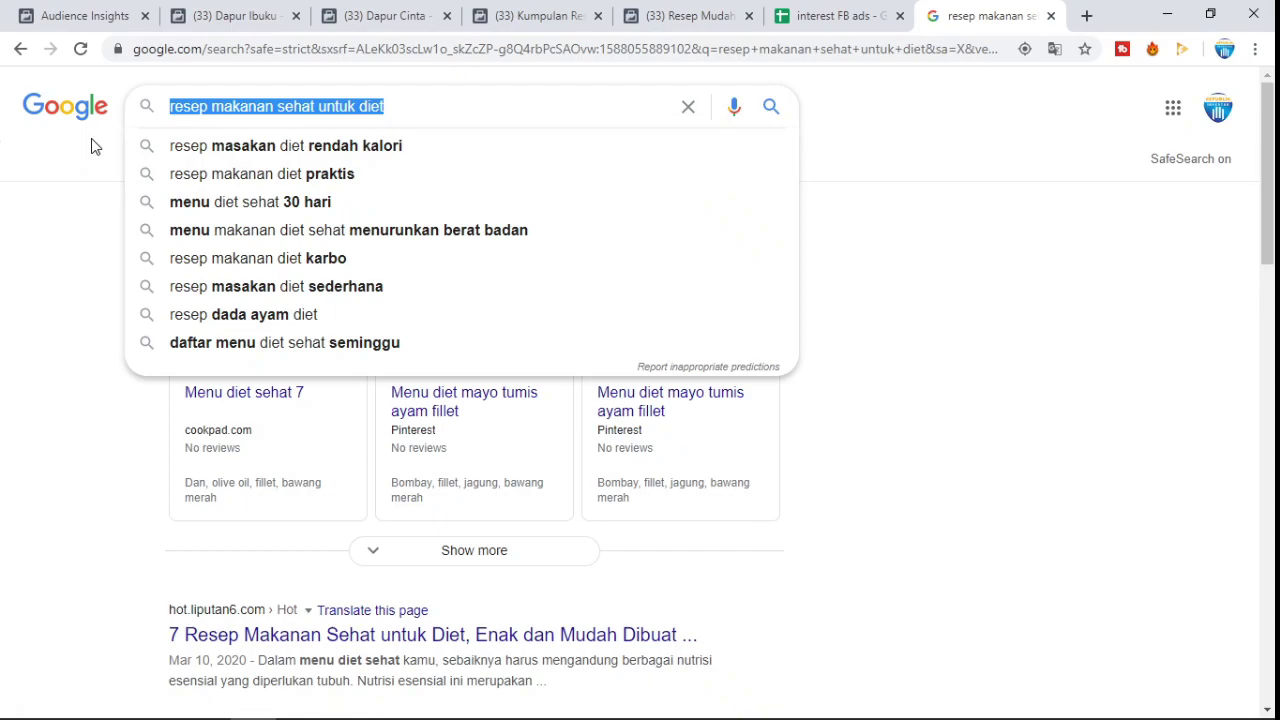
{"action": "type", "text": "tradi"}
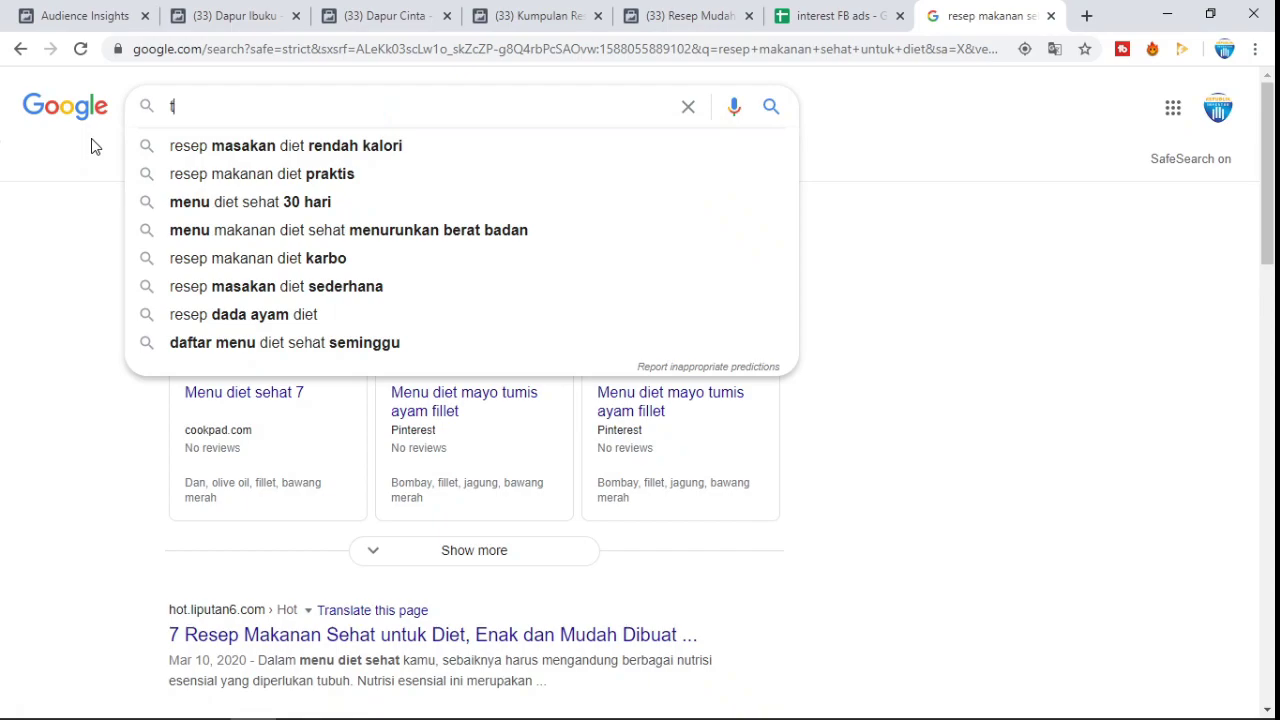
{"action": "key", "text": "BackSpace"}
{"action": "key", "text": "BackSpace"}
{"action": "key", "text": "BackSpace"}
{"action": "key", "text": "BackSpace"}
{"action": "key", "text": "BackSpace"}
{"action": "type", "text": "in"}
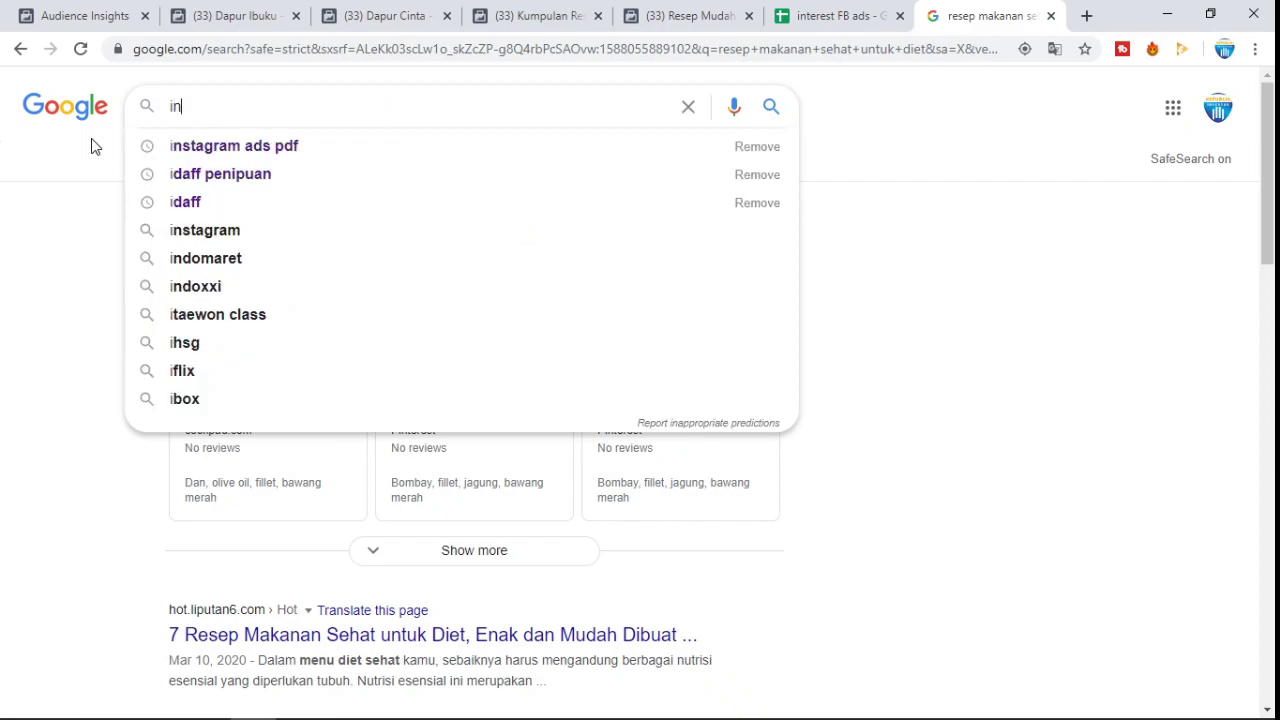
{"action": "type", "text": "vestasi saham wiki"}
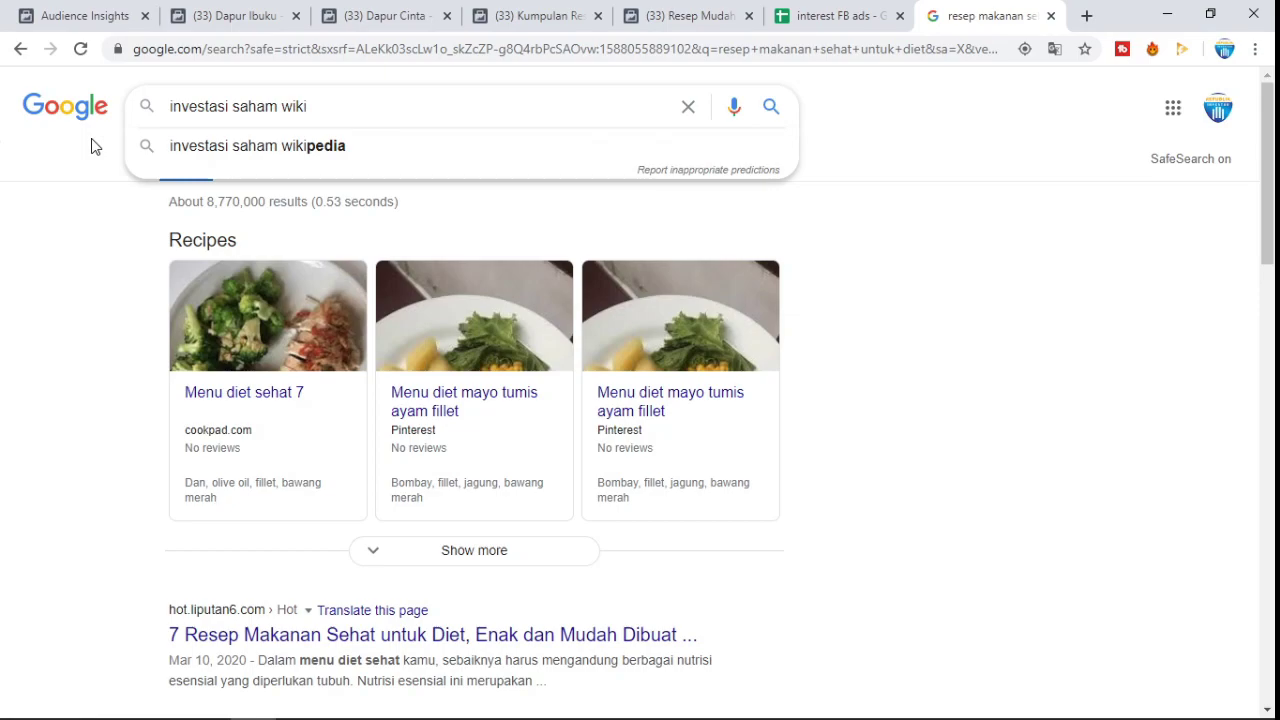
{"action": "key", "text": "Down"}
{"action": "key", "text": "Return"}
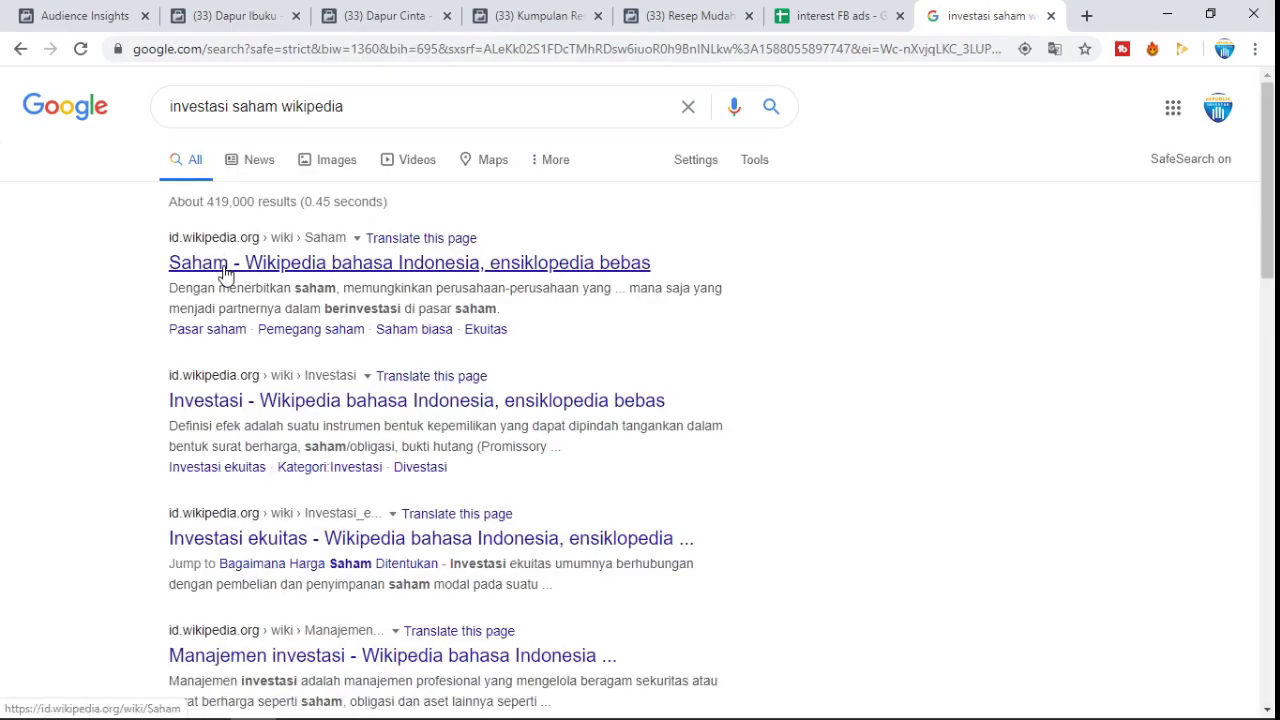
{"action": "left_click", "coordinate": [224, 266]}
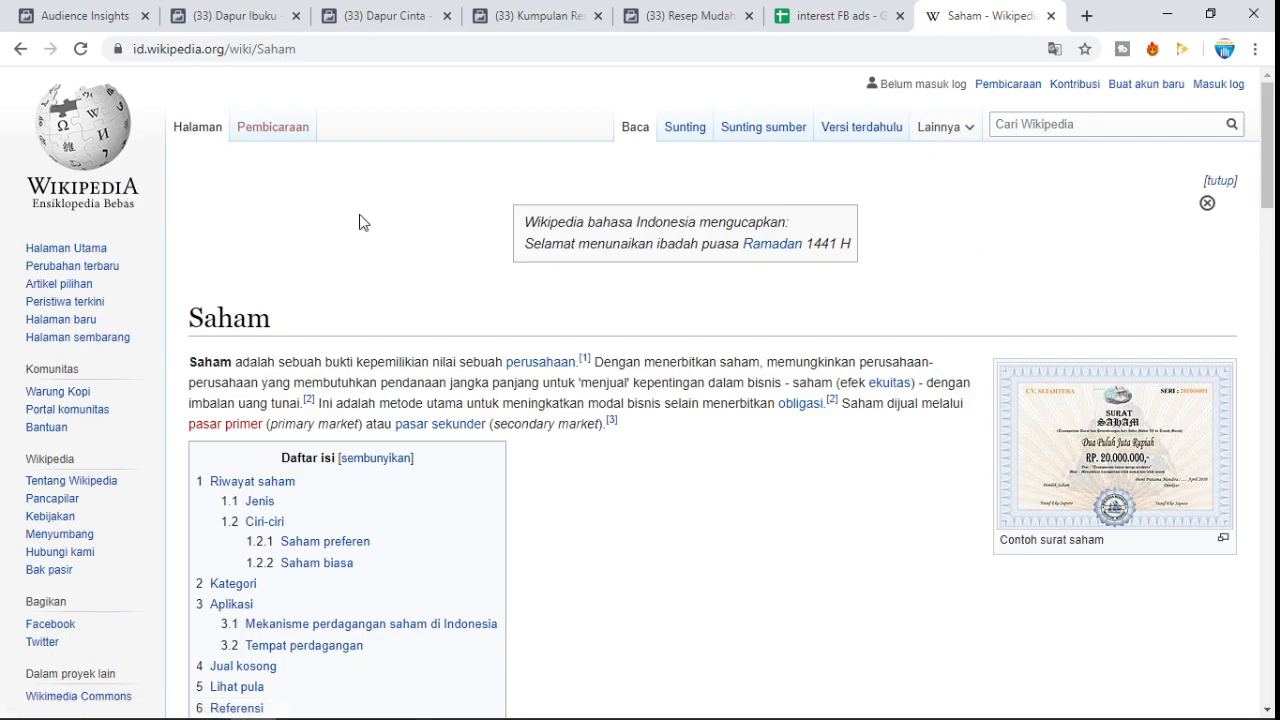
- Scroll the Saham article to Pranala luar and select the author's full name beside Third Avenue Value Fund
{"action": "scroll", "coordinate": [484, 301], "scroll_direction": "down", "scroll_amount": 20}
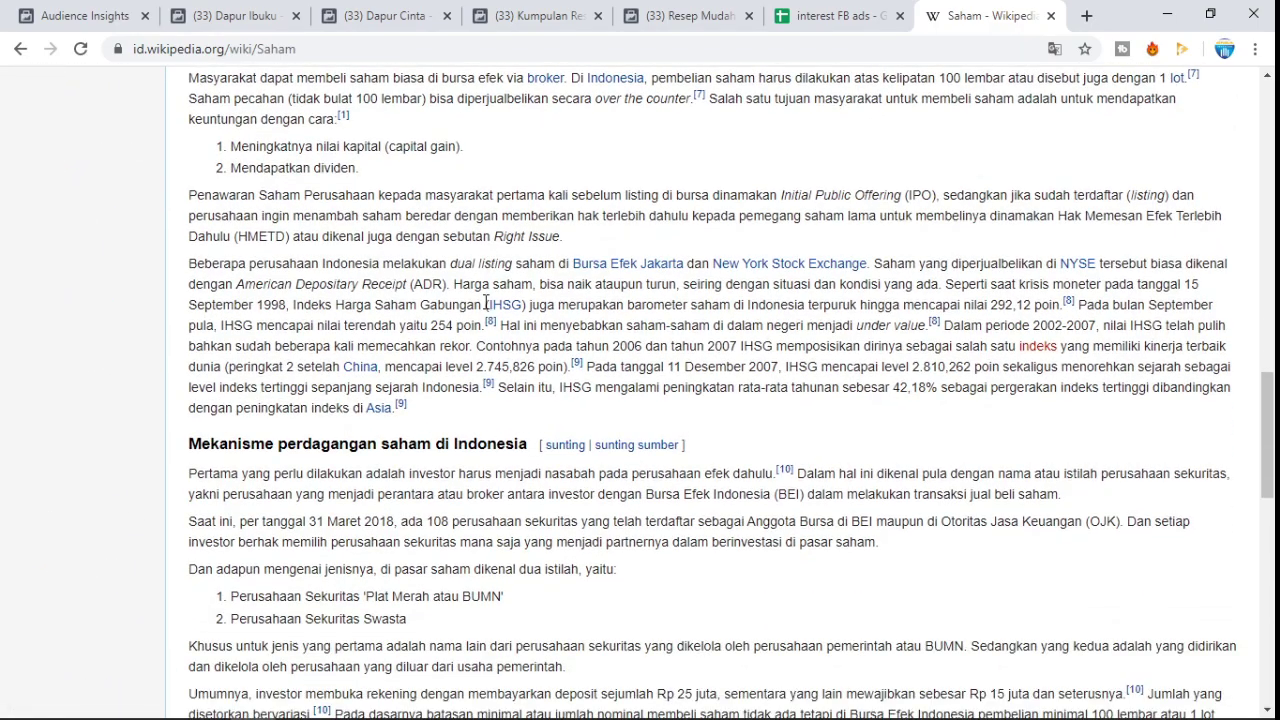
{"action": "scroll", "coordinate": [486, 302], "scroll_direction": "down", "scroll_amount": 2}
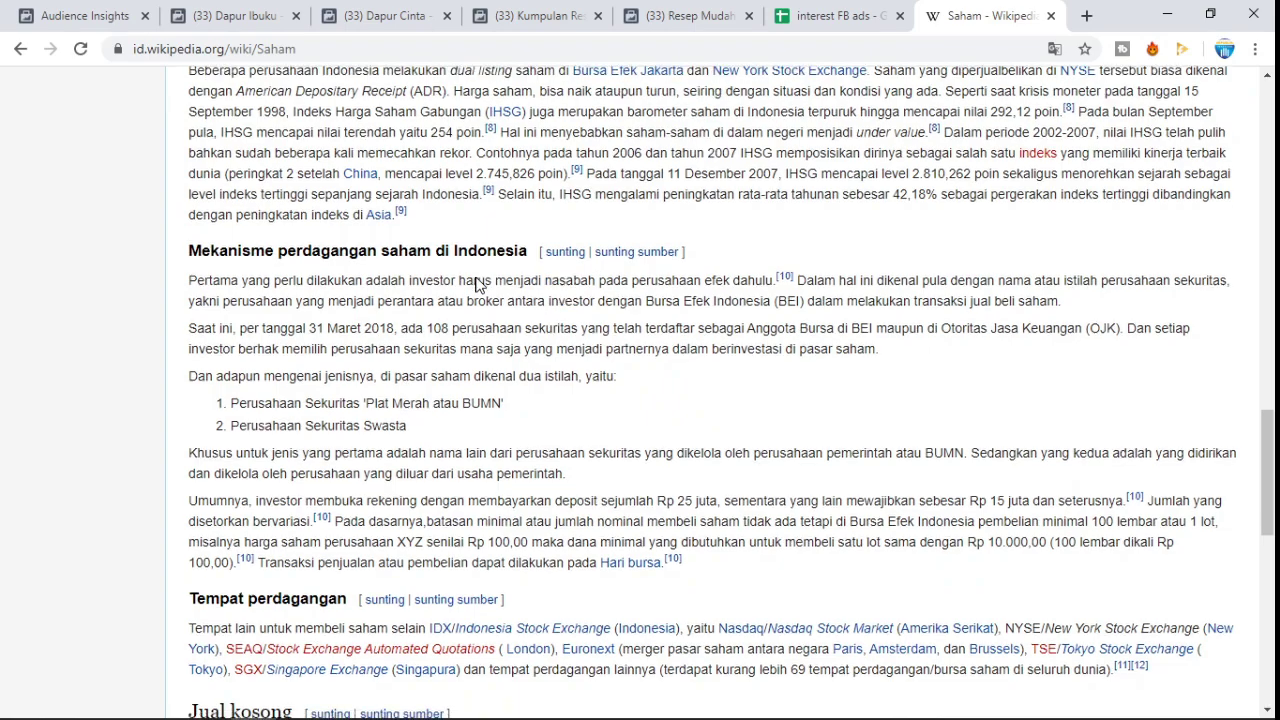
{"action": "scroll", "coordinate": [486, 302], "scroll_direction": "down", "scroll_amount": 10}
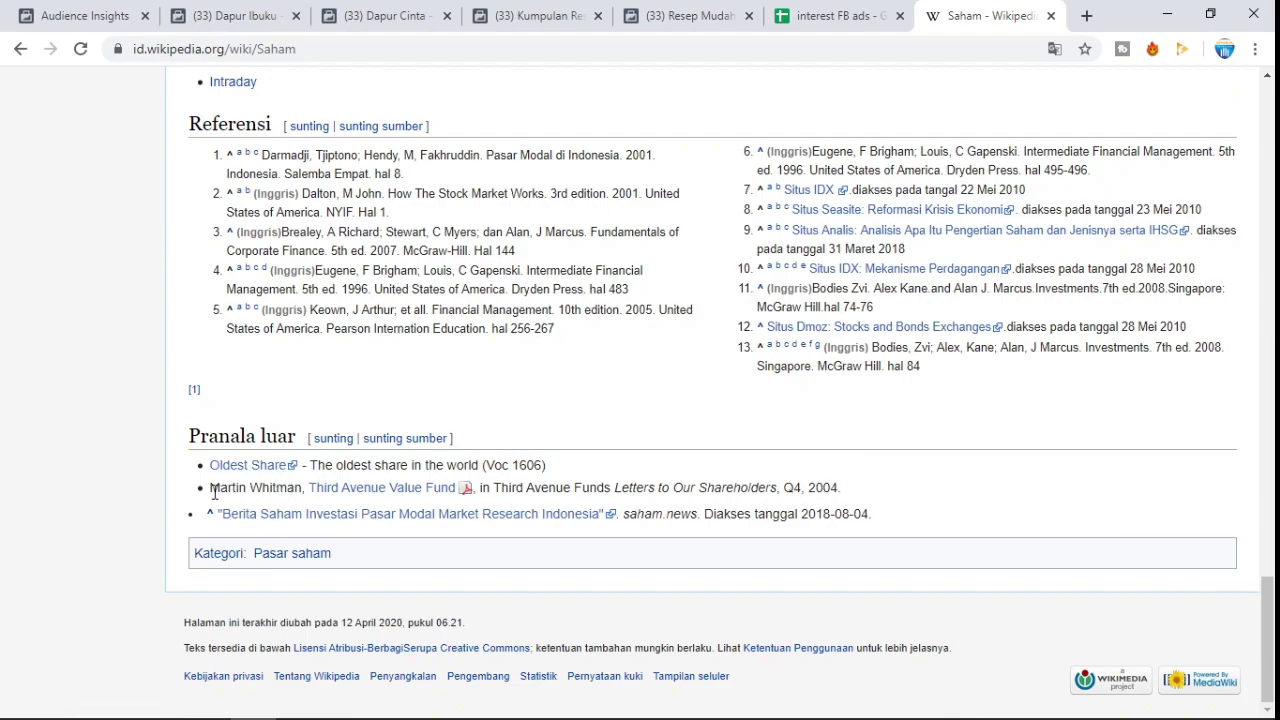
{"action": "left_click_drag", "start_coordinate": [245, 490], "coordinate": [298, 490]}
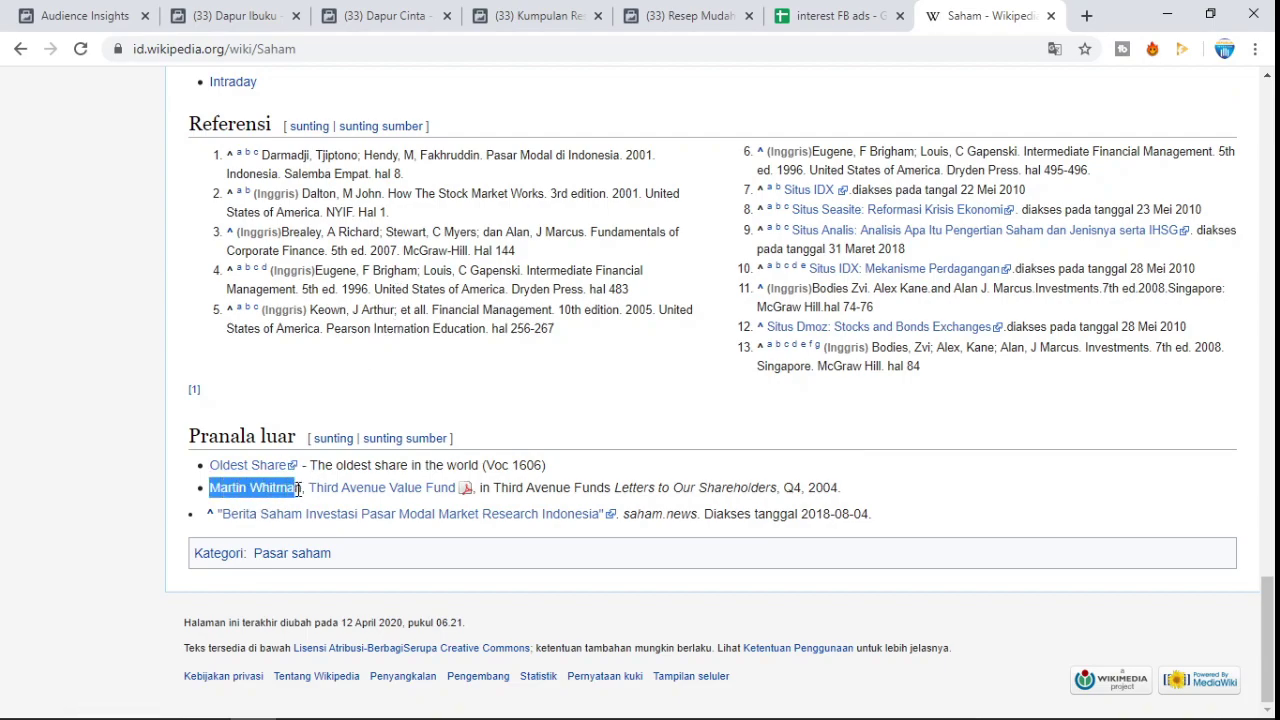
{"action": "left_click", "coordinate": [228, 489]}
{"action": "left_click_drag", "start_coordinate": [214, 489], "coordinate": [303, 492]}
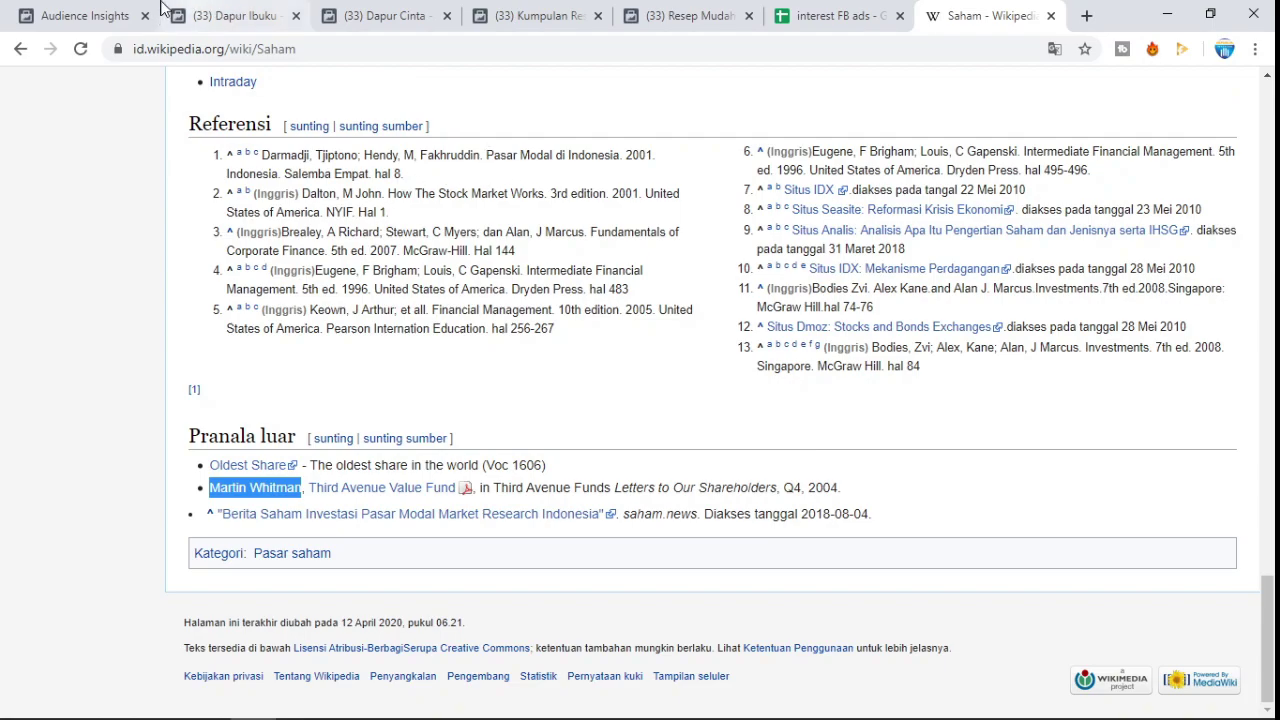
{"action": "left_click", "coordinate": [85, 15]}
- Enter the author's name in the Audience Insights interest box, checking its spelling against the article
{"action": "left_click", "coordinate": [230, 394]}
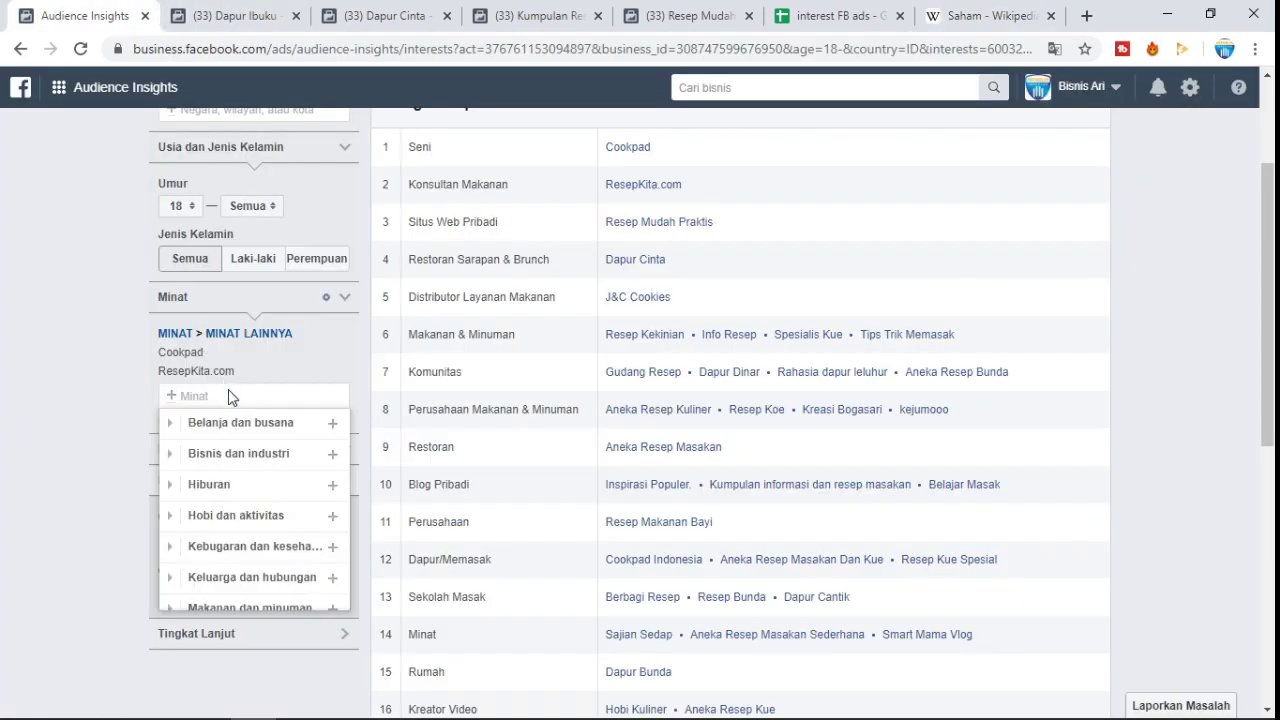
{"action": "type", "text": "martin wi"}
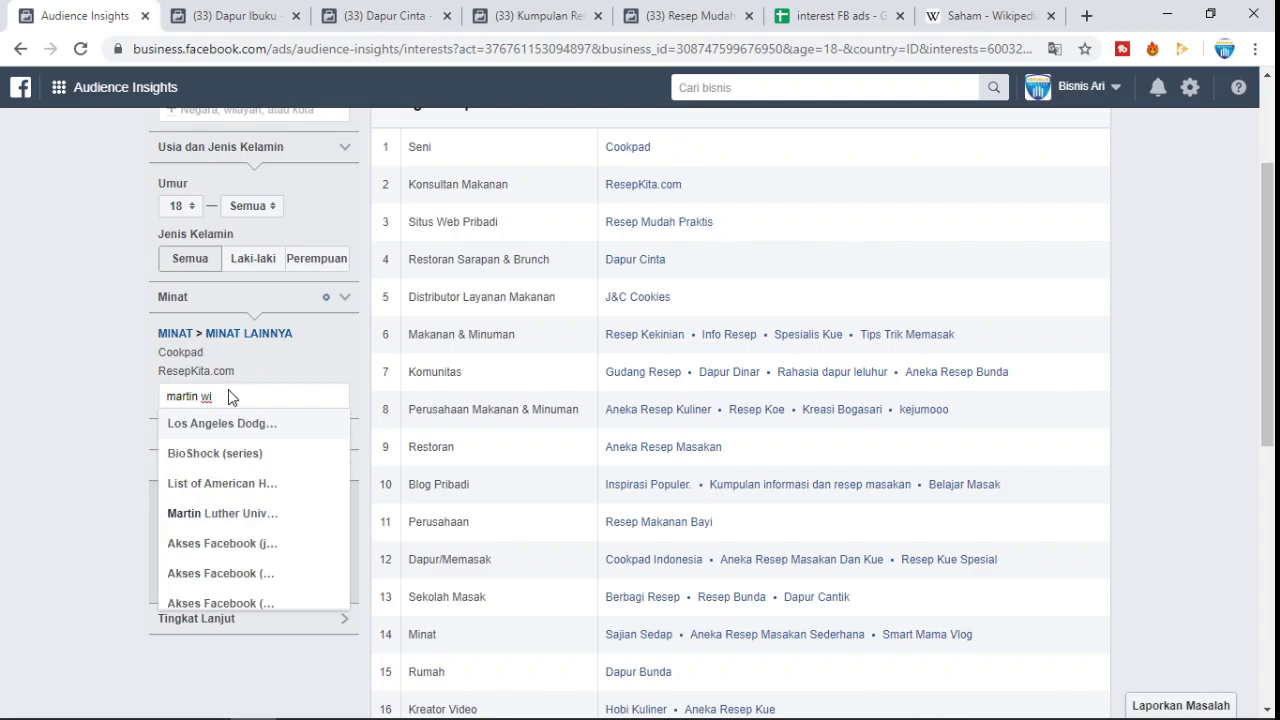
{"action": "left_click", "coordinate": [980, 14]}
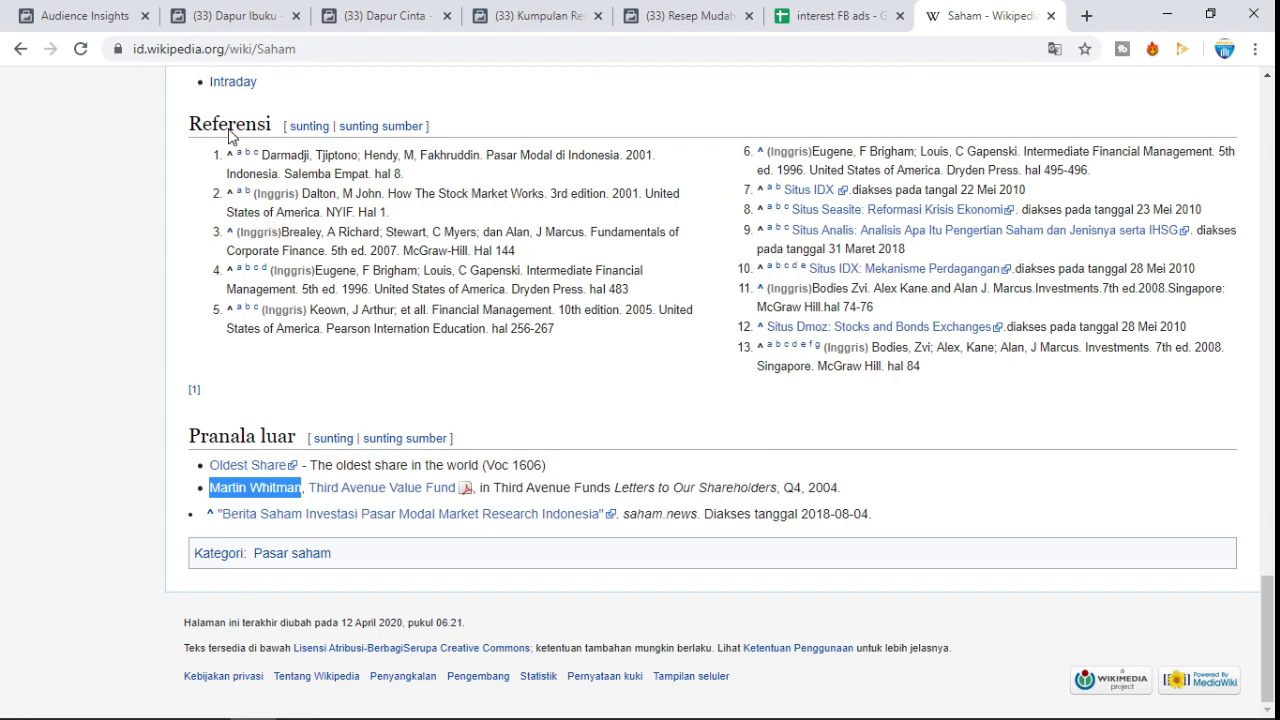
{"action": "left_click", "coordinate": [95, 15]}
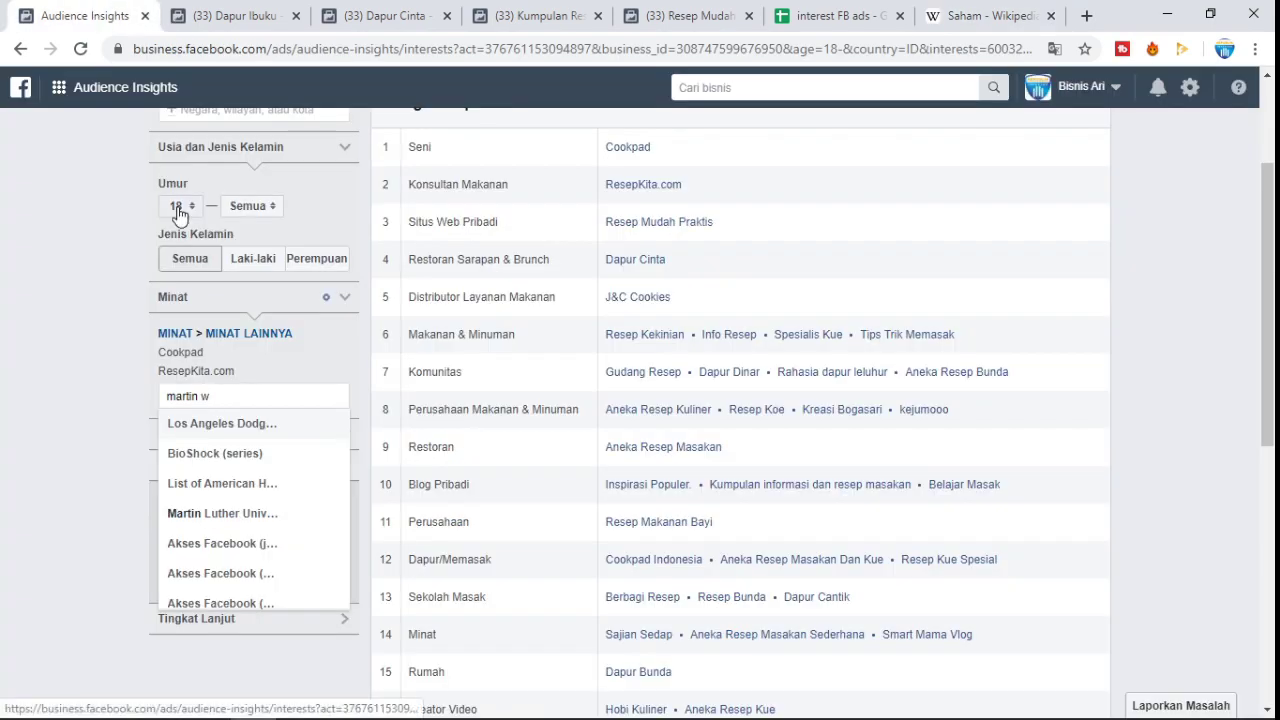
{"action": "type", "text": "hit"}
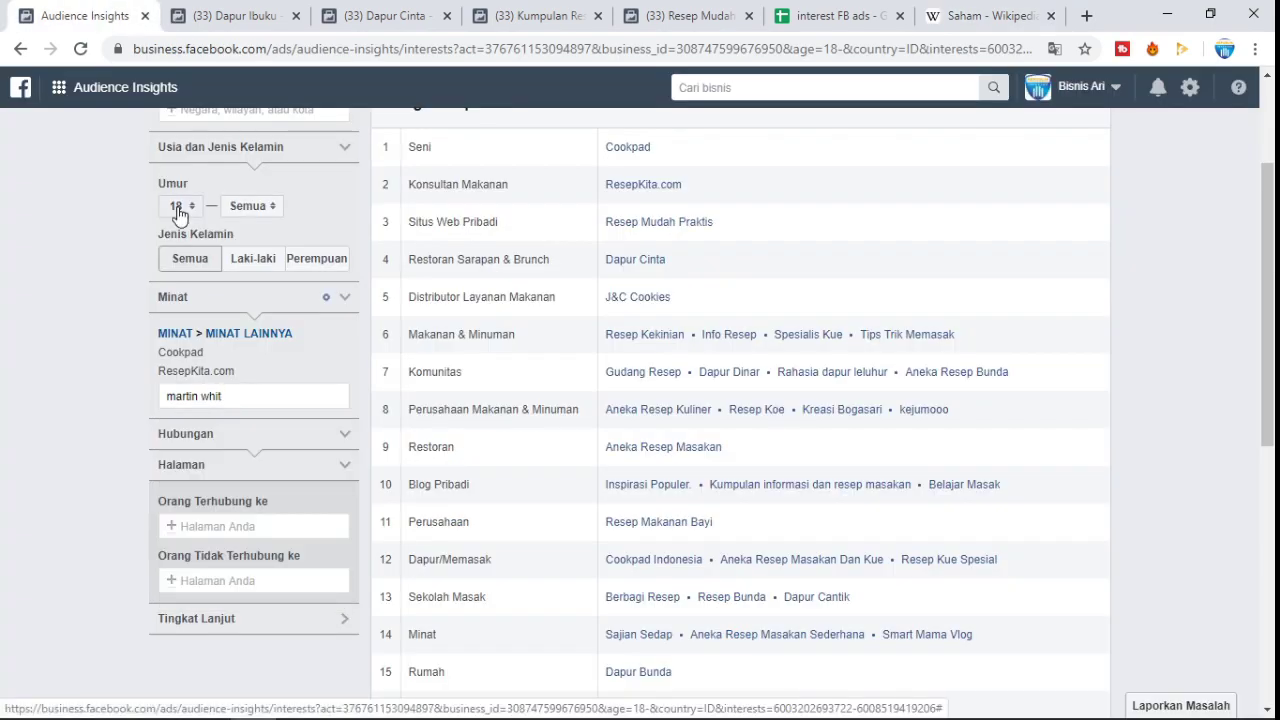
- Scroll back up the Saham Wikipedia article while comparing it with the Audience Insights results
{"action": "left_click", "coordinate": [1000, 12]}
{"action": "scroll", "coordinate": [735, 378], "scroll_direction": "up", "scroll_amount": 10}
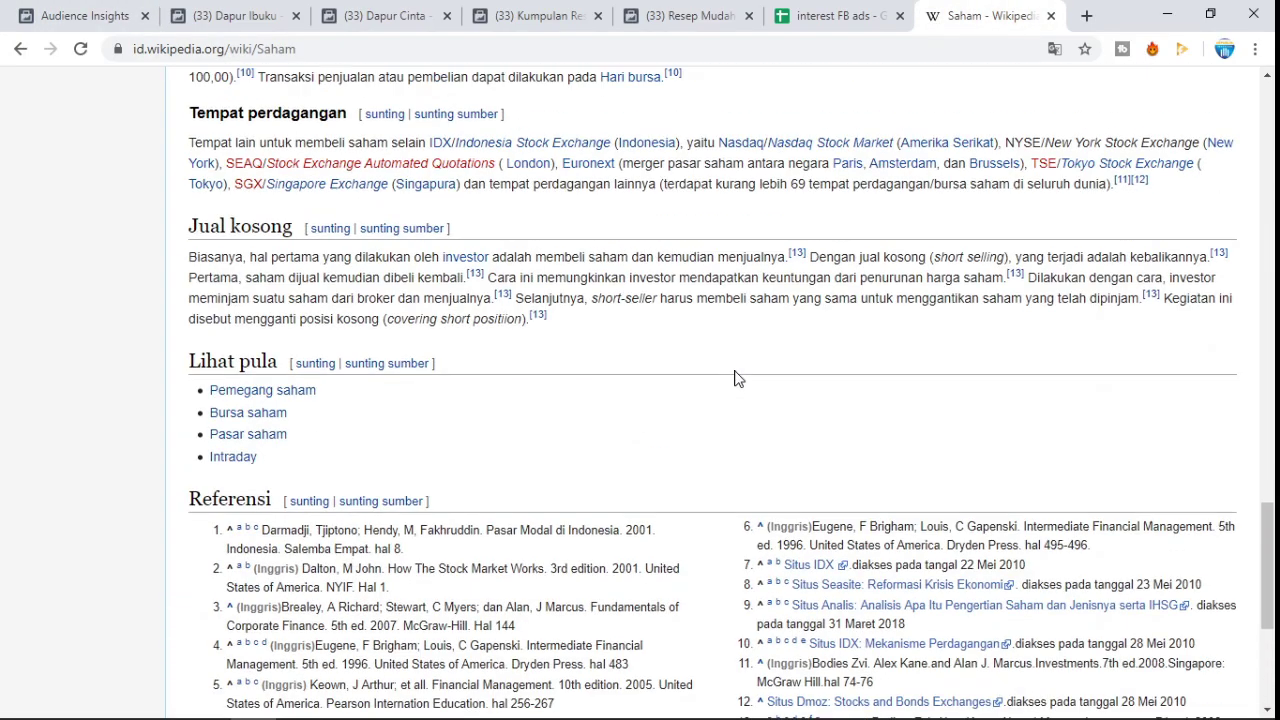
{"action": "scroll", "coordinate": [735, 378], "scroll_direction": "up", "scroll_amount": 5}
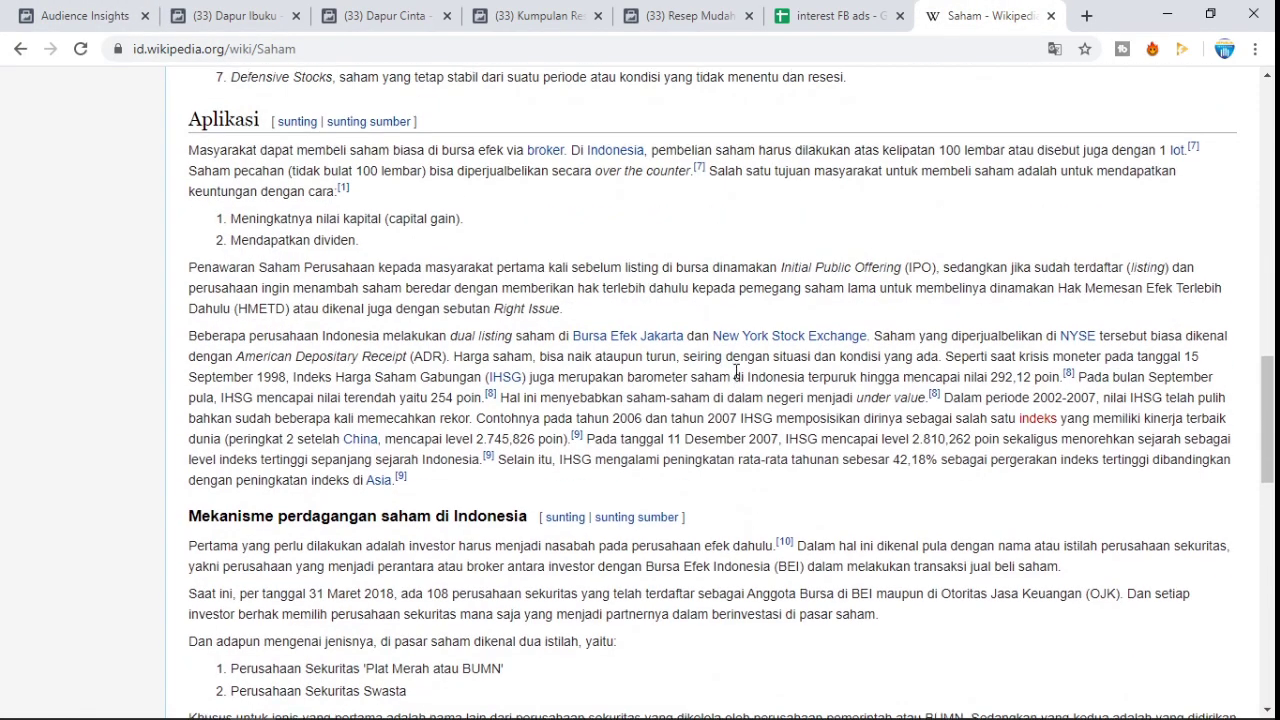
{"action": "scroll", "coordinate": [735, 378], "scroll_direction": "up", "scroll_amount": 6}
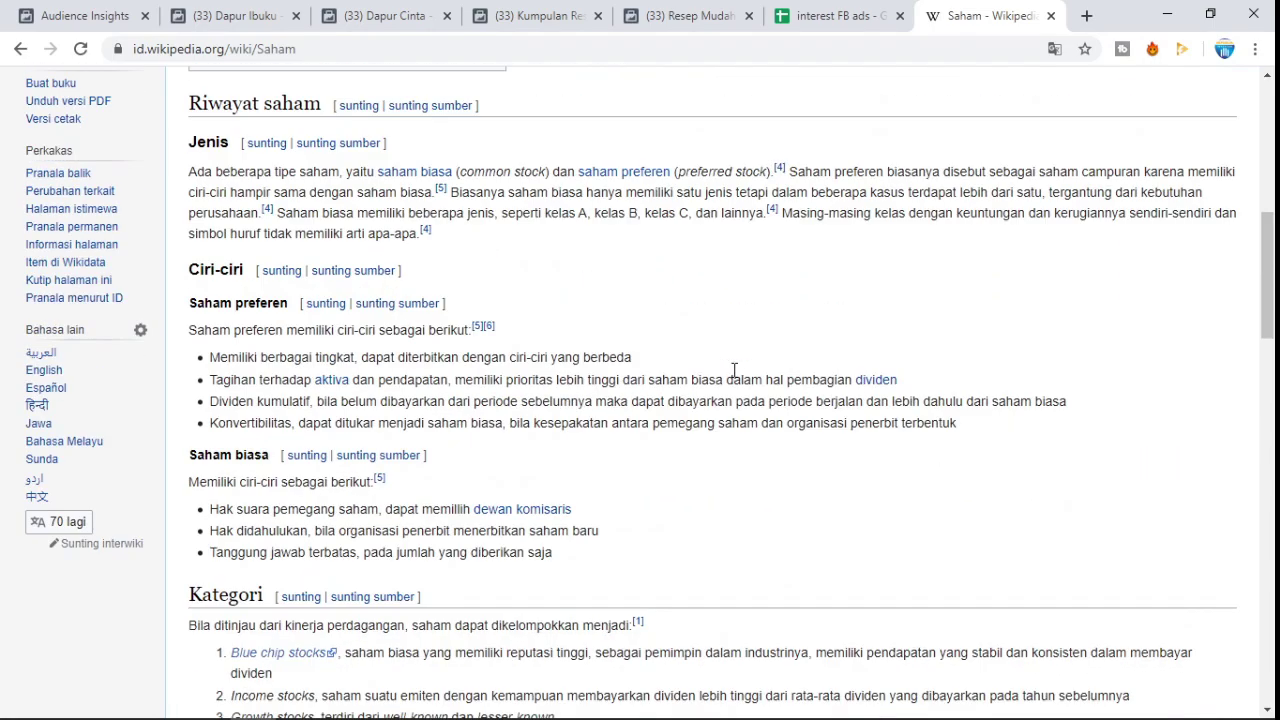
{"action": "left_click", "coordinate": [108, 27]}
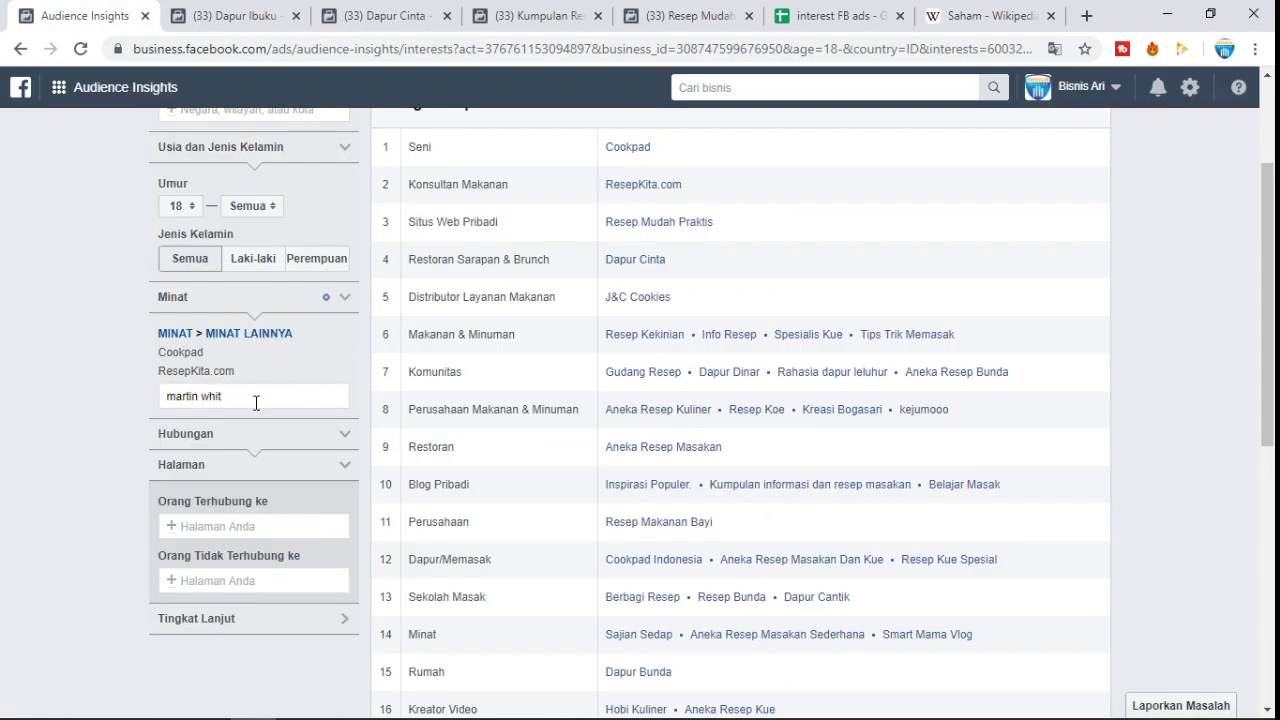
{"action": "left_click", "coordinate": [961, 12]}
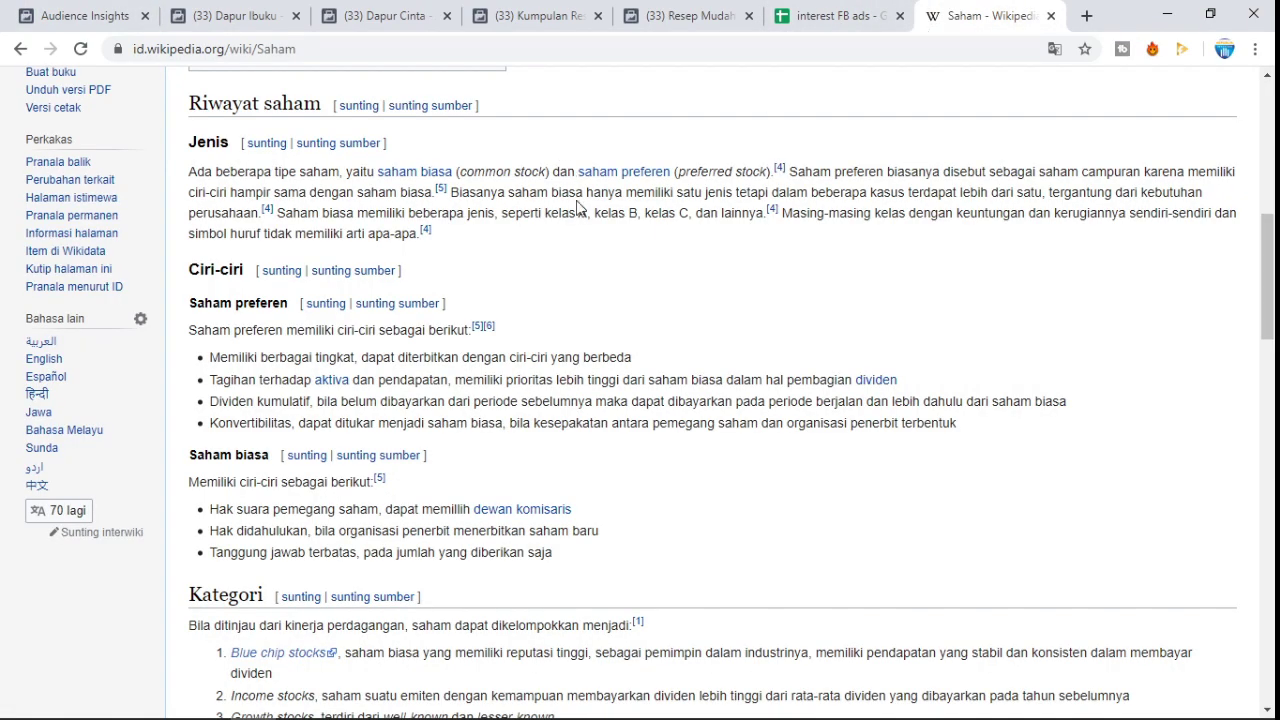
{"action": "scroll", "coordinate": [577, 207], "scroll_direction": "up", "scroll_amount": 5}
{"action": "scroll", "coordinate": [397, 209], "scroll_direction": "up", "scroll_amount": 2}
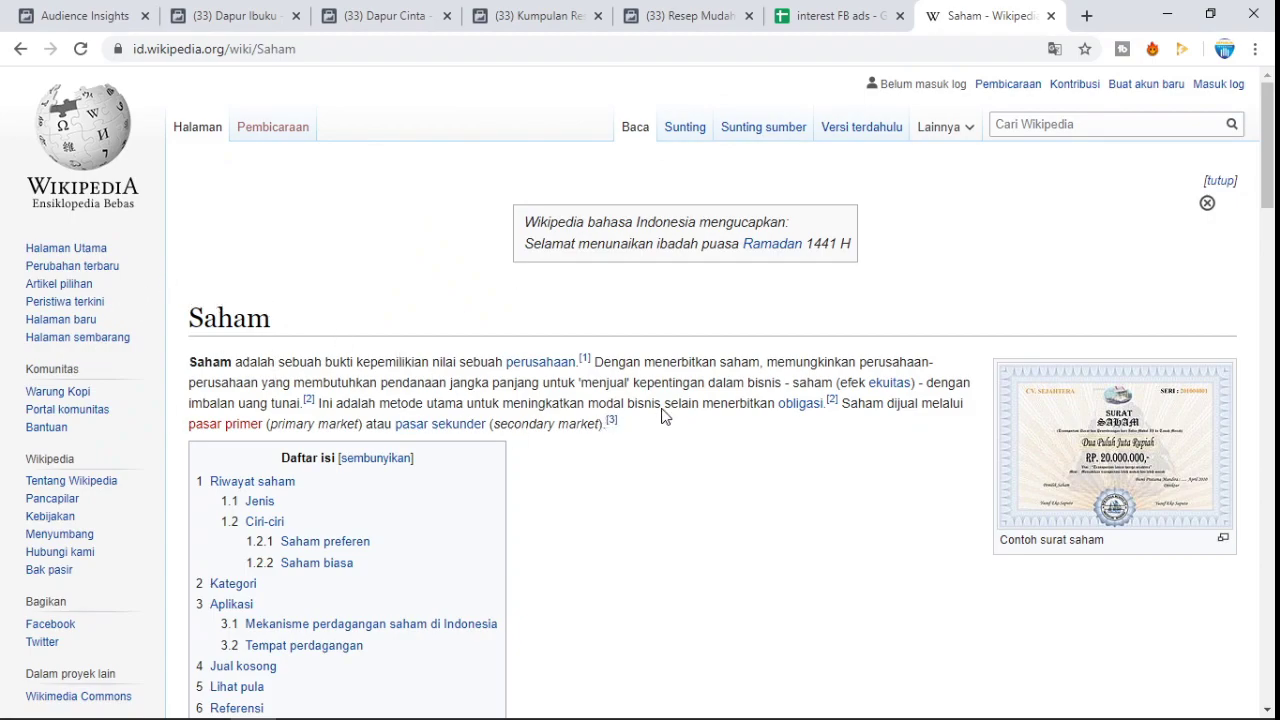
- Scroll the Suka Halaman categories for the Cookpad and ResepKita.com audience, then switch to Dapur Ibuku
{"action": "left_click", "coordinate": [70, 16]}
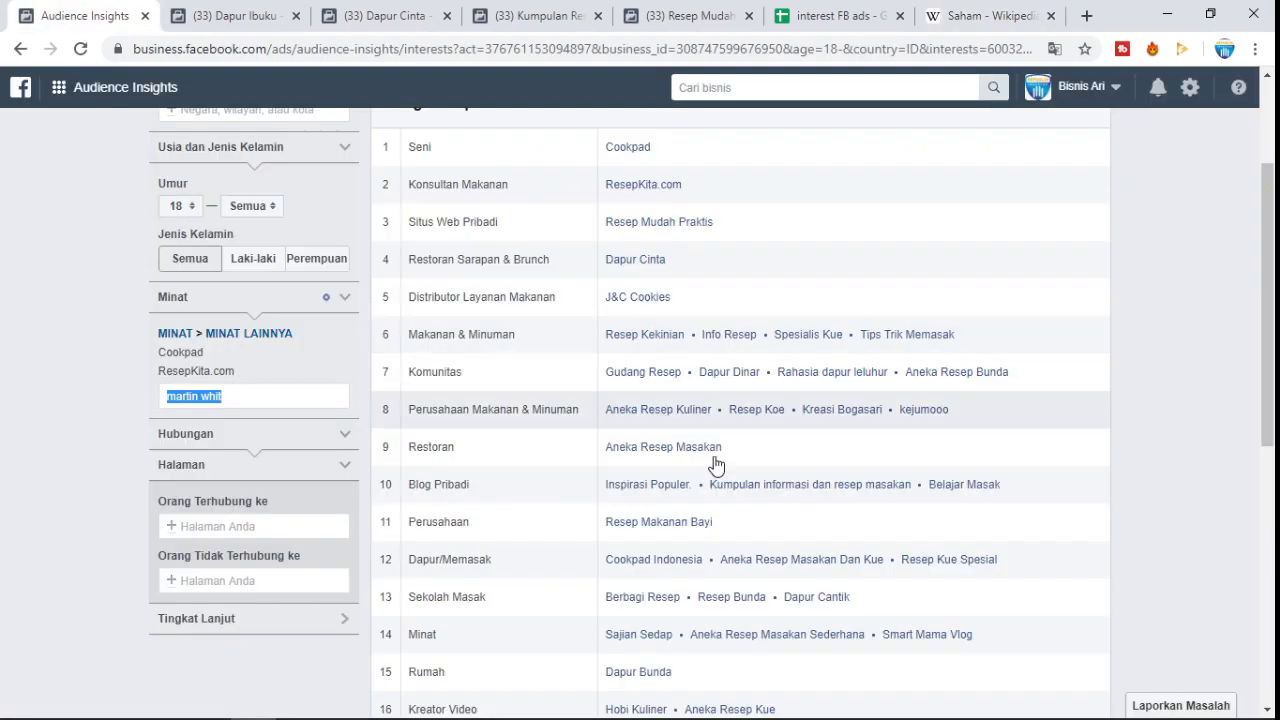
{"action": "scroll", "coordinate": [714, 466], "scroll_direction": "up", "scroll_amount": 2}
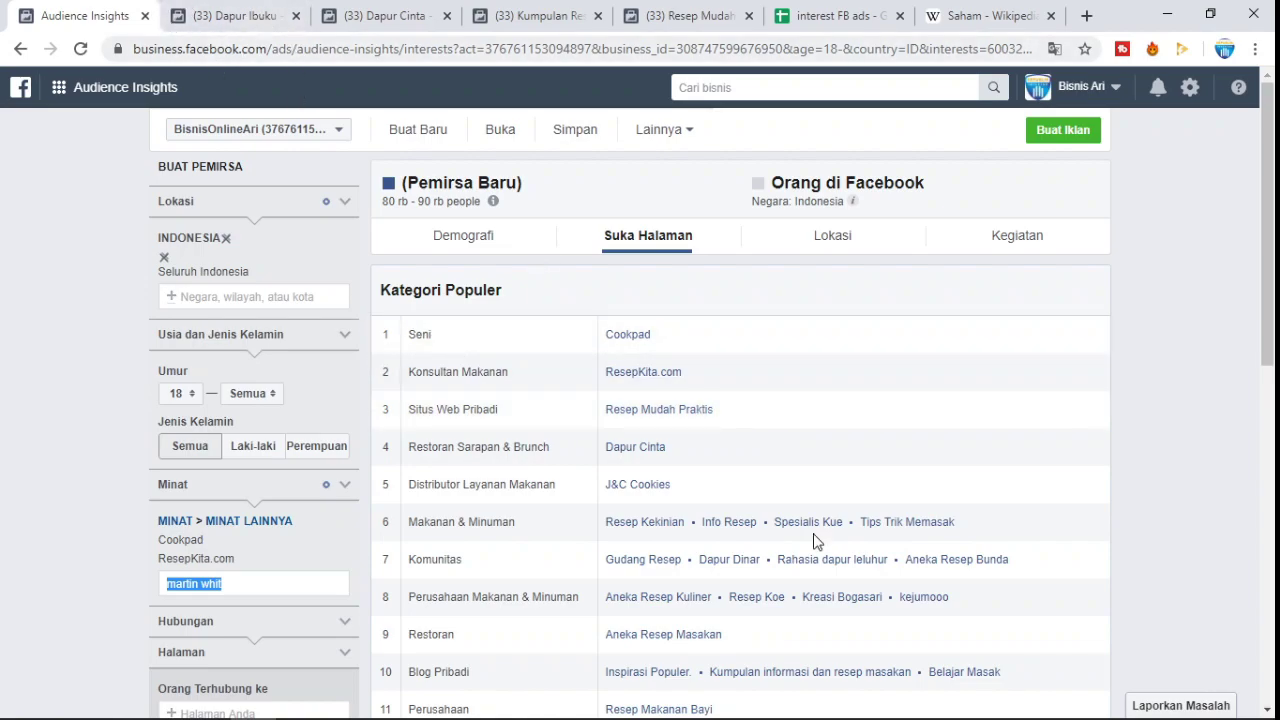
{"action": "scroll", "coordinate": [689, 443], "scroll_direction": "down", "scroll_amount": 6}
{"action": "scroll", "coordinate": [674, 514], "scroll_direction": "up", "scroll_amount": 7}
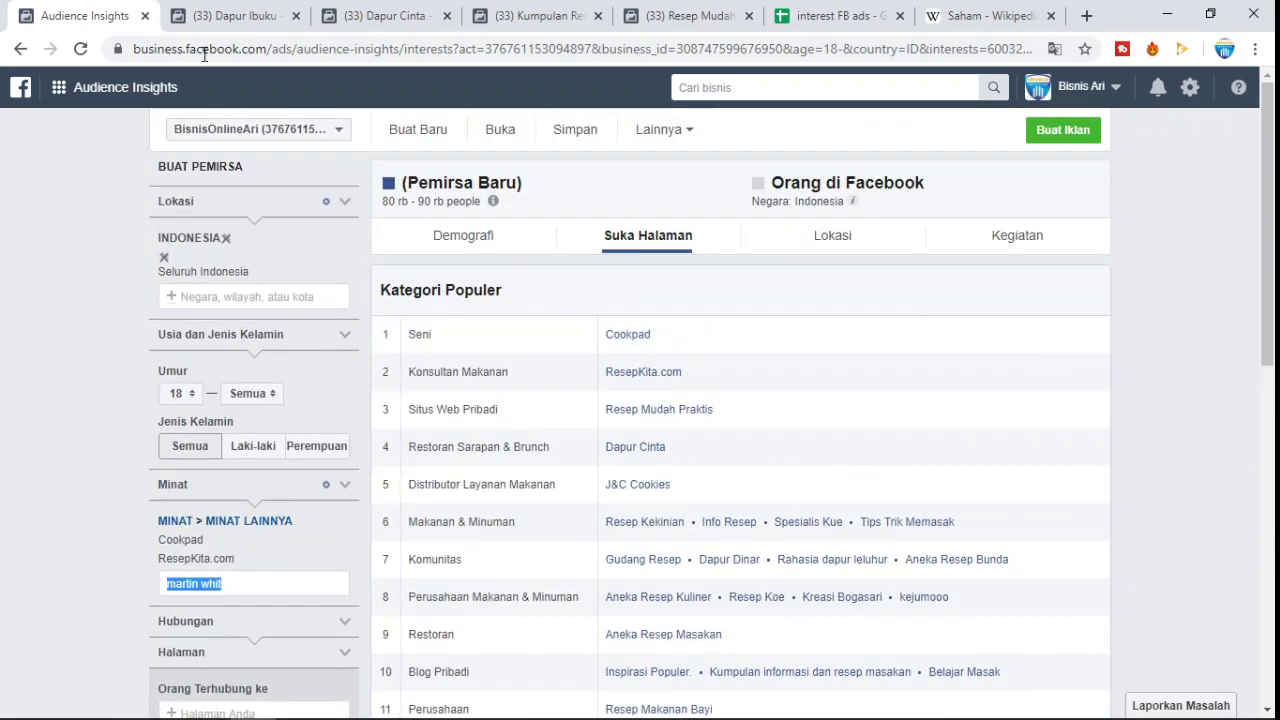
{"action": "left_click", "coordinate": [196, 15]}
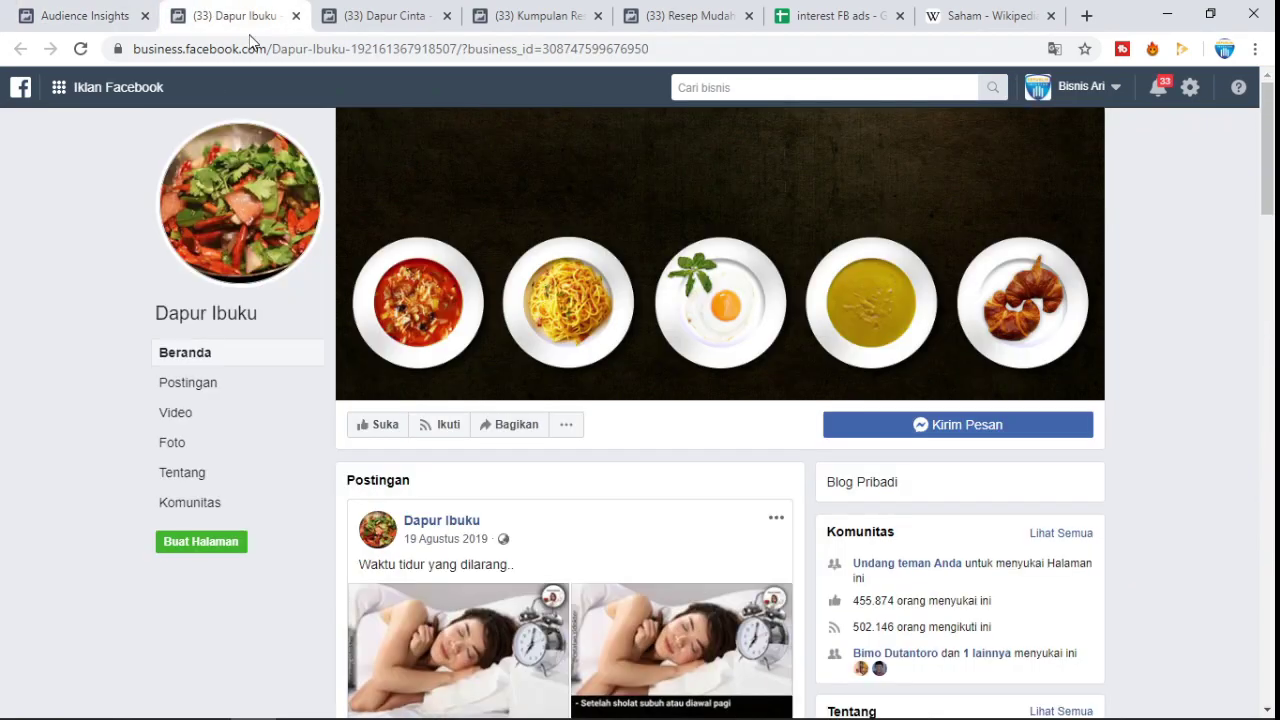
- Open Dapur Ibuku's Komunitas view and bring its latest post's comments and commenter links into view
{"action": "scroll", "coordinate": [610, 390], "scroll_direction": "down", "scroll_amount": 3}
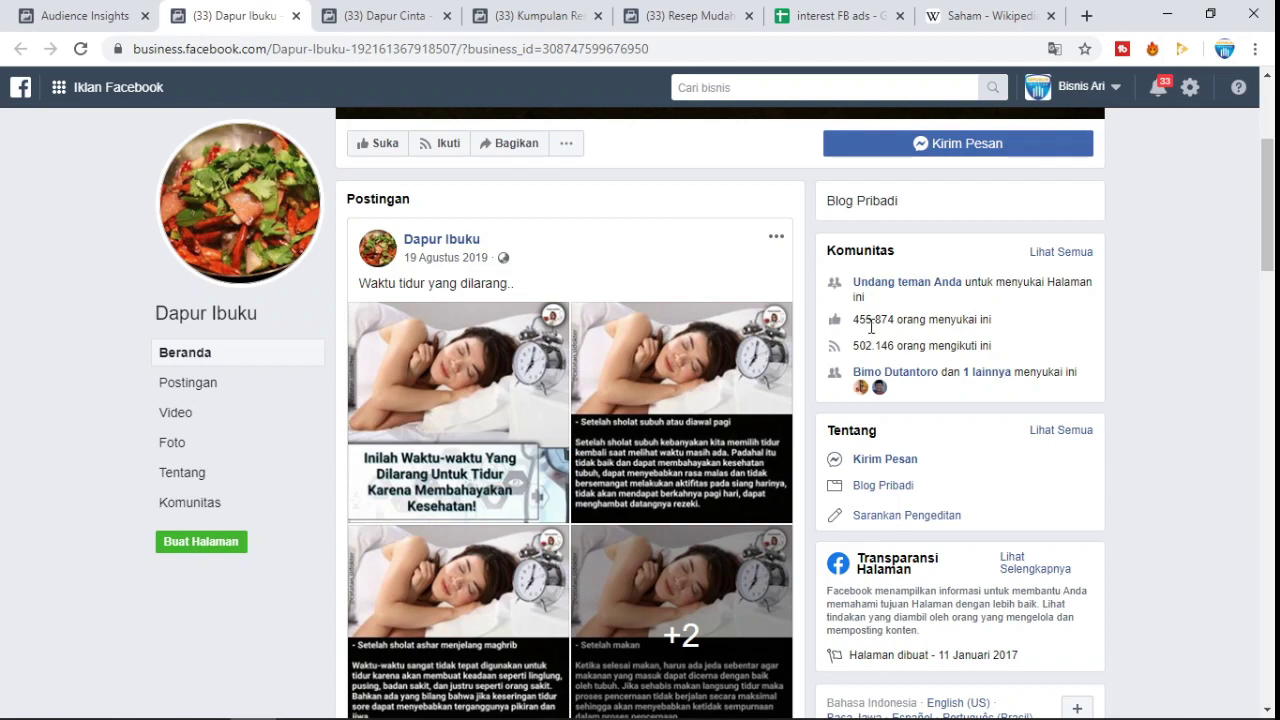
{"action": "left_click", "coordinate": [1064, 258]}
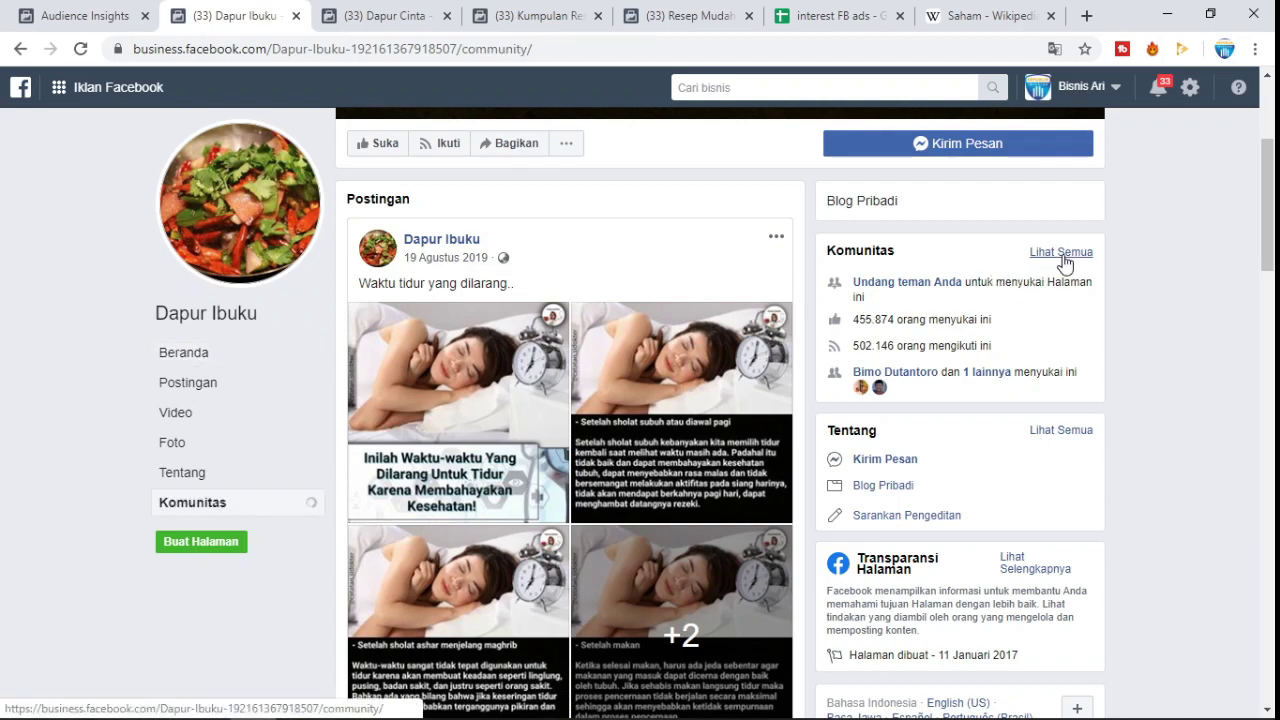
{"action": "scroll", "coordinate": [663, 320], "scroll_direction": "down", "scroll_amount": 10}
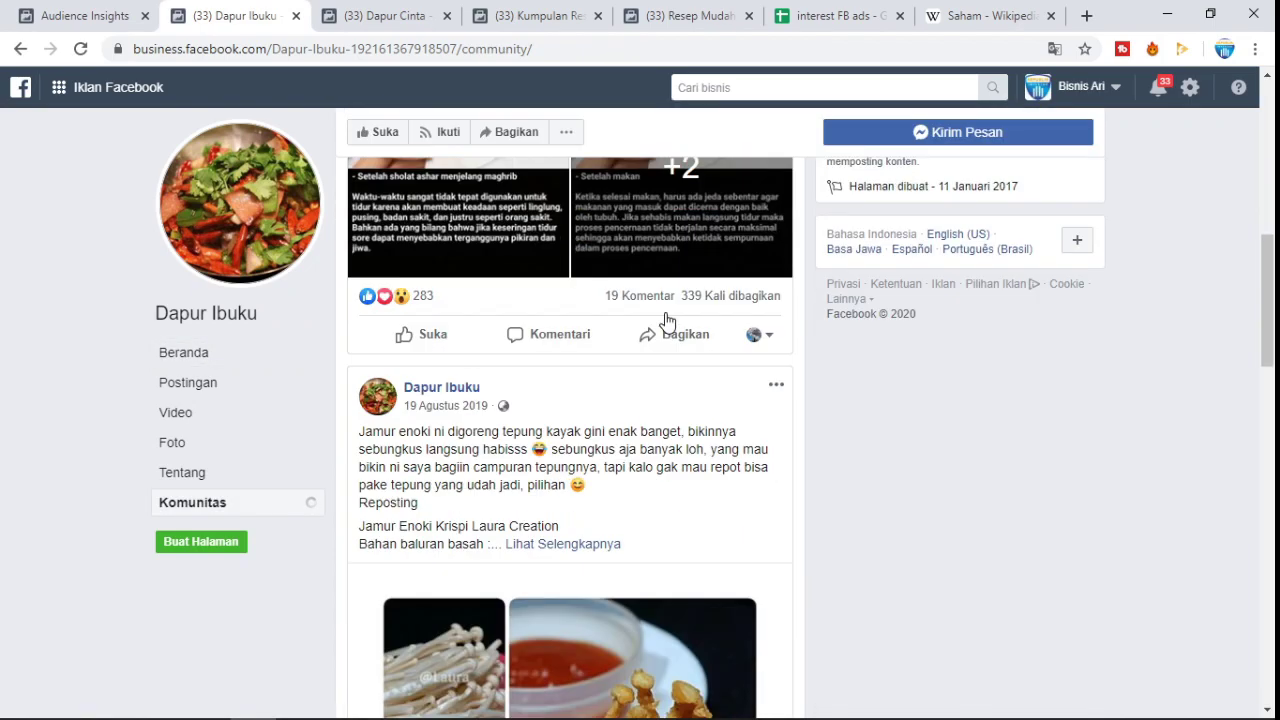
{"action": "scroll", "coordinate": [655, 341], "scroll_direction": "up", "scroll_amount": 4}
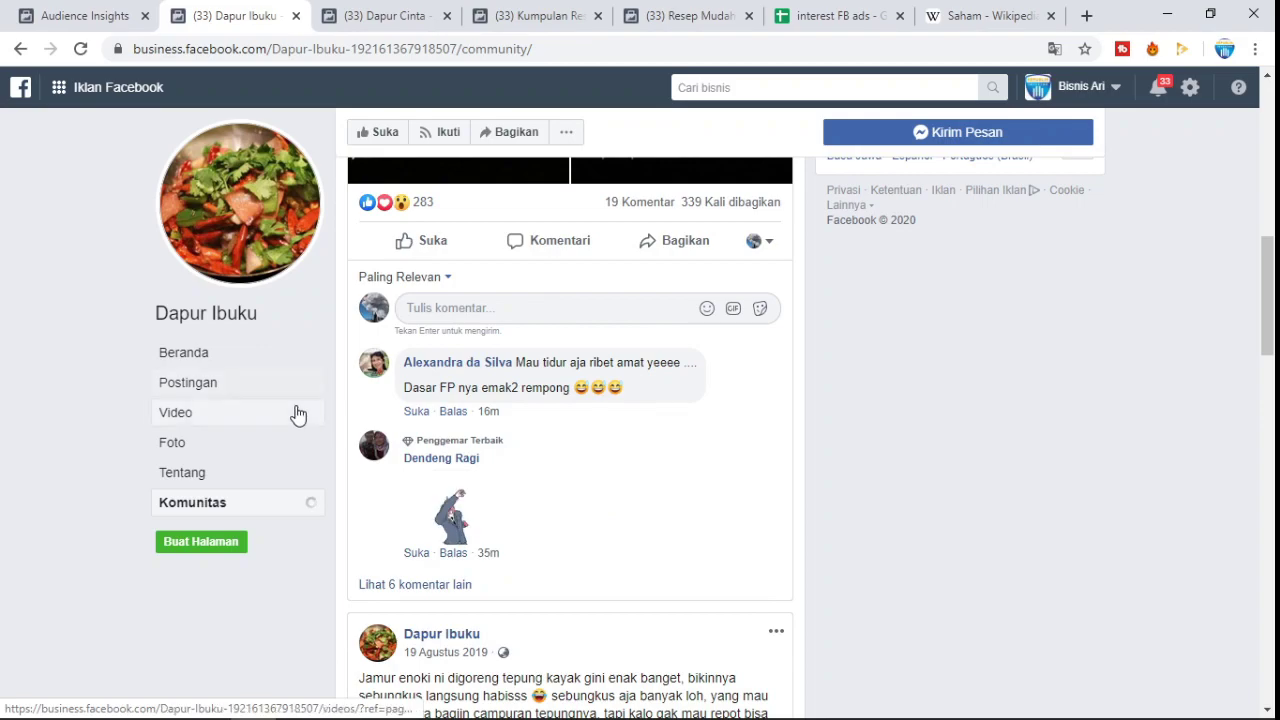
{"action": "right_click", "coordinate": [479, 373]}
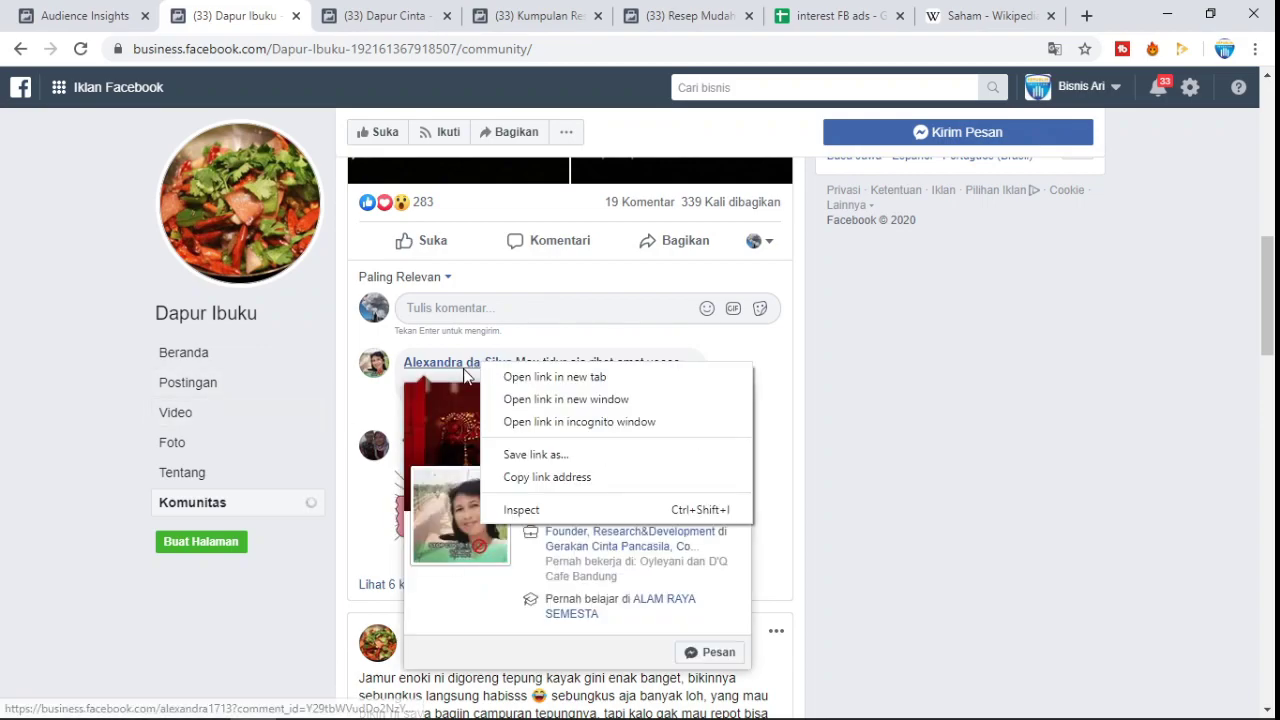
- Open the first commenter's profile in a new tab and browse its Lainnya sections
{"action": "left_click", "coordinate": [512, 376]}
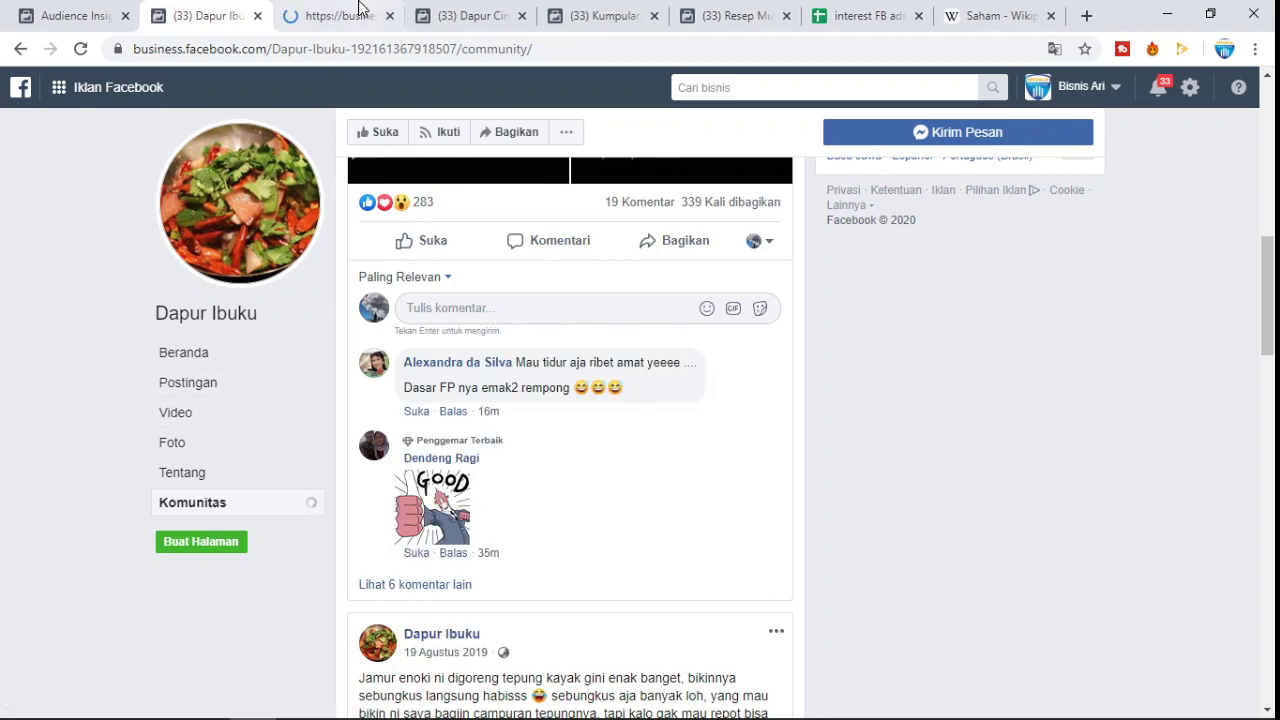
{"action": "key", "text": "ctrl+Tab"}
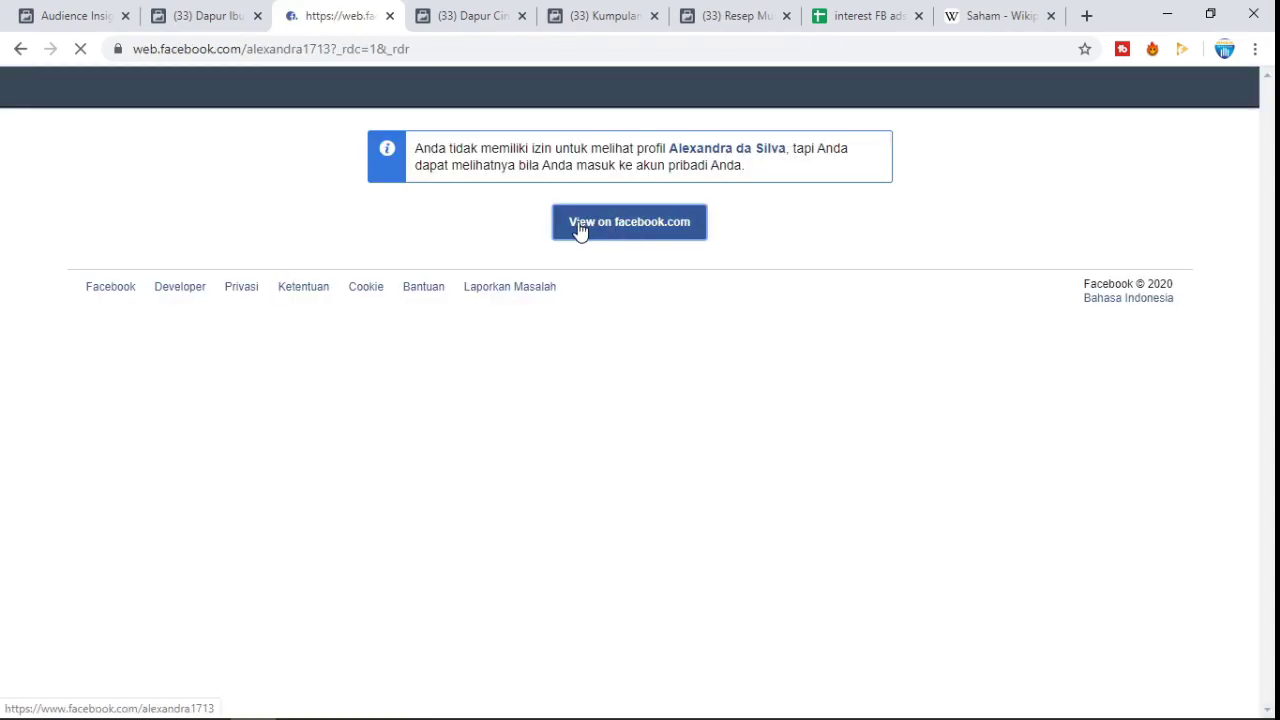
{"action": "left_click", "coordinate": [578, 228]}
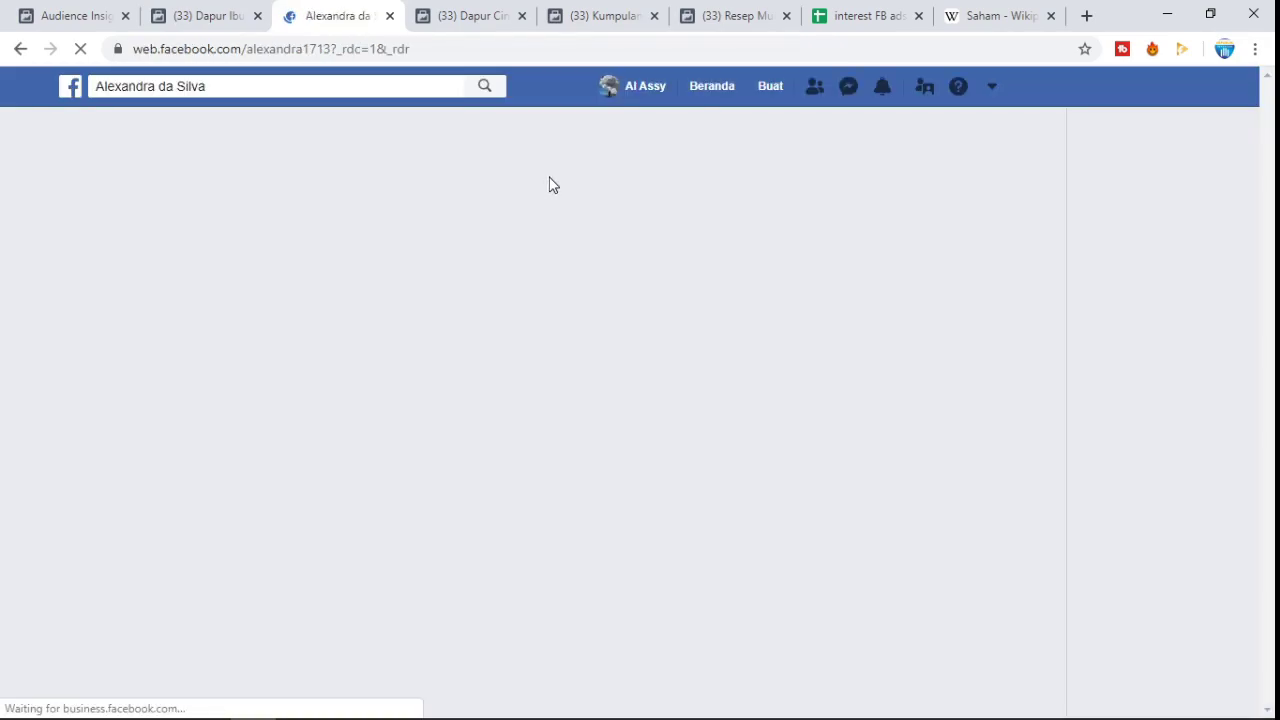
{"action": "scroll", "coordinate": [414, 294], "scroll_direction": "down", "scroll_amount": 1}
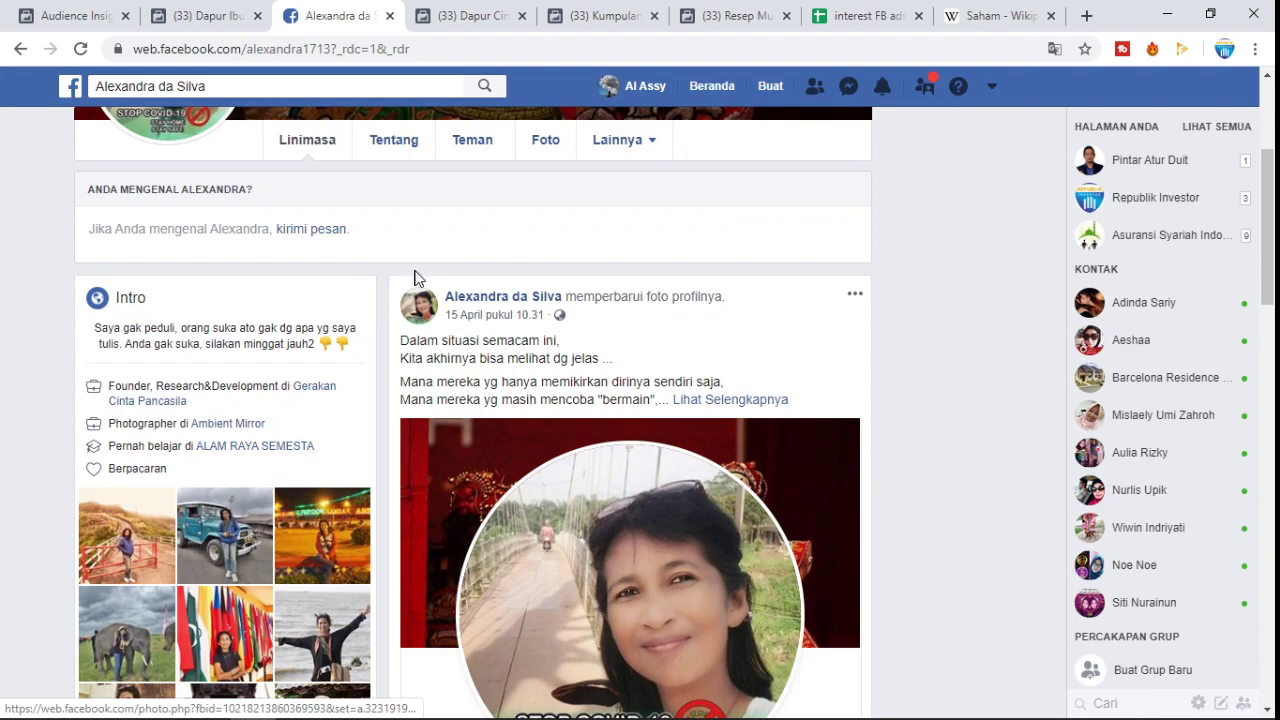
{"action": "left_click", "coordinate": [653, 338]}
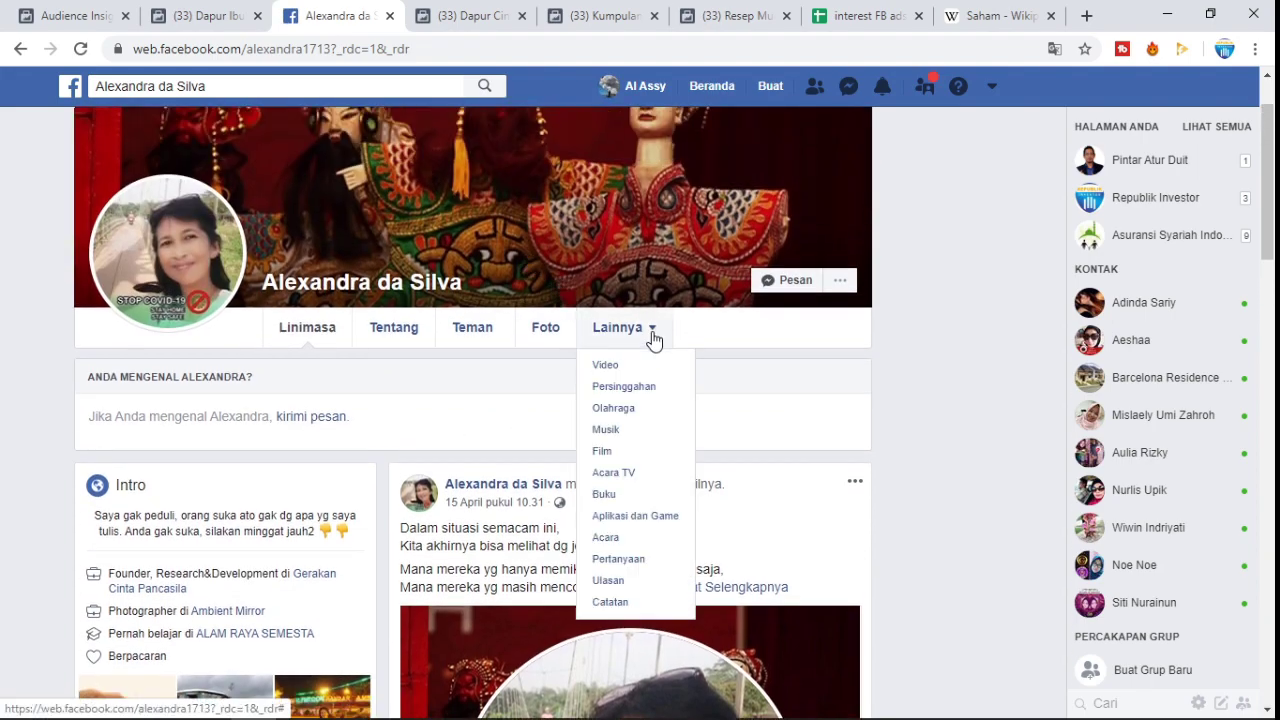
{"action": "left_click", "coordinate": [508, 395]}
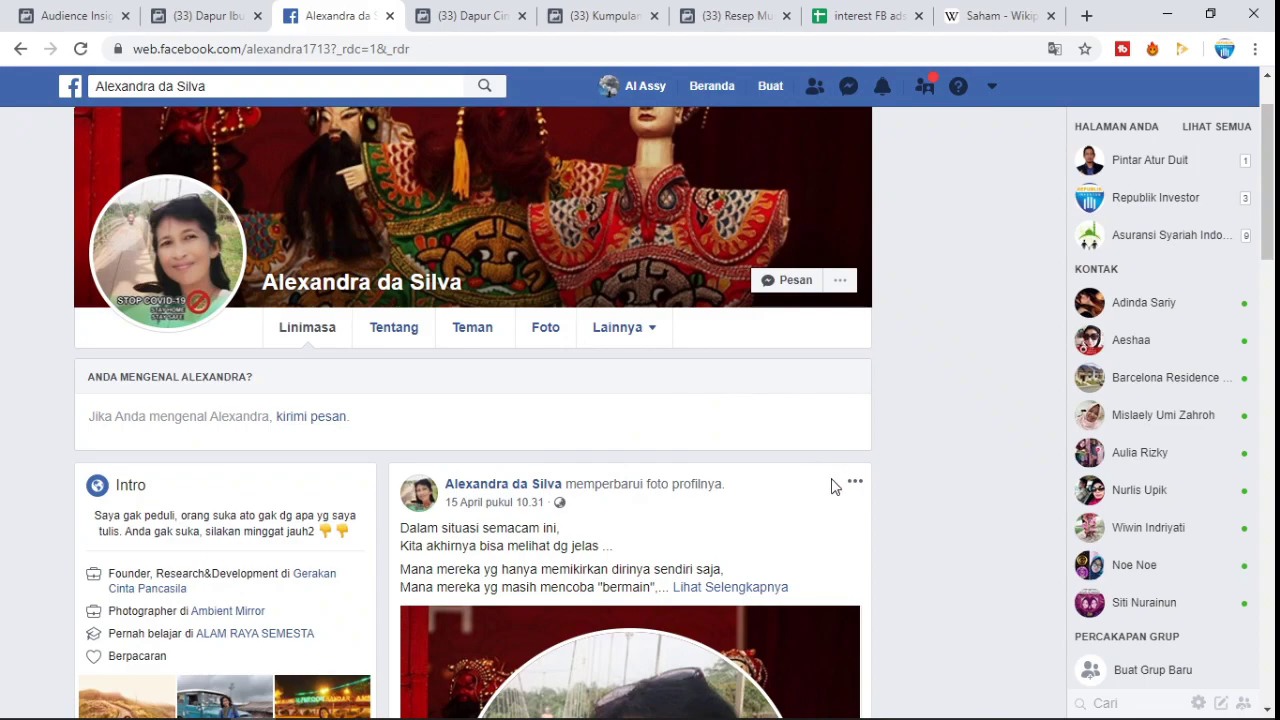
{"action": "left_click", "coordinate": [855, 487]}
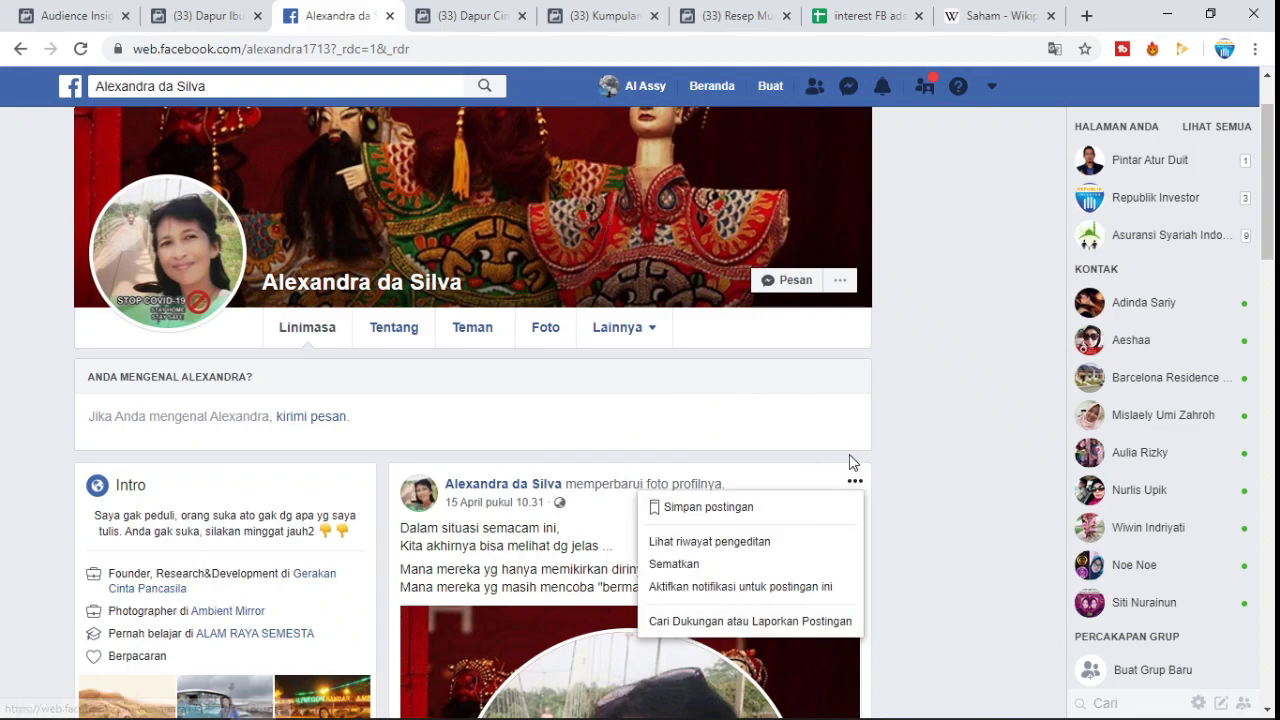
{"action": "left_click", "coordinate": [887, 409]}
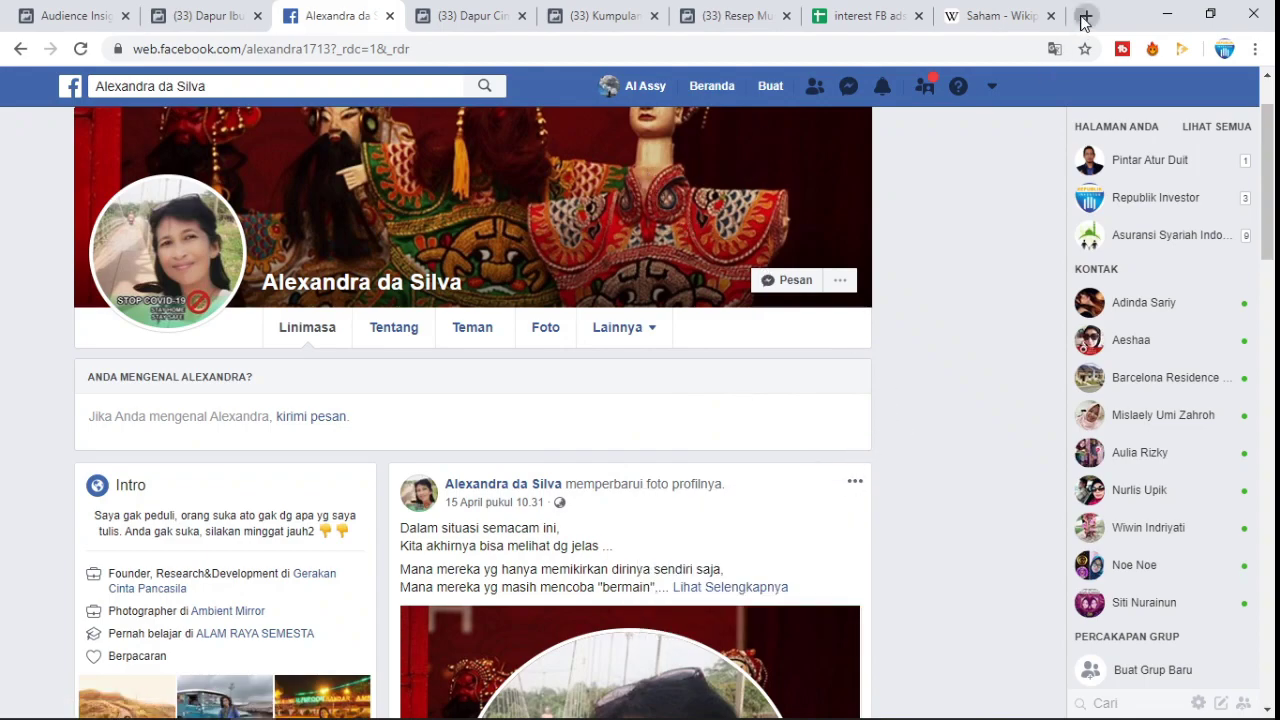
- Open facebook.com in a new tab, then recheck the commenter profile's interest categories
{"action": "left_click", "coordinate": [1087, 16]}
{"action": "type", "text": "facebook.com/?_rdc=3&_rdr"}
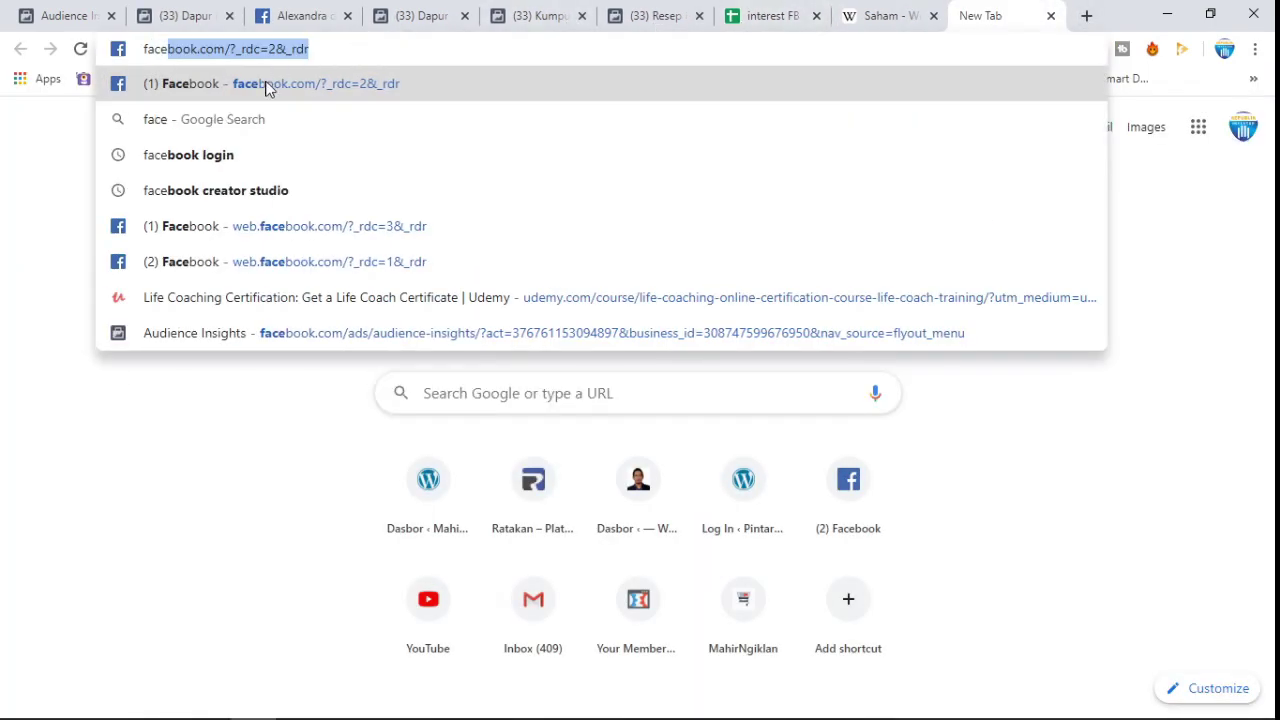
{"action": "left_click", "coordinate": [268, 84]}
{"action": "left_click", "coordinate": [314, 8]}
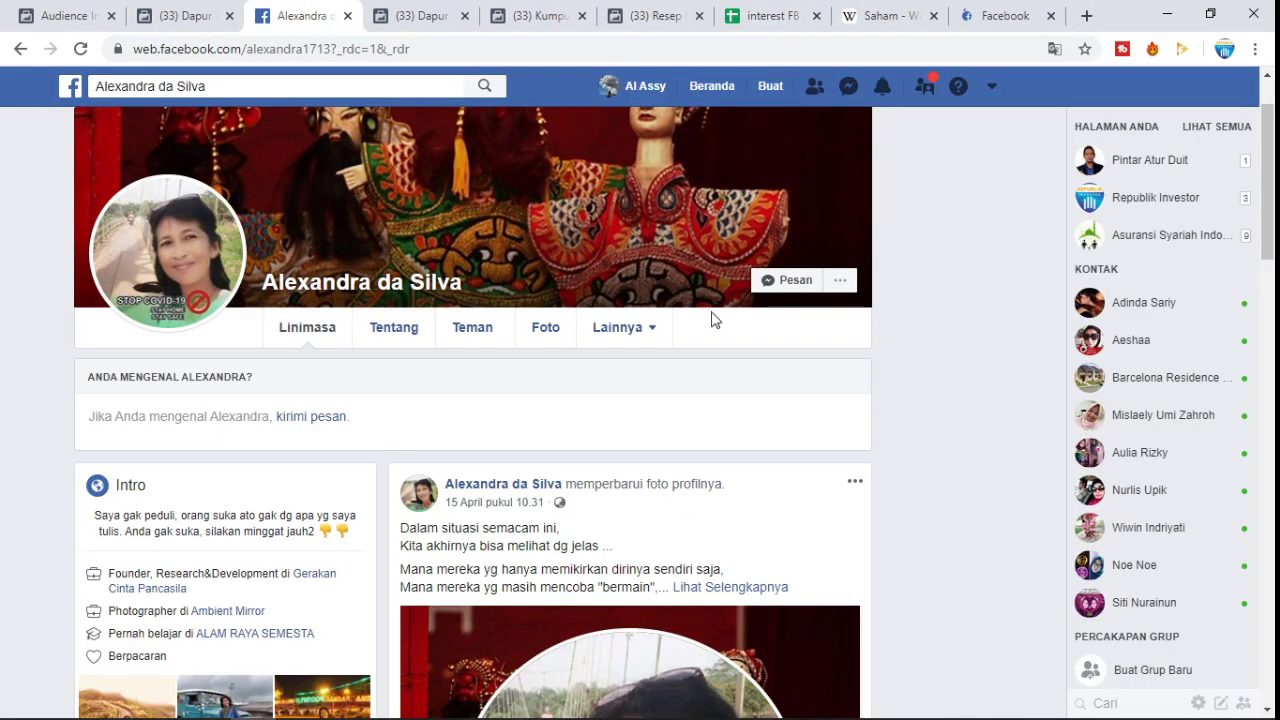
{"action": "left_click", "coordinate": [642, 336]}
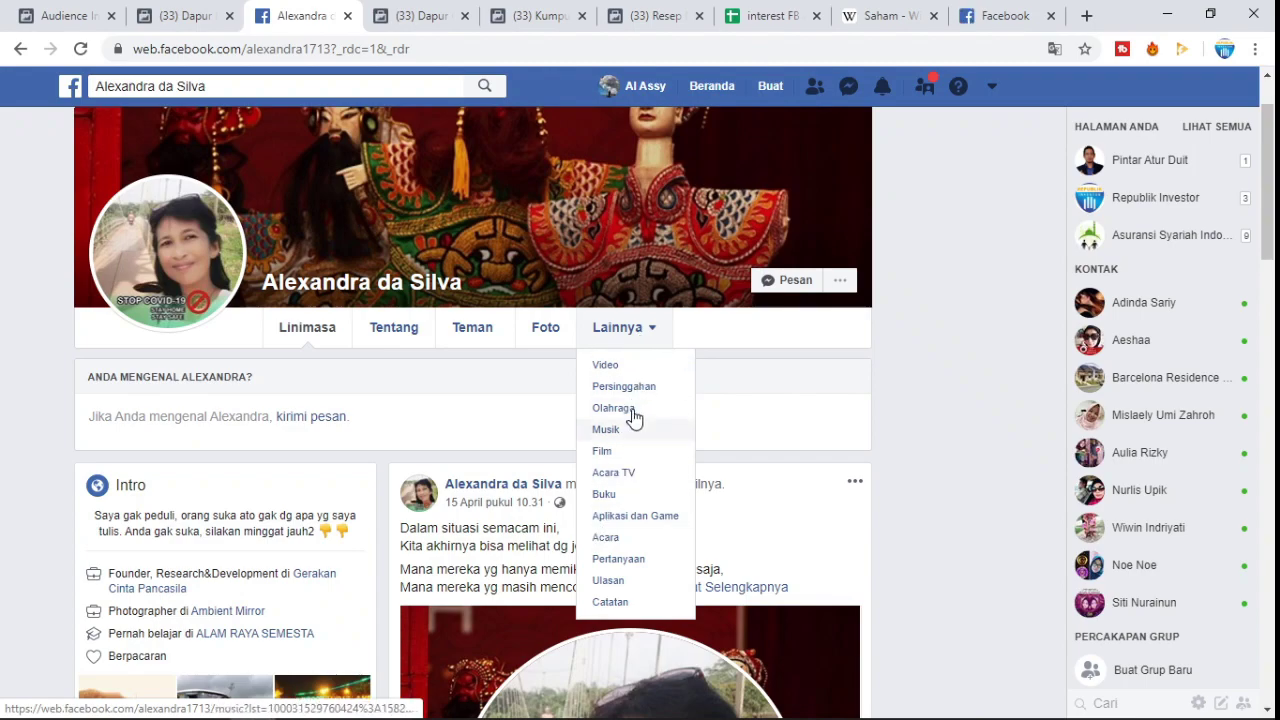
{"action": "left_click", "coordinate": [620, 328]}
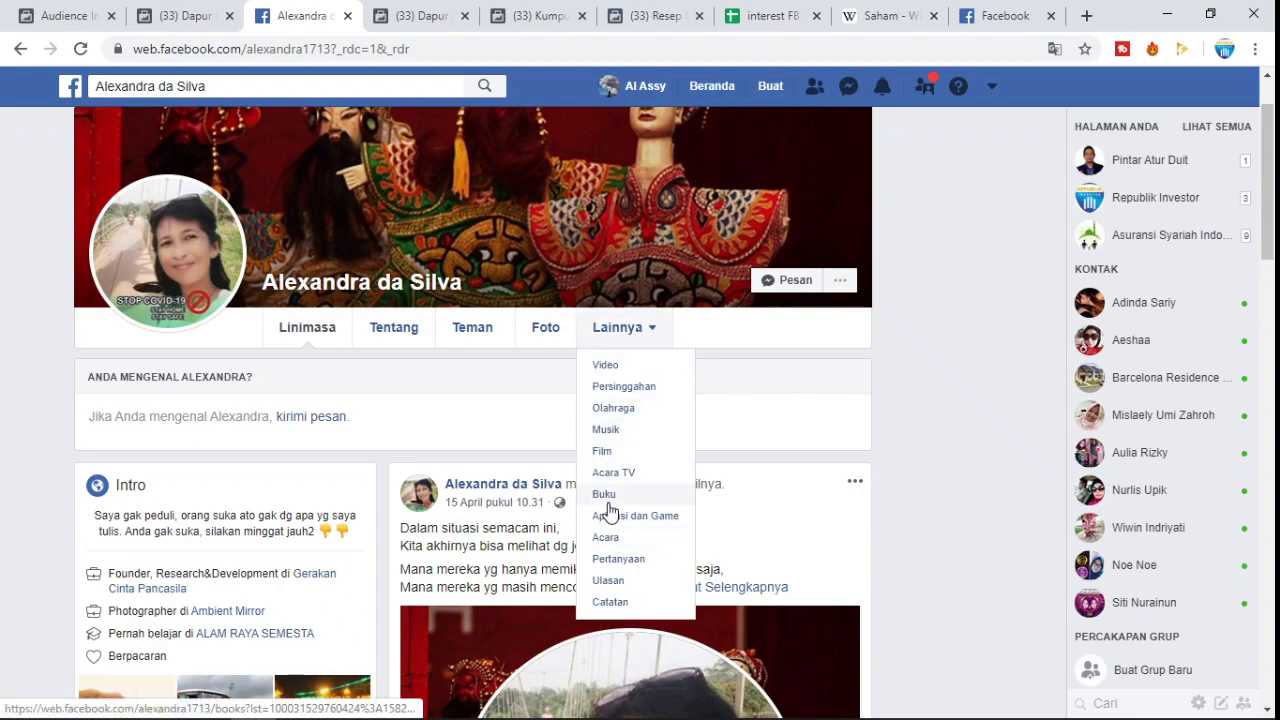
{"action": "left_click", "coordinate": [985, 15]}
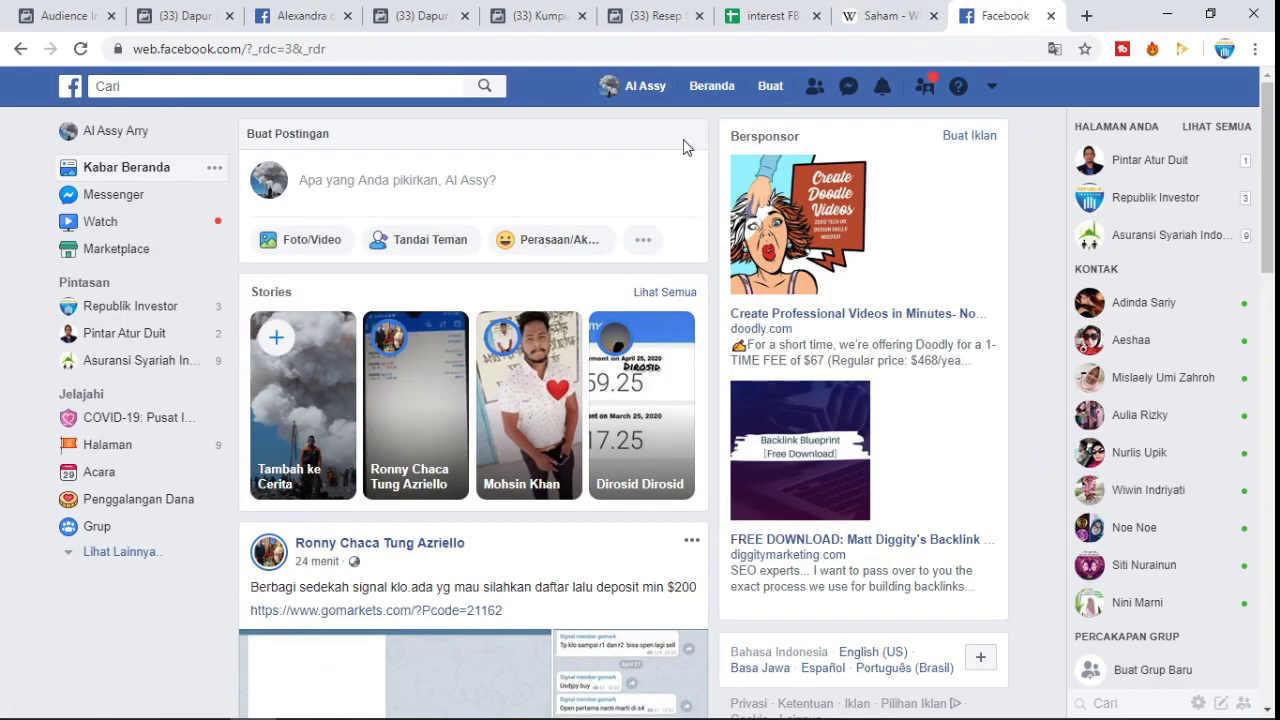
- Copy the commenter's name from her profile and search for it on Facebook
{"action": "left_click", "coordinate": [305, 16]}
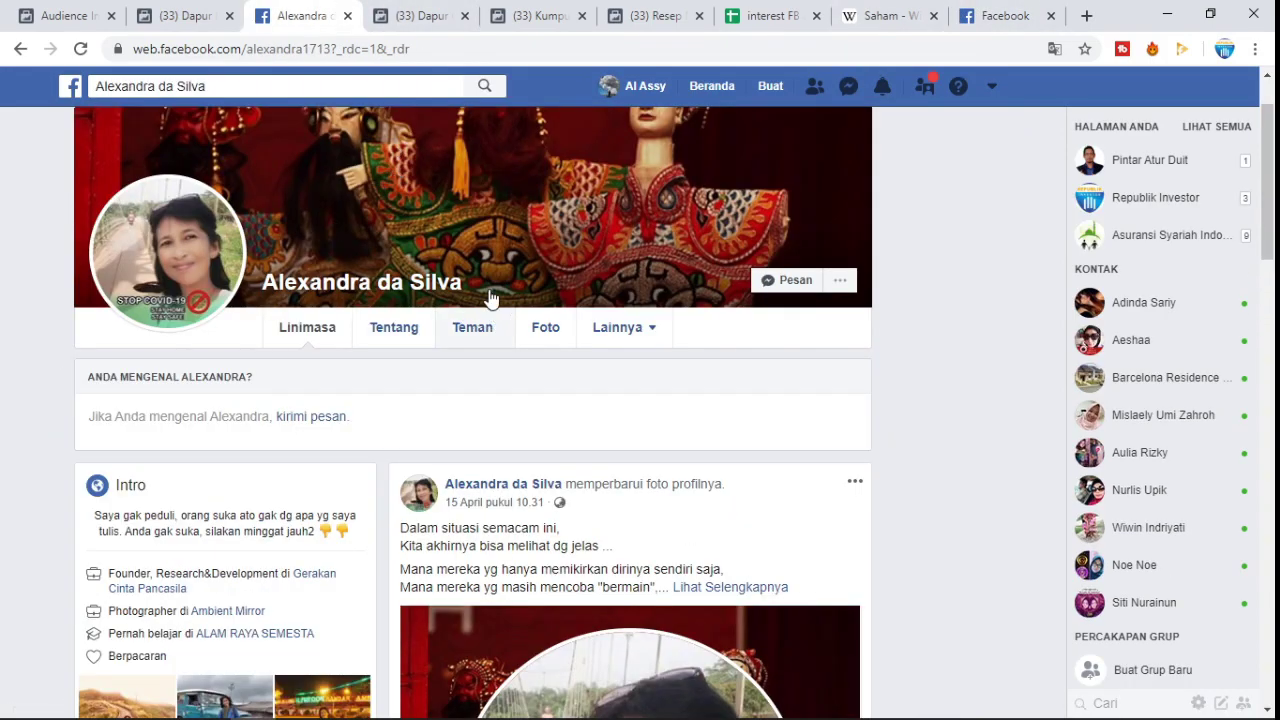
{"action": "left_click_drag", "start_coordinate": [438, 282], "coordinate": [296, 282]}
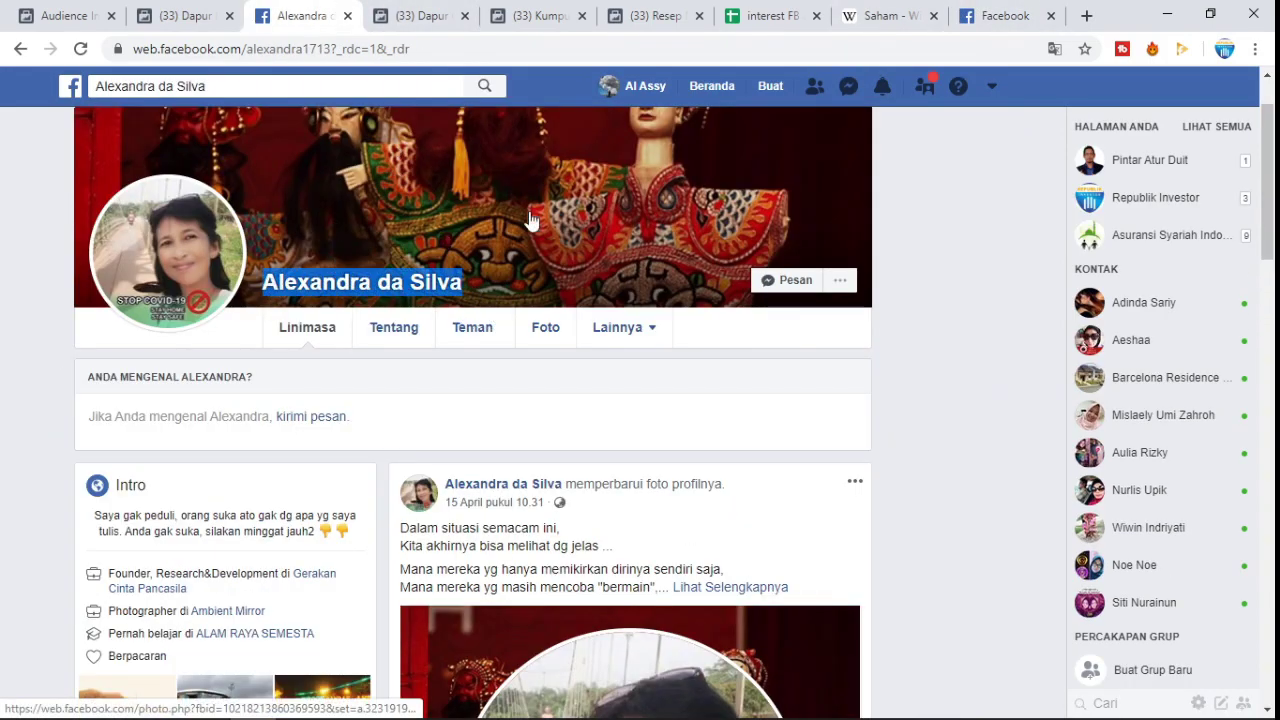
{"action": "left_click", "coordinate": [1000, 16]}
{"action": "left_click", "coordinate": [391, 86]}
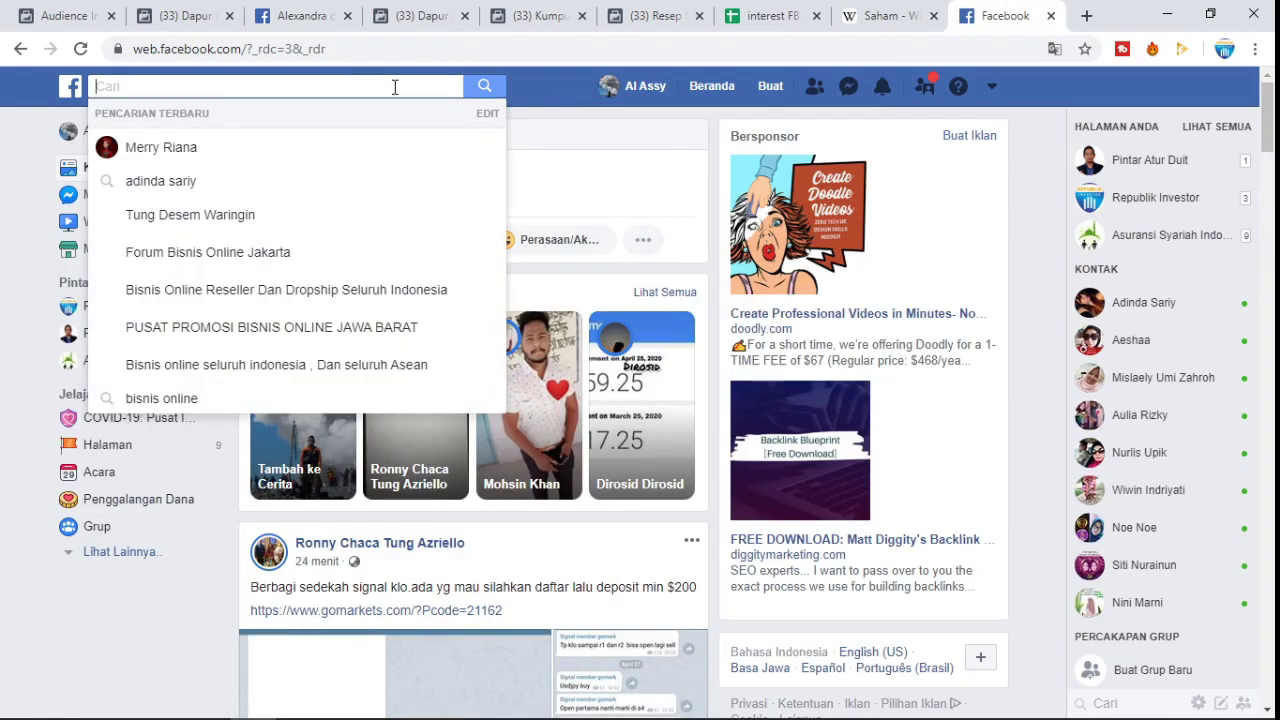
{"action": "left_click", "coordinate": [201, 114]}
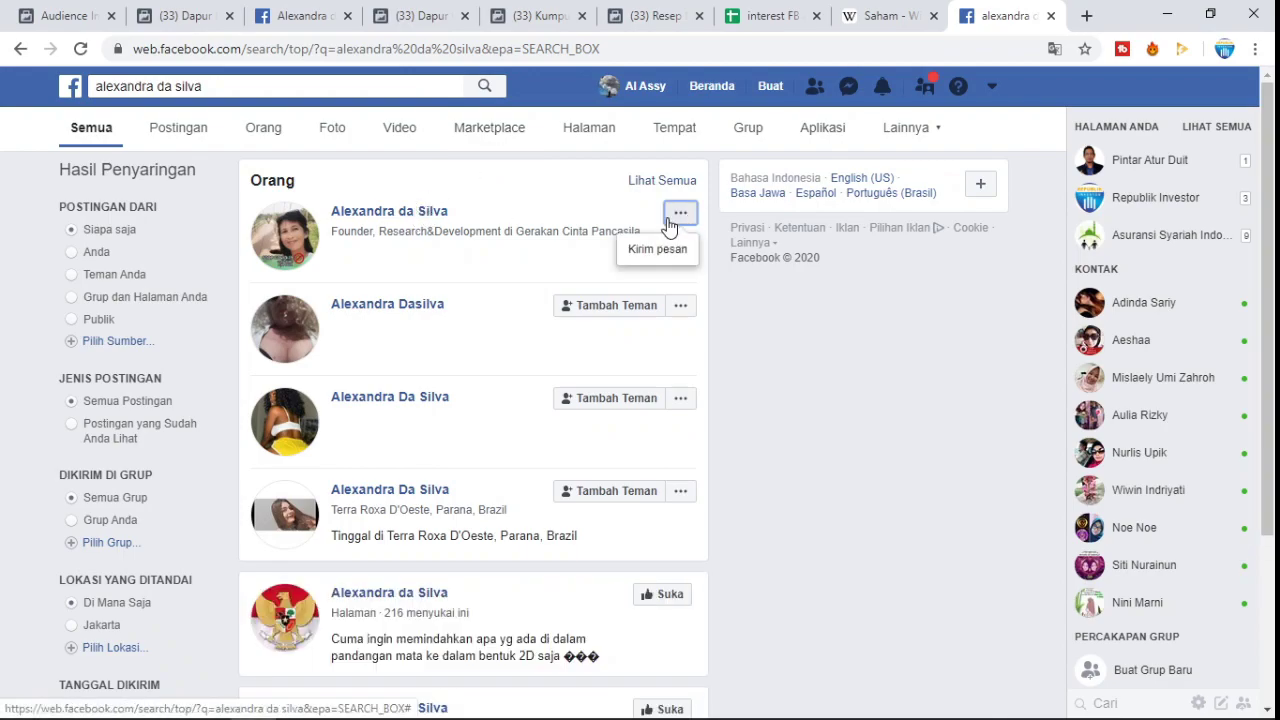
- Open the matching person's profile from the results and bring up the friend requests list
{"action": "left_click", "coordinate": [405, 213]}
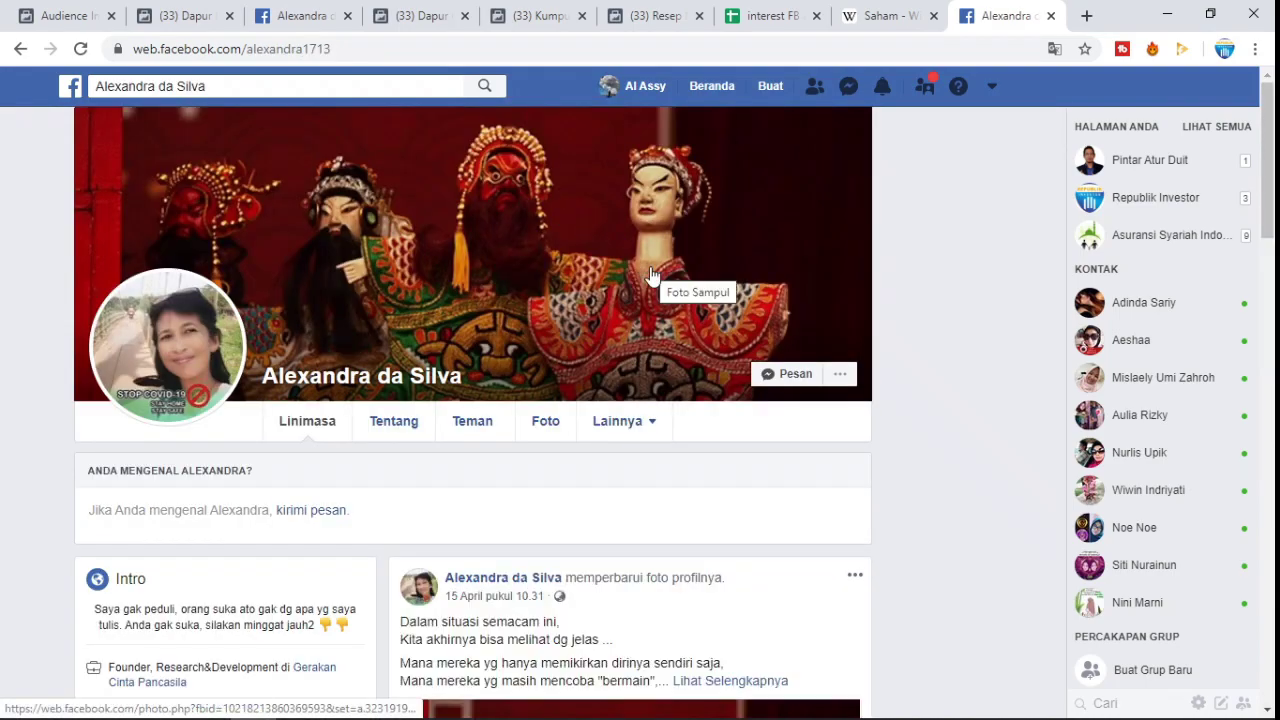
{"action": "scroll", "coordinate": [663, 309], "scroll_direction": "down", "scroll_amount": 2}
{"action": "mouse_move", "coordinate": [668, 252]}
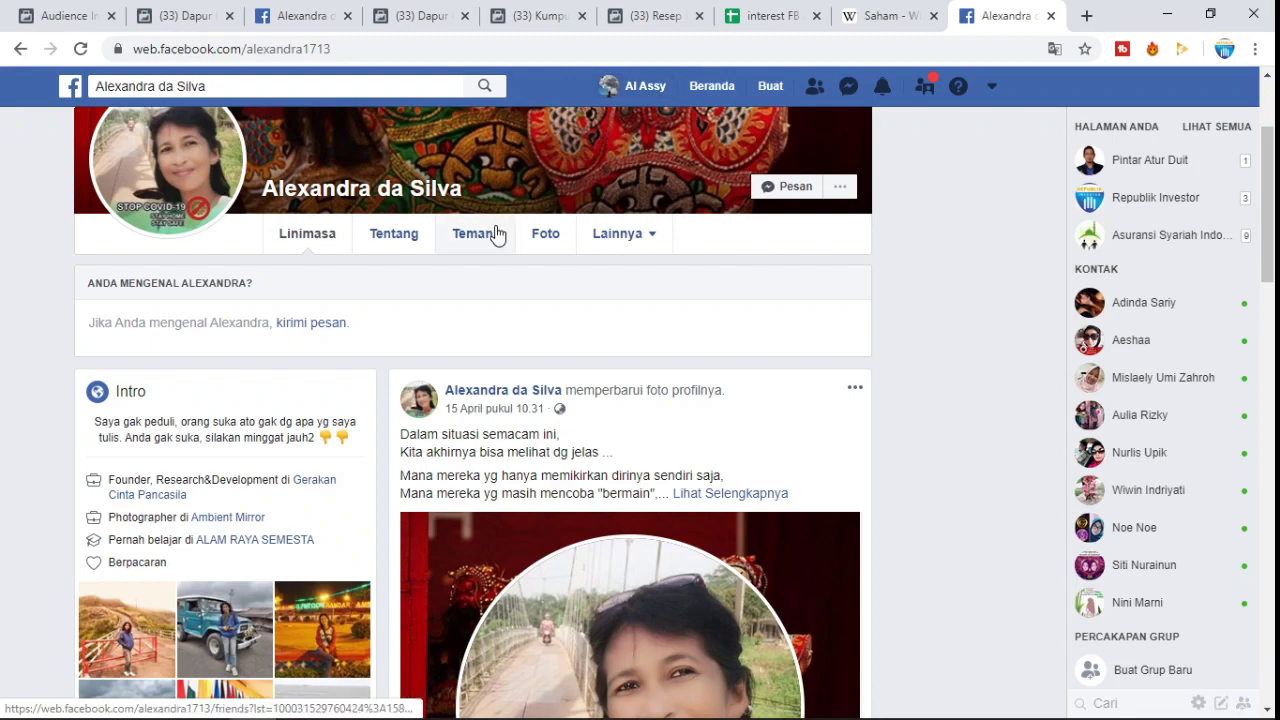
{"action": "scroll", "coordinate": [808, 166], "scroll_direction": "up", "scroll_amount": 2}
{"action": "left_click", "coordinate": [816, 95]}
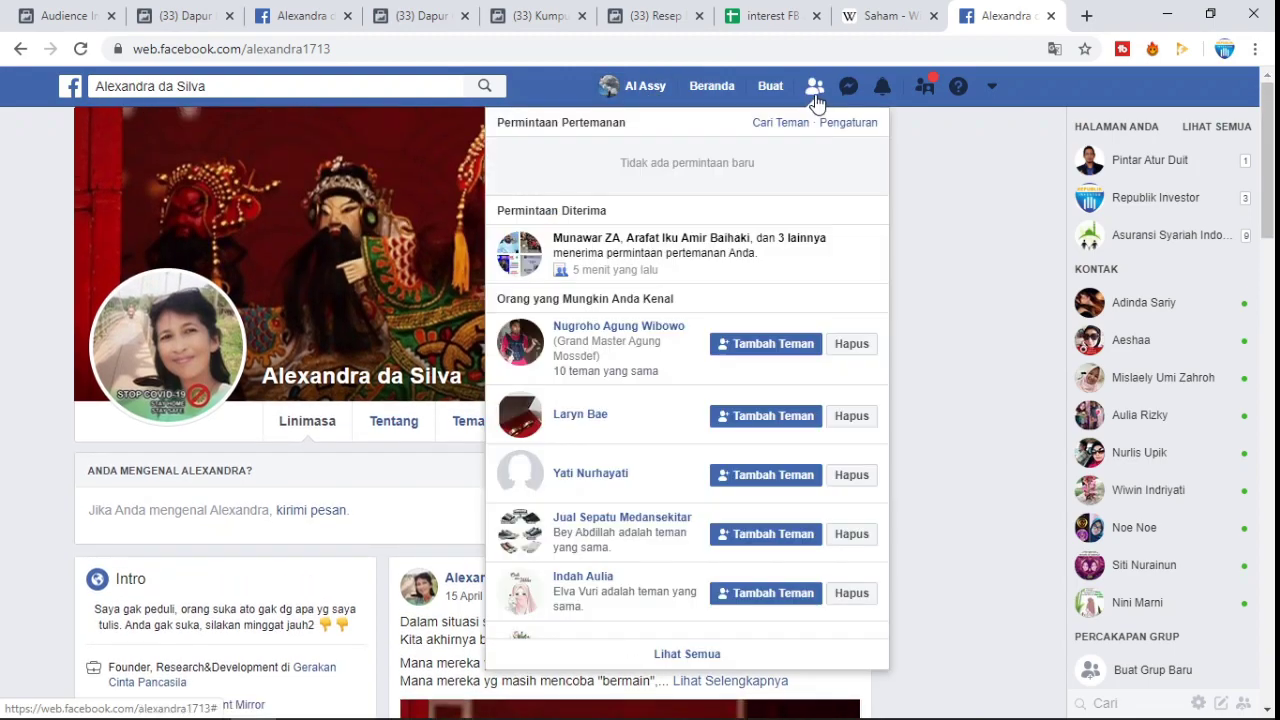
- Open a newly accepted friend's profile and show their liked pages via Lainnya > Suka
{"action": "left_click", "coordinate": [643, 246]}
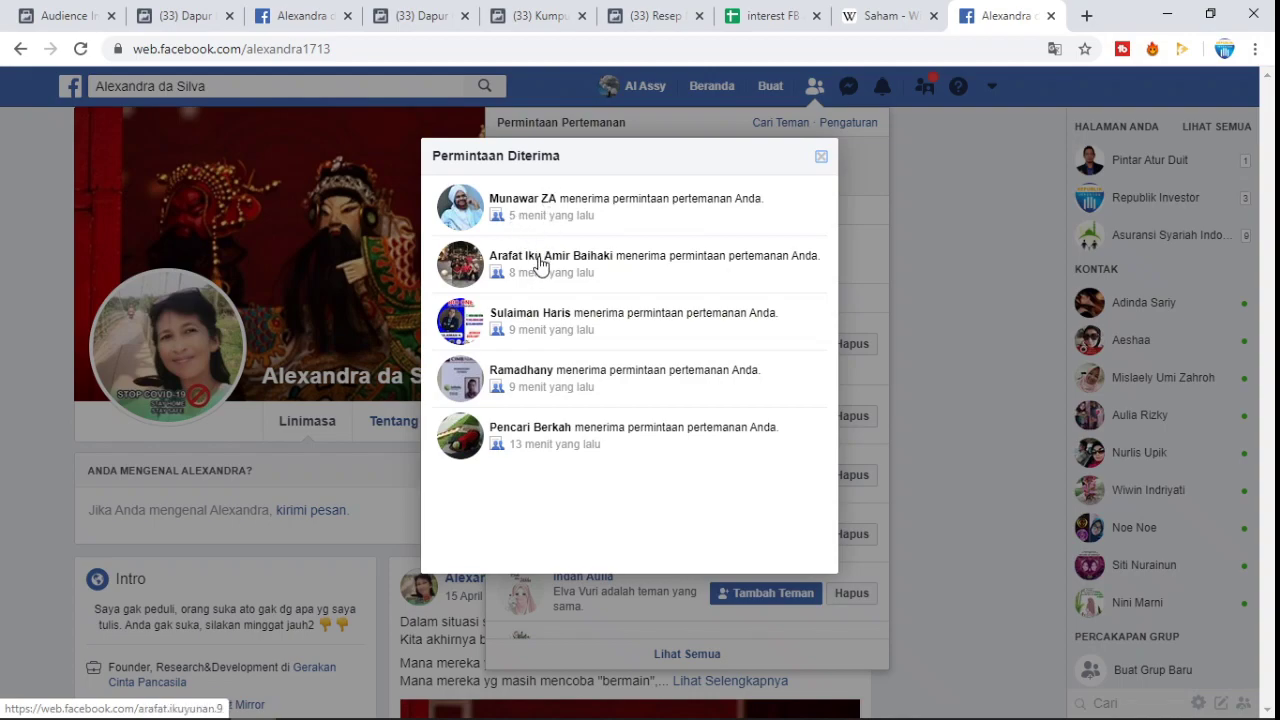
{"action": "left_click", "coordinate": [540, 256]}
{"action": "scroll", "coordinate": [520, 290], "scroll_direction": "down", "scroll_amount": 3}
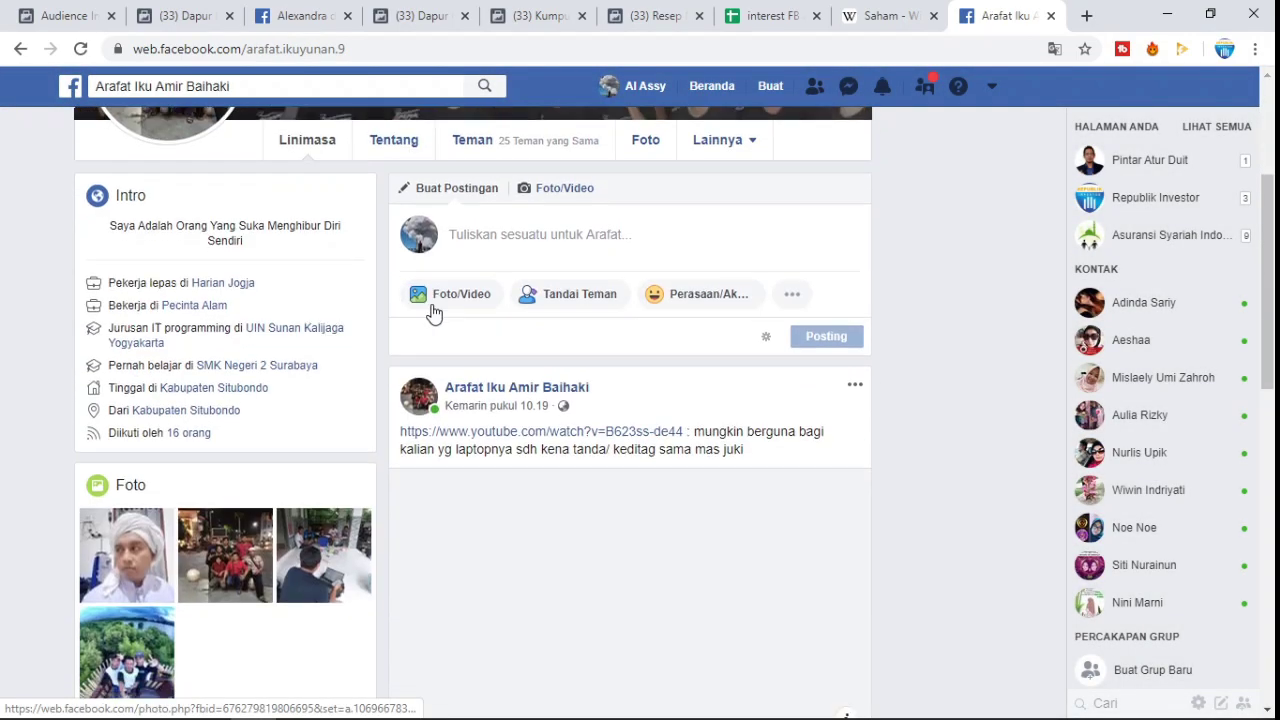
{"action": "left_click", "coordinate": [750, 142]}
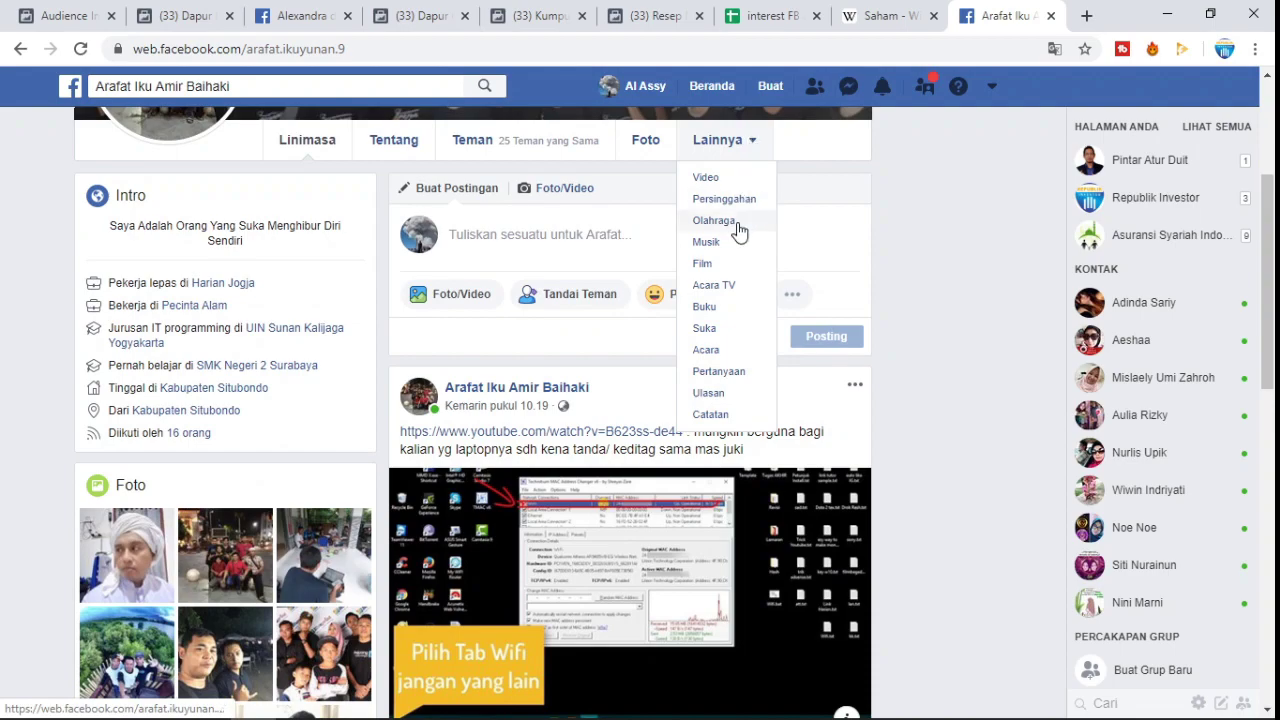
{"action": "left_click", "coordinate": [705, 329]}
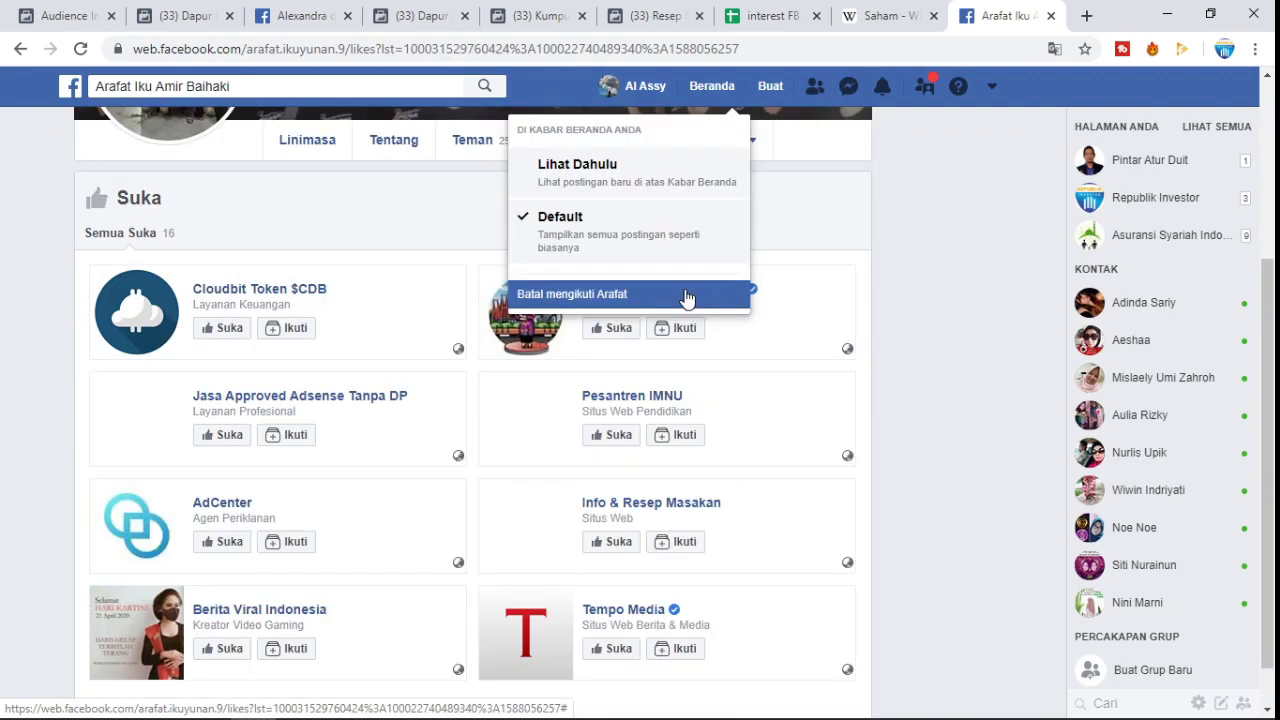
- Scroll the friend's 16 liked pages, noting Info & Resep Masakan, then return to Audience Insights
{"action": "scroll", "coordinate": [566, 264], "scroll_direction": "down", "scroll_amount": 3}
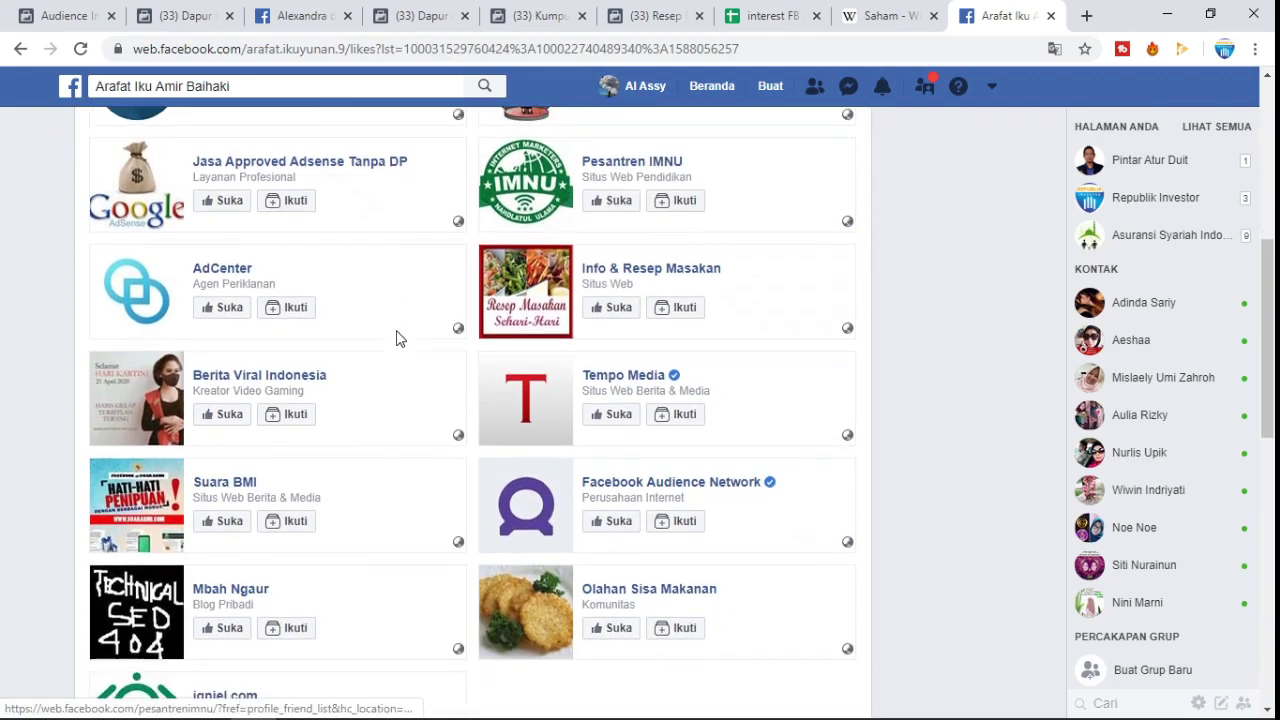
{"action": "scroll", "coordinate": [400, 337], "scroll_direction": "up", "scroll_amount": 4}
{"action": "scroll", "coordinate": [590, 370], "scroll_direction": "down", "scroll_amount": 8}
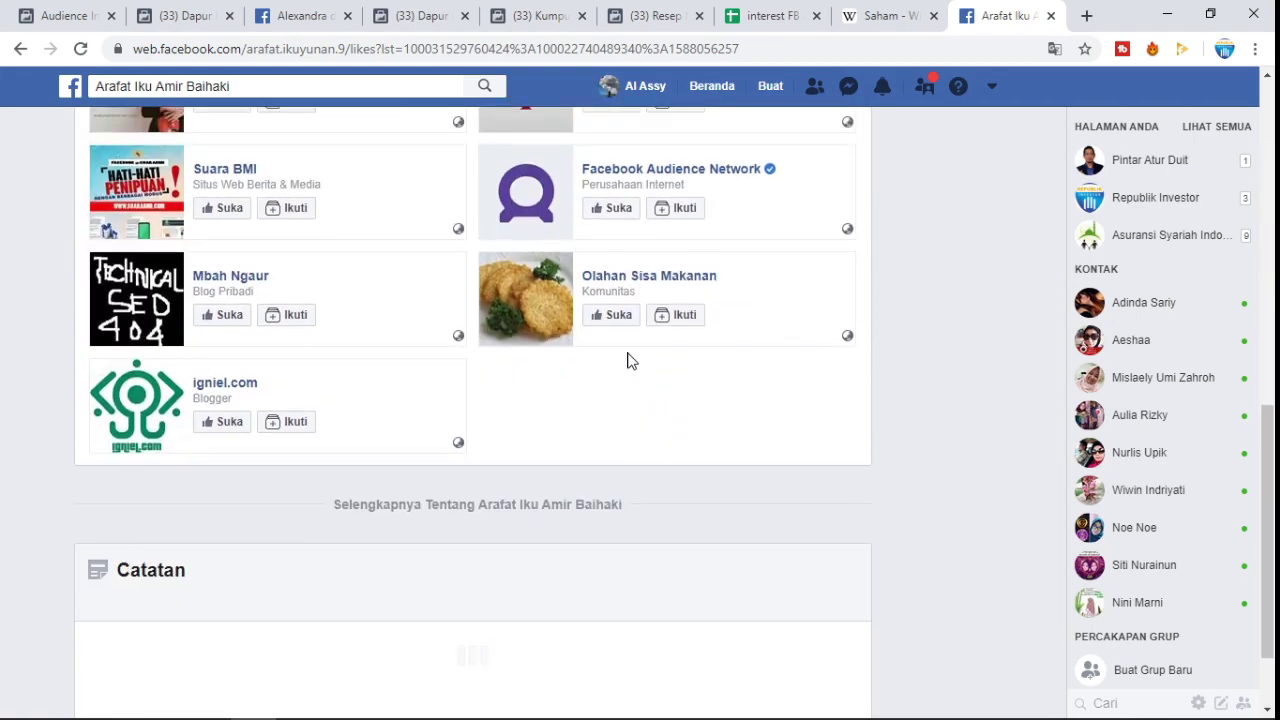
{"action": "scroll", "coordinate": [640, 357], "scroll_direction": "up", "scroll_amount": 5}
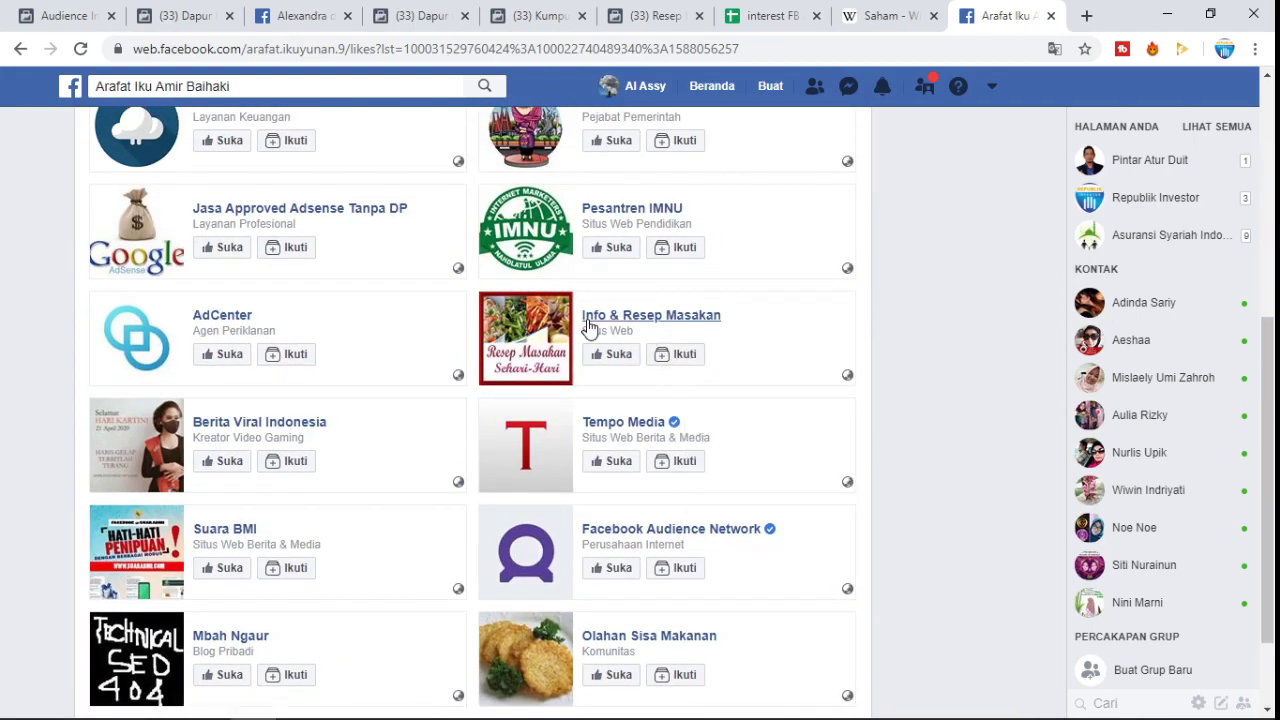
{"action": "mouse_move", "coordinate": [705, 323]}
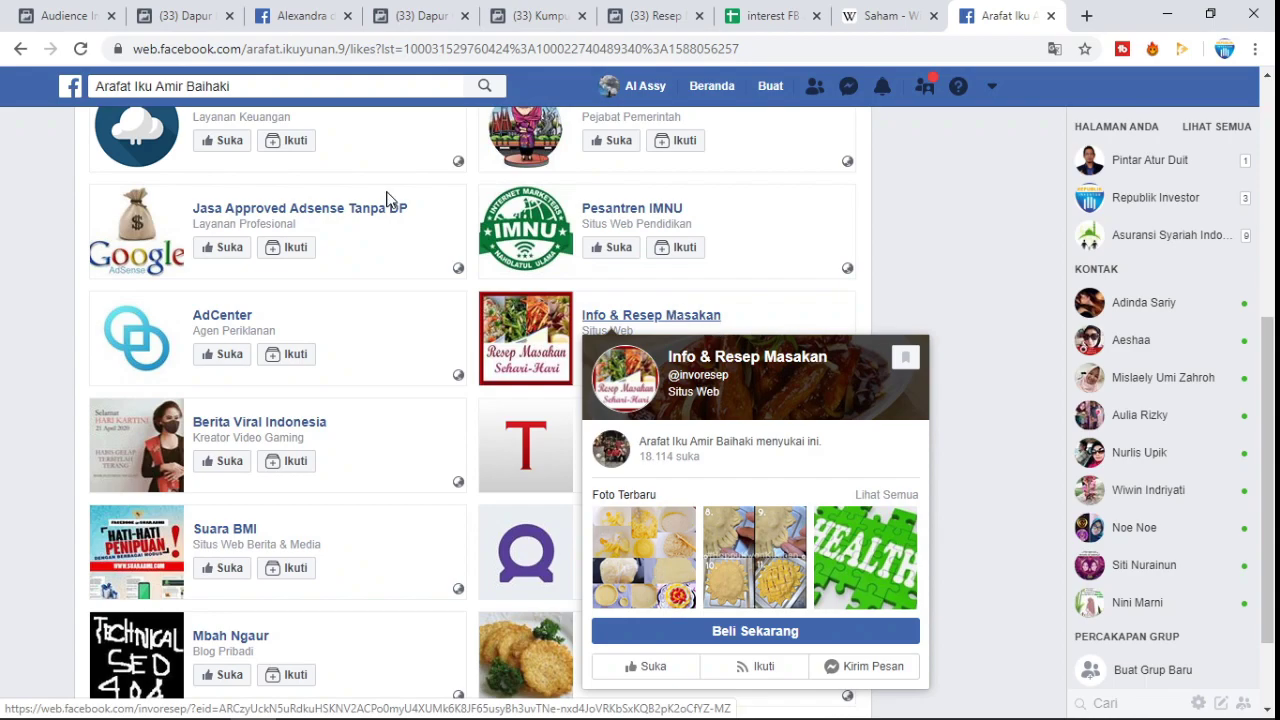
{"action": "key", "text": "ctrl+Tab"}
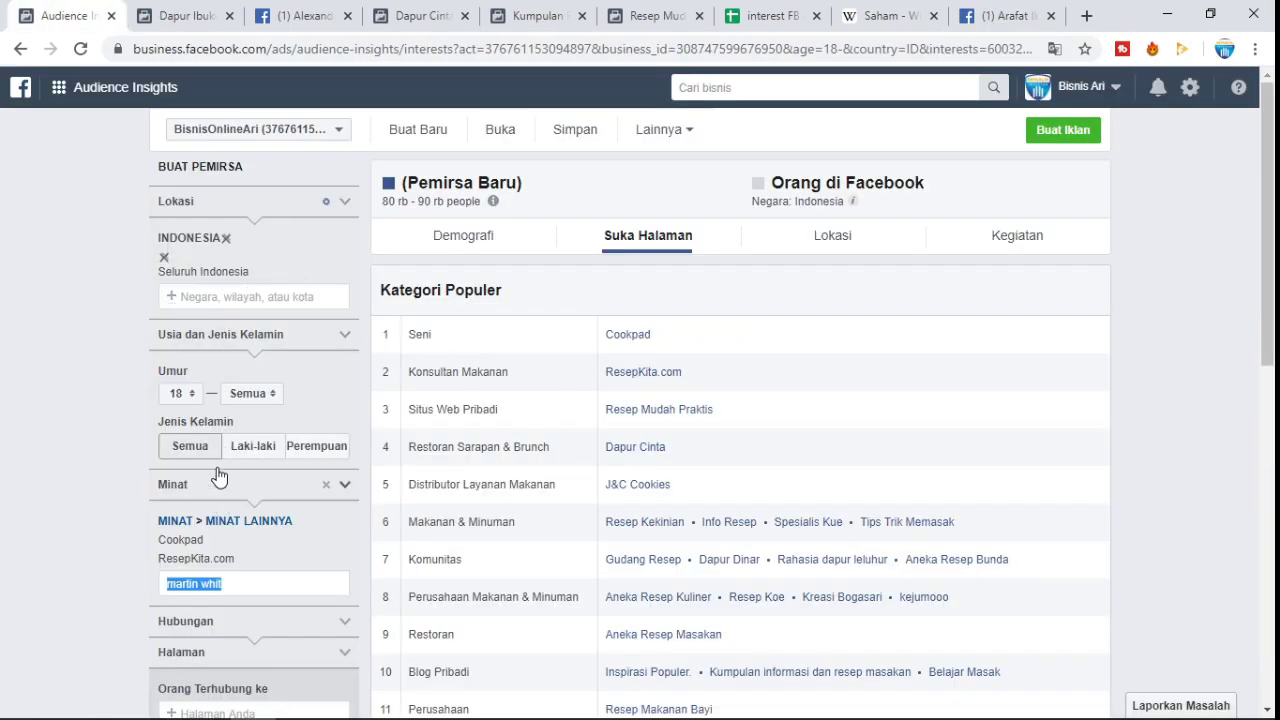
{"action": "scroll", "coordinate": [259, 410], "scroll_direction": "down", "scroll_amount": 2}
{"action": "mouse_move", "coordinate": [246, 400]}
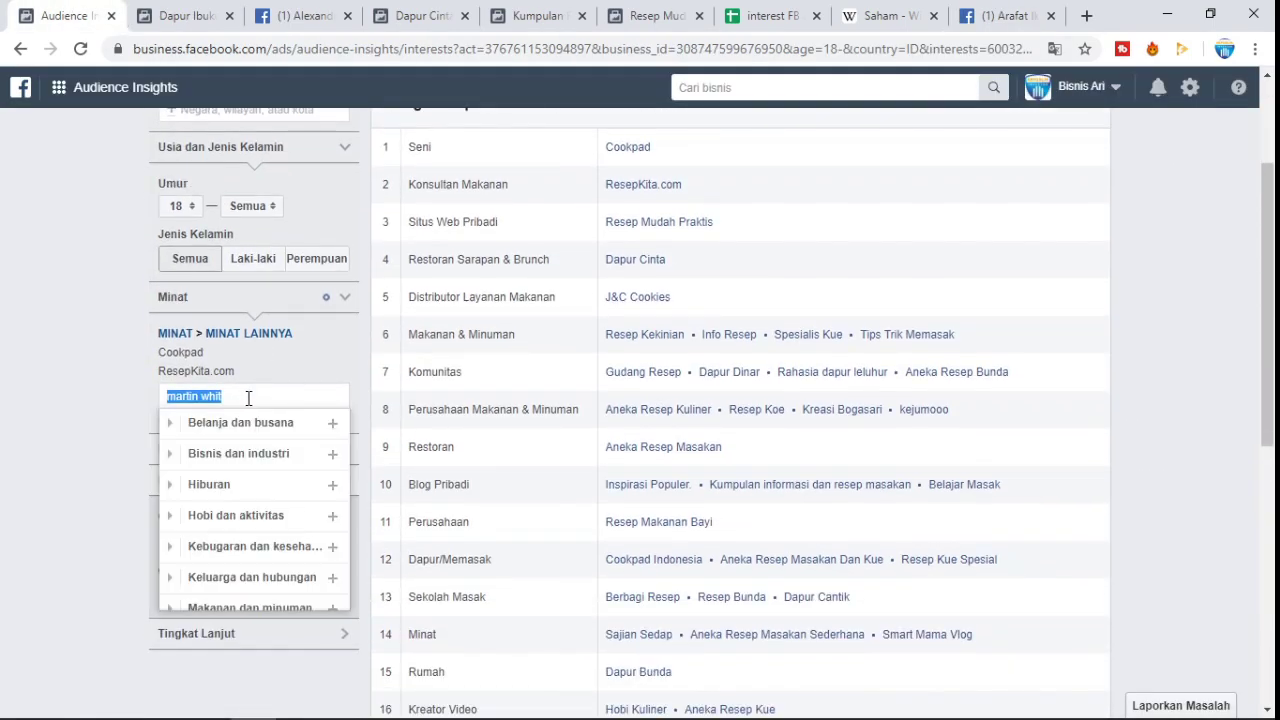
{"action": "type", "text": "indo"}
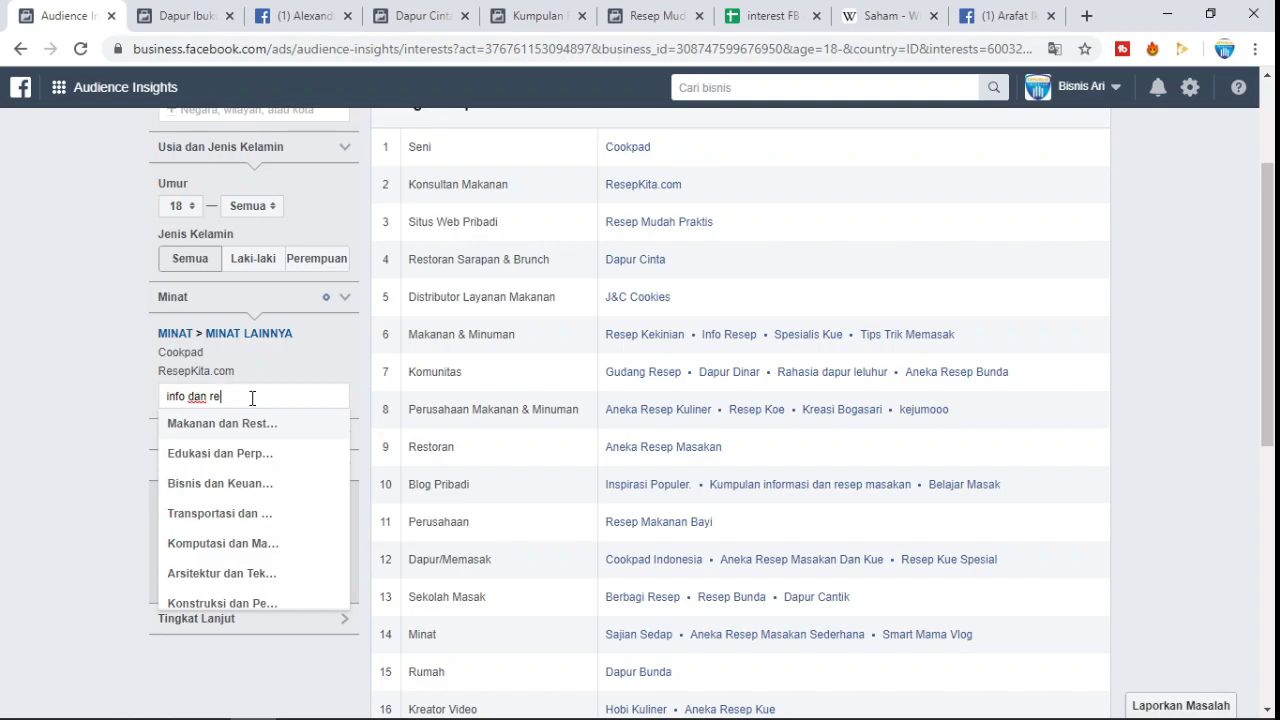
{"action": "left_click", "coordinate": [1006, 15]}
{"action": "scroll", "coordinate": [388, 340], "scroll_direction": "down", "scroll_amount": 1}
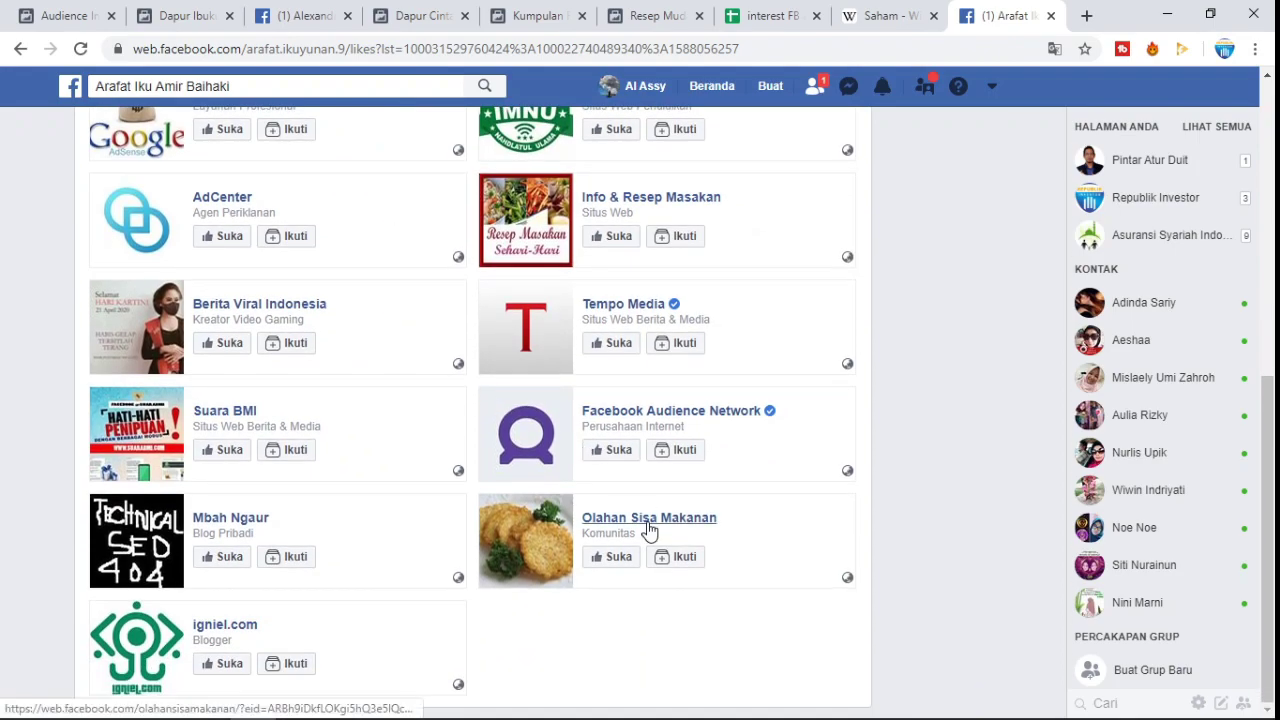
{"action": "left_click", "coordinate": [44, 8]}
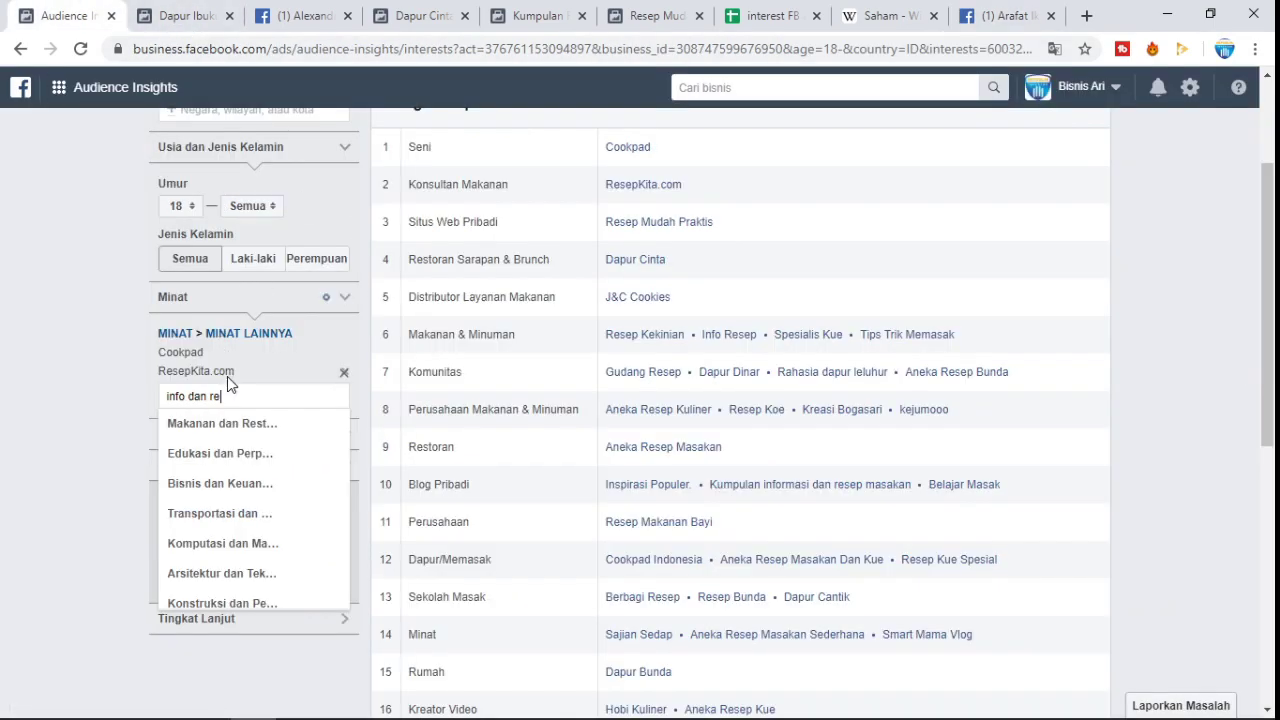
{"action": "key", "text": "BackSpace"}
{"action": "key", "text": "BackSpace"}
{"action": "key", "text": "BackSpace"}
{"action": "key", "text": "BackSpace"}
{"action": "key", "text": "BackSpace"}
{"action": "key", "text": "BackSpace"}
{"action": "key", "text": "BackSpace"}
{"action": "key", "text": "BackSpace"}
{"action": "key", "text": "BackSpace"}
{"action": "key", "text": "BackSpace"}
{"action": "key", "text": "BackSpace"}
{"action": "type", "text": "olahan sisa"}
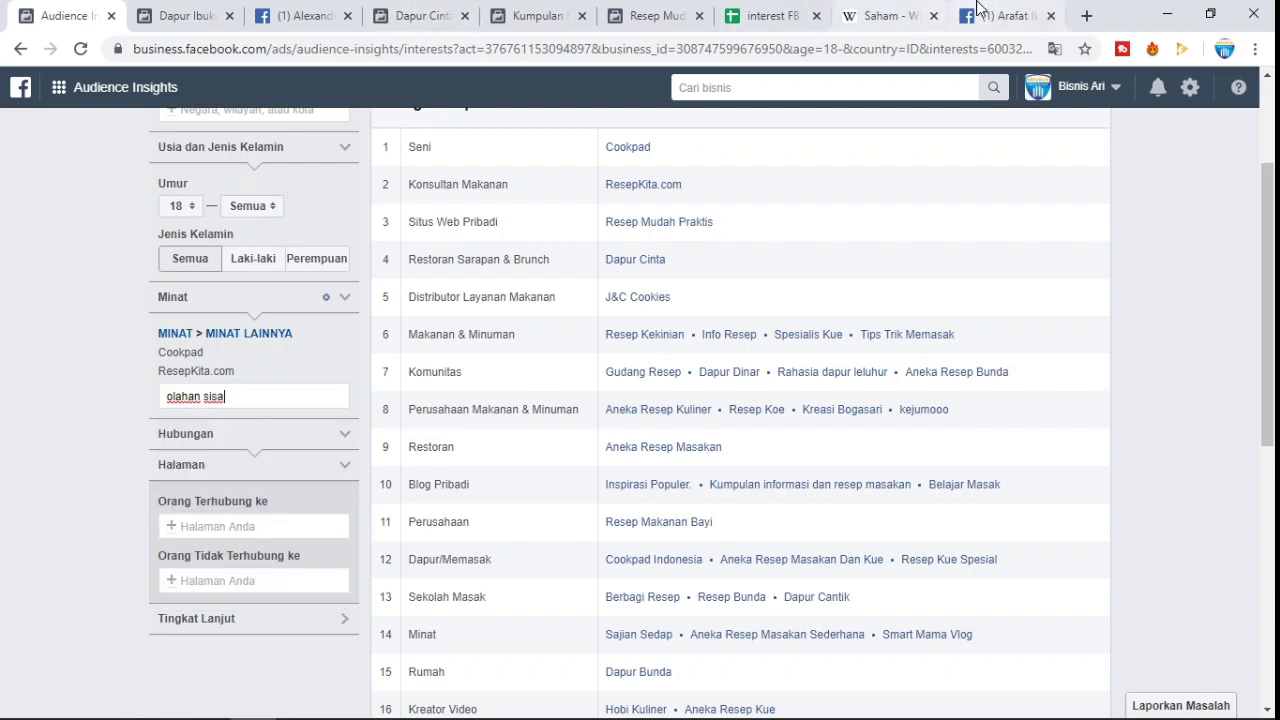
{"action": "left_click", "coordinate": [1005, 15]}
{"action": "scroll", "coordinate": [366, 420], "scroll_direction": "up", "scroll_amount": 6}
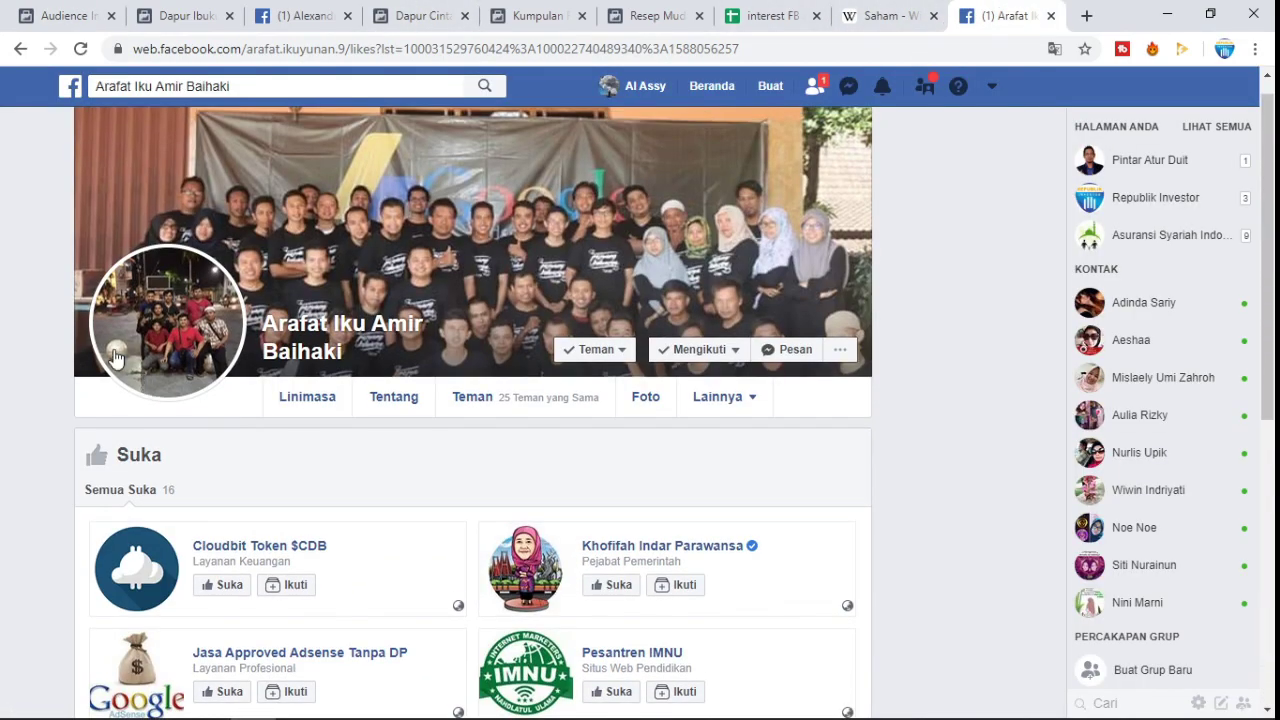
{"action": "scroll", "coordinate": [330, 392], "scroll_direction": "down", "scroll_amount": 5}
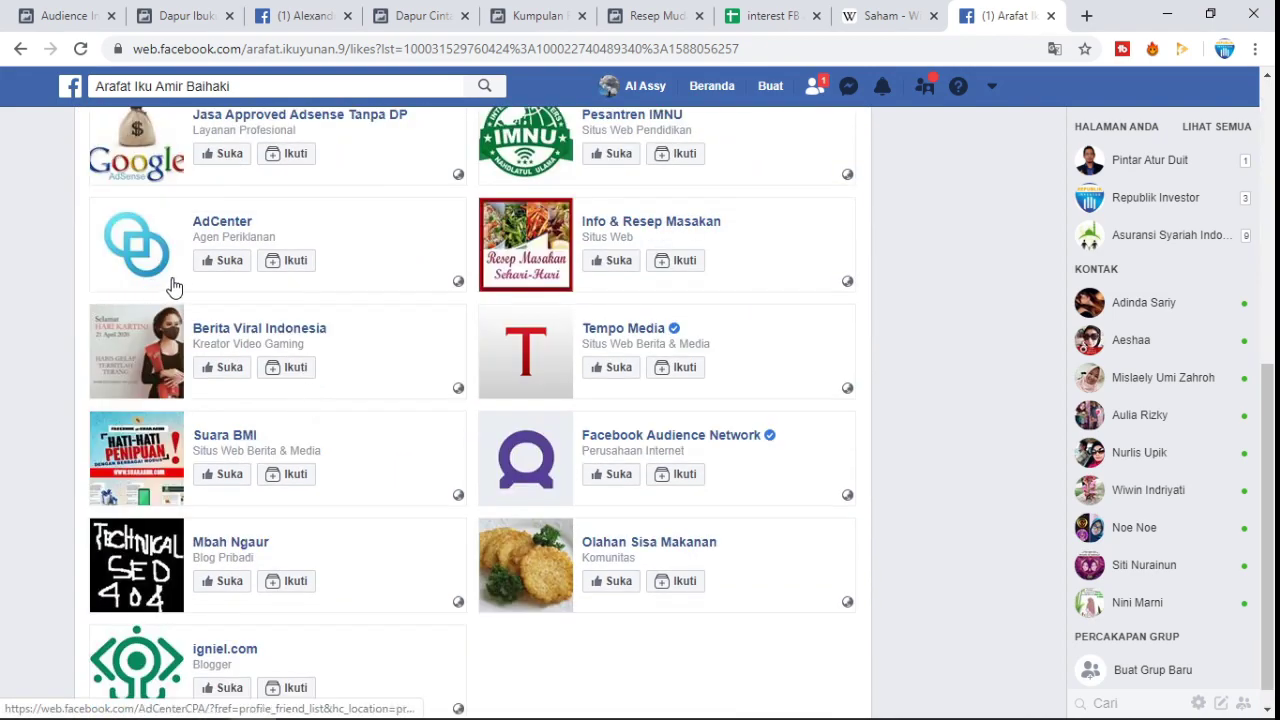
{"action": "left_click", "coordinate": [79, 8]}
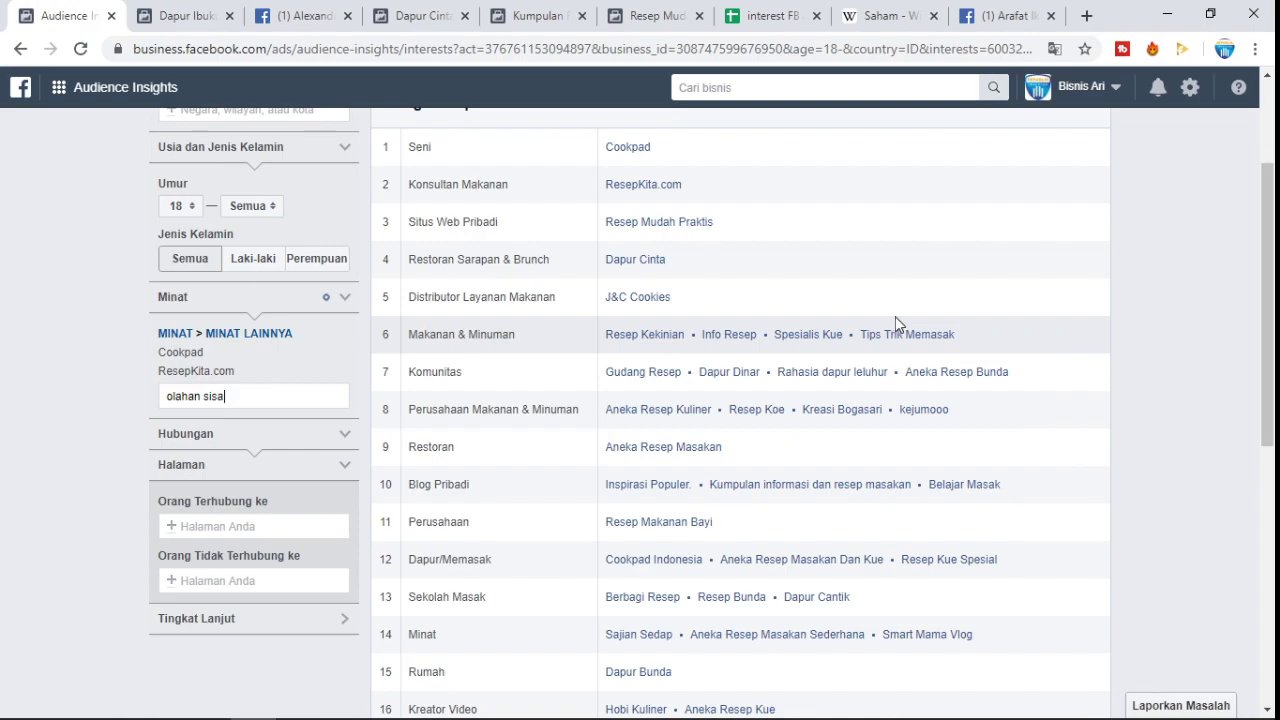
{"action": "scroll", "coordinate": [895, 316], "scroll_direction": "up", "scroll_amount": 2}
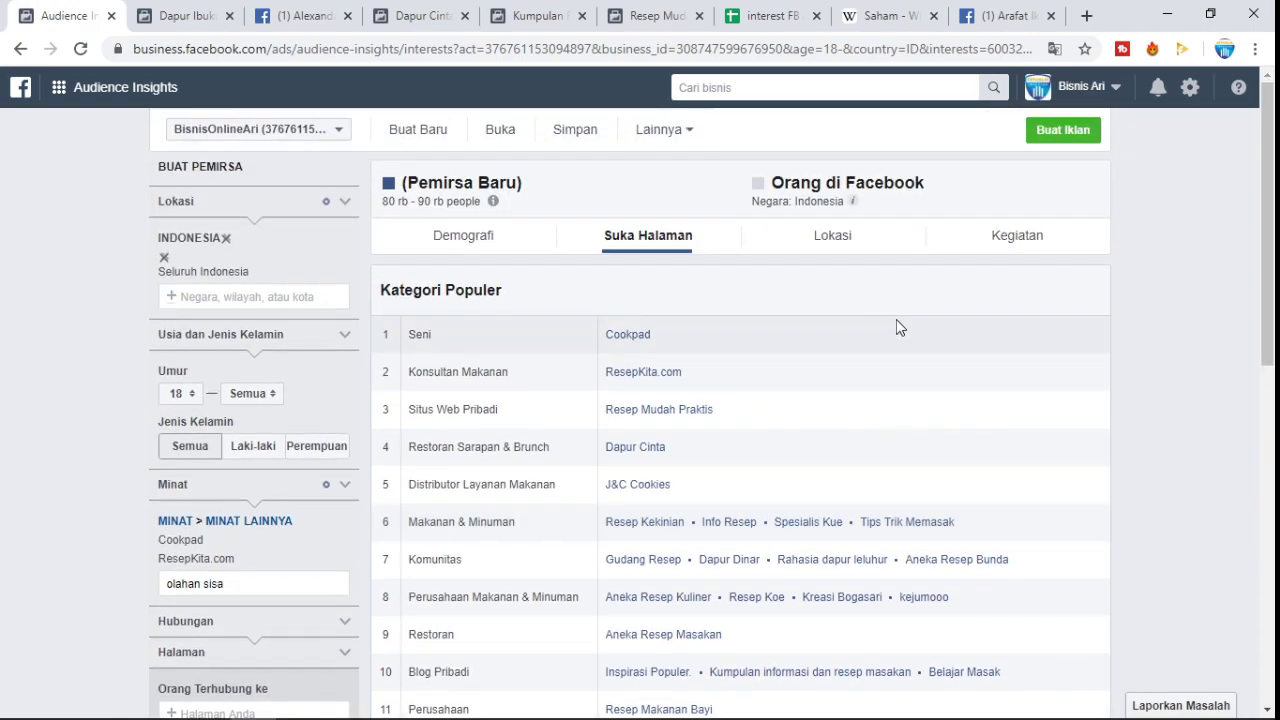
{"action": "left_click", "coordinate": [1166, 253]}
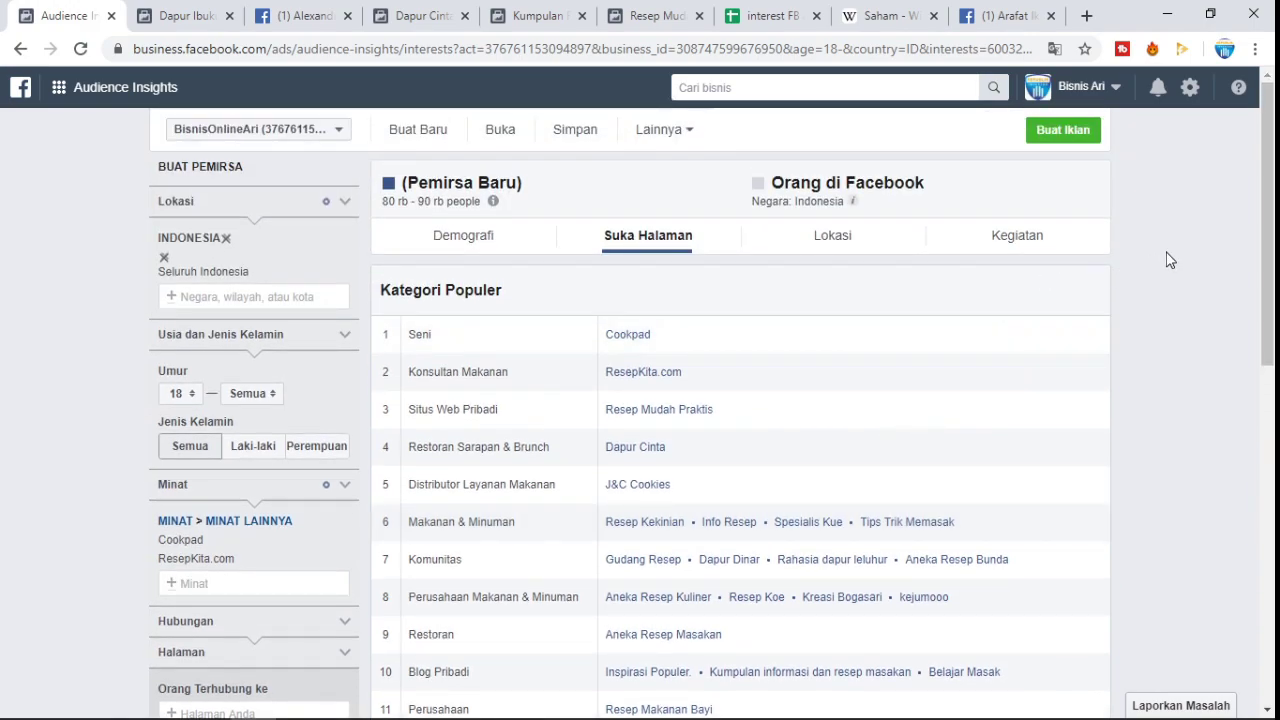